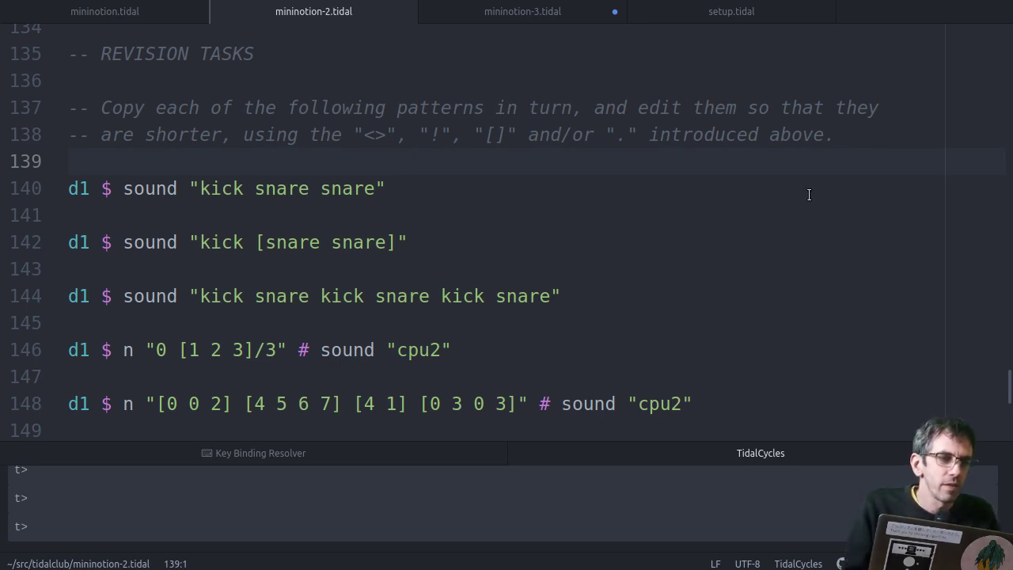
- Copy the 'kick snare snare' line and paste the copy below it
scroll(809, 194, "up", 1)
scroll(809, 193, "up", 2)
scroll(808, 194, "up", 2)
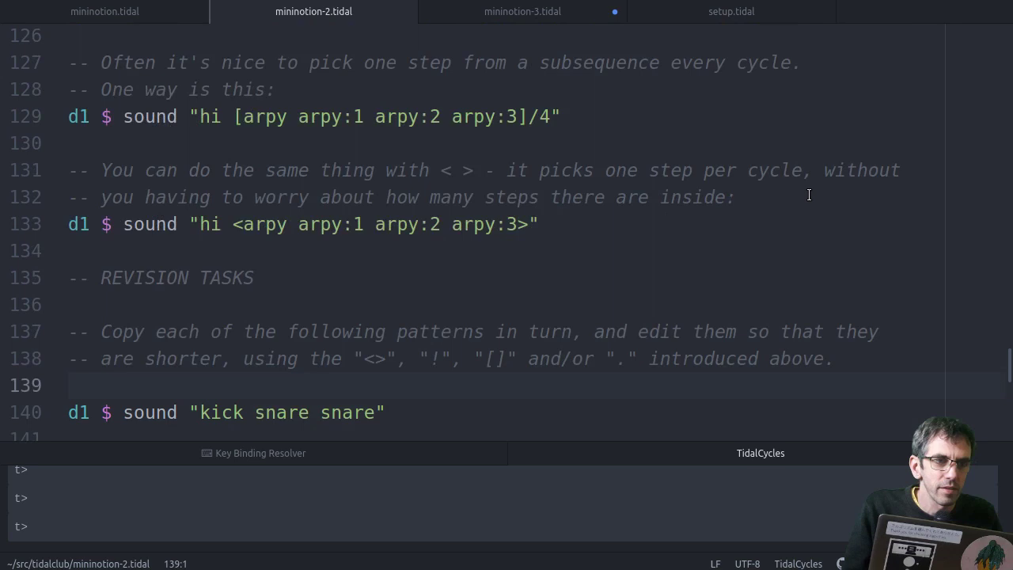
scroll(808, 194, "down", 5)
scroll(809, 194, "down", 2)
scroll(808, 194, "up", 1)
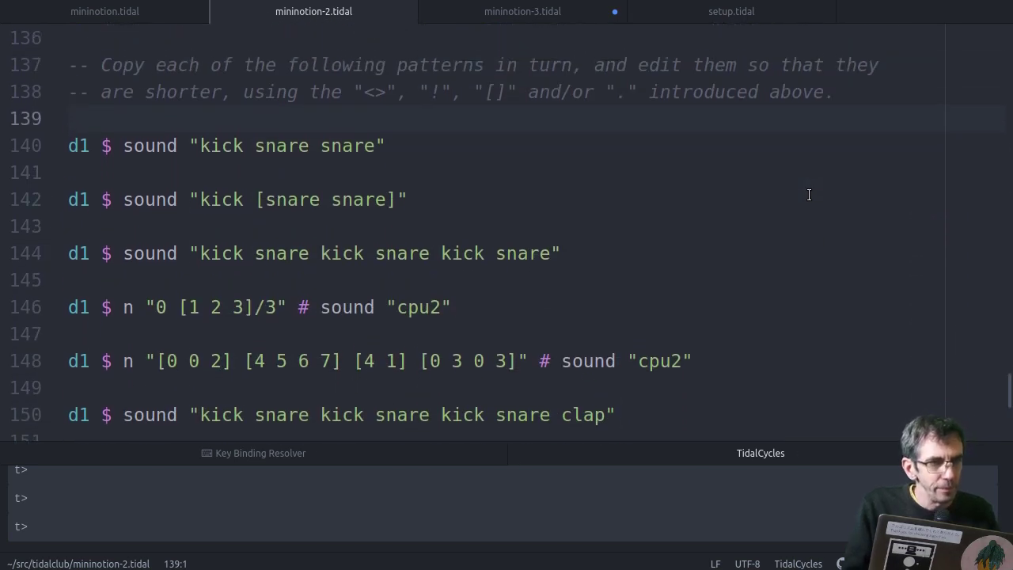
left_click(543, 152)
key("Down")
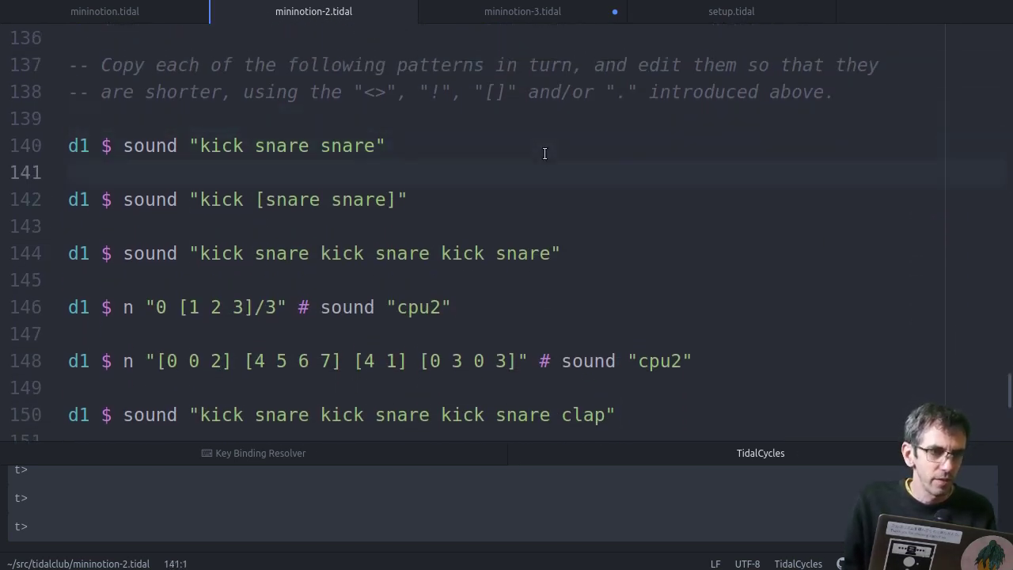
key("shift+Up")
key("ctrl+c")
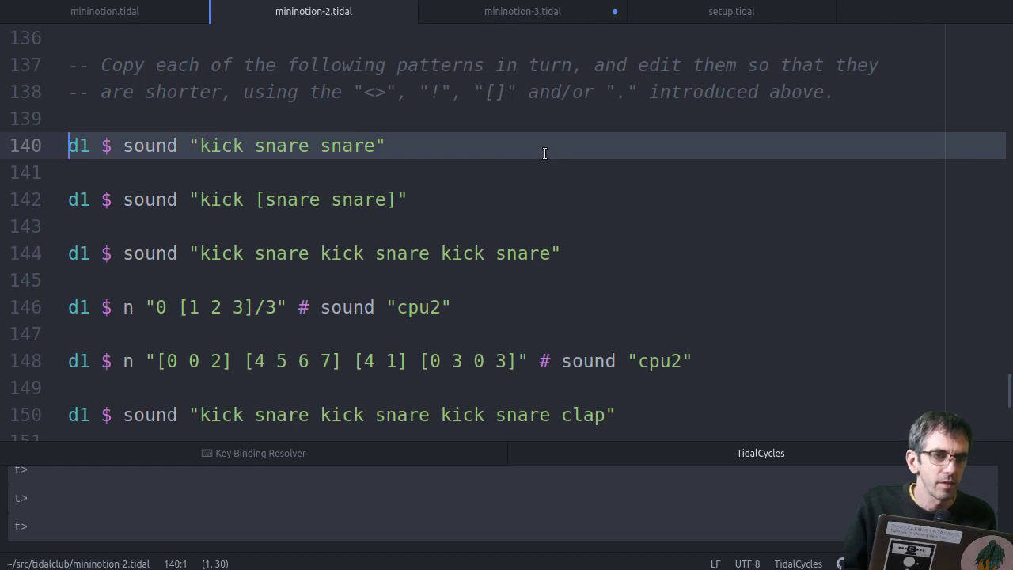
key("Down")
key("Down")
key("Up")
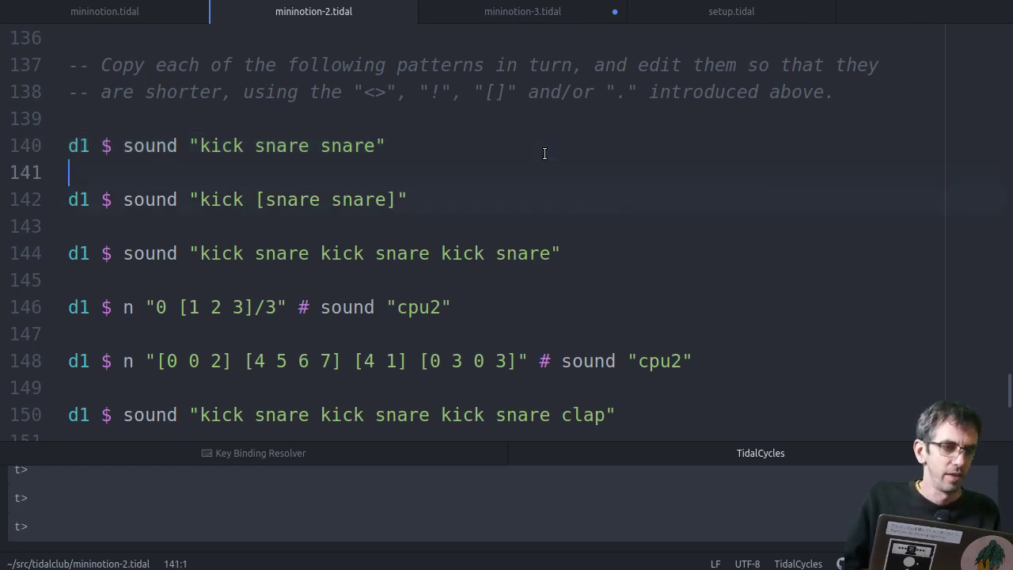
key("Return")
key("Return")
key("Up")
key("ctrl+v")
- Play the original 'kick snare snare' pattern, then discard a stray hush line
key("Up")
key("Up")
key("Up")
key("ctrl+Return")
key("Down")
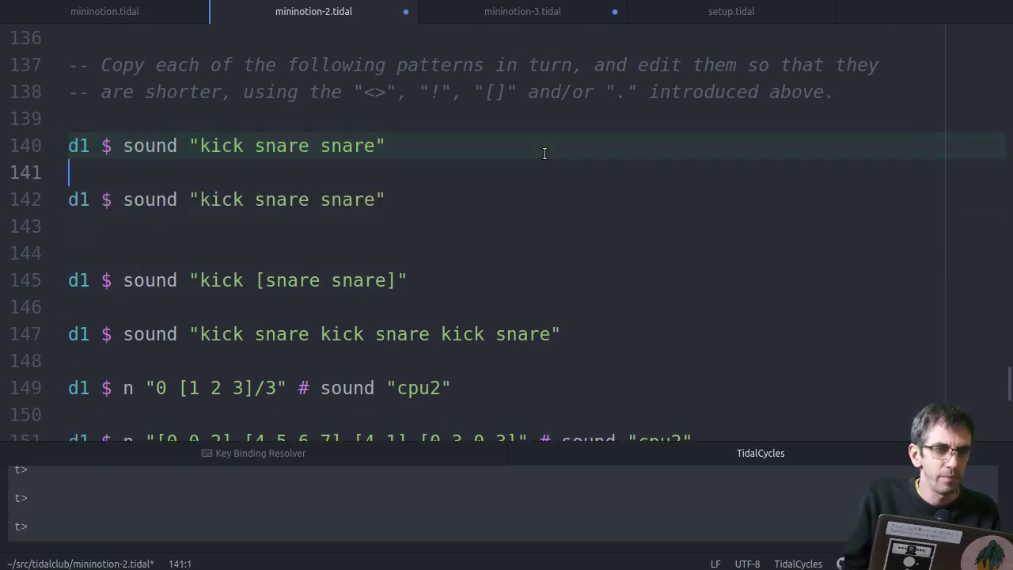
type("hush")
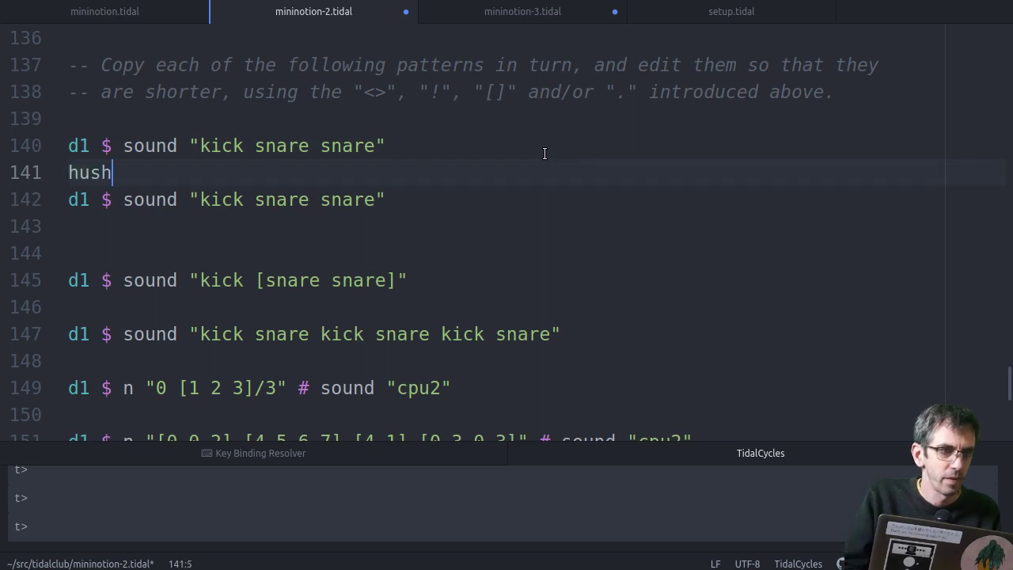
key("BackSpace")
key("BackSpace")
key("BackSpace")
key("Down")
key("Down")
key("Down")
key("Up")
key("Up")
key("End")
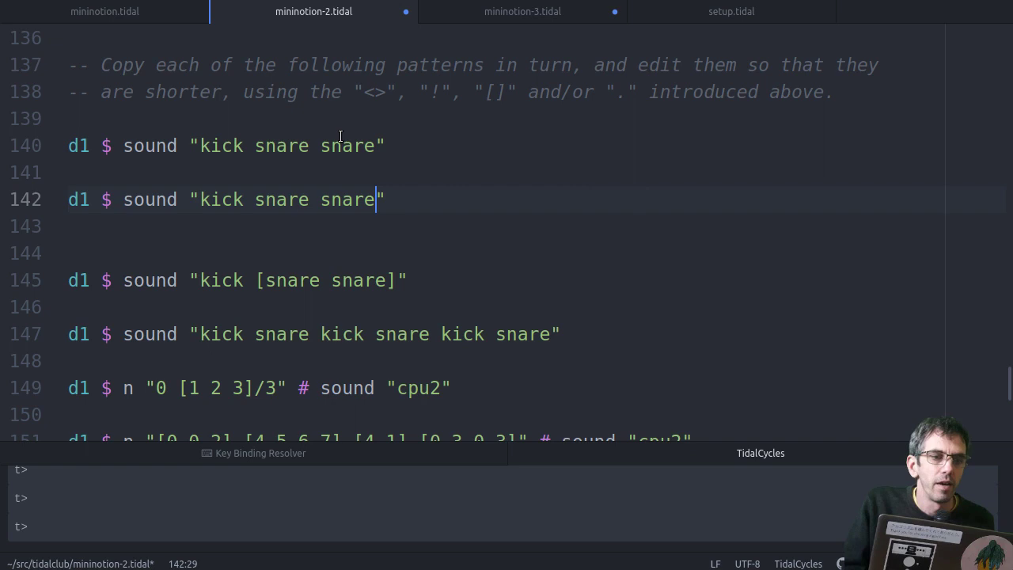
- Click through parts of the original pattern while explaining it
left_click(244, 145)
left_click(299, 145)
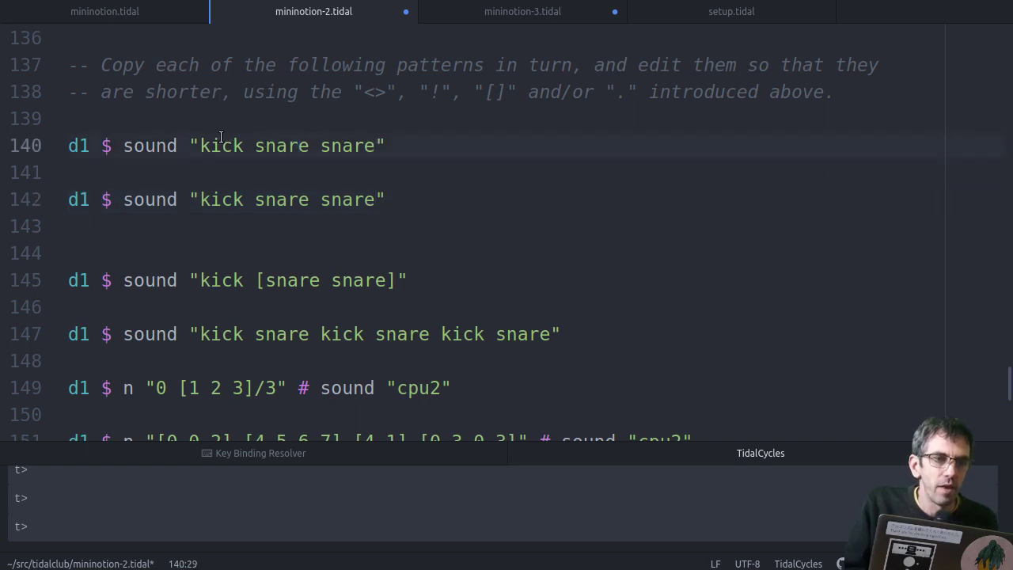
left_click(344, 141)
left_click(234, 146)
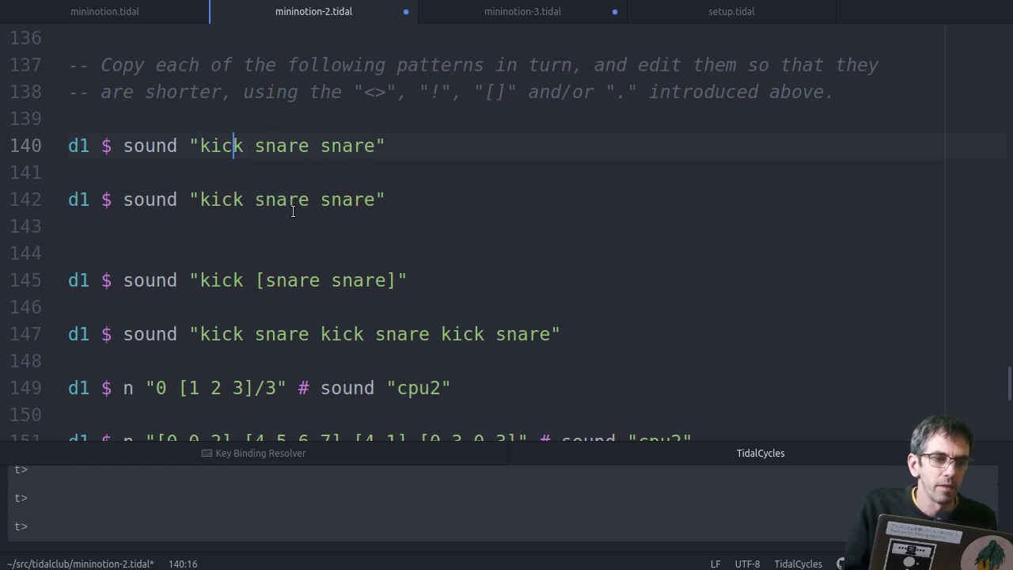
- Replace the copy's last snare with a '!' repeat mark joined onto snare
left_click(254, 199)
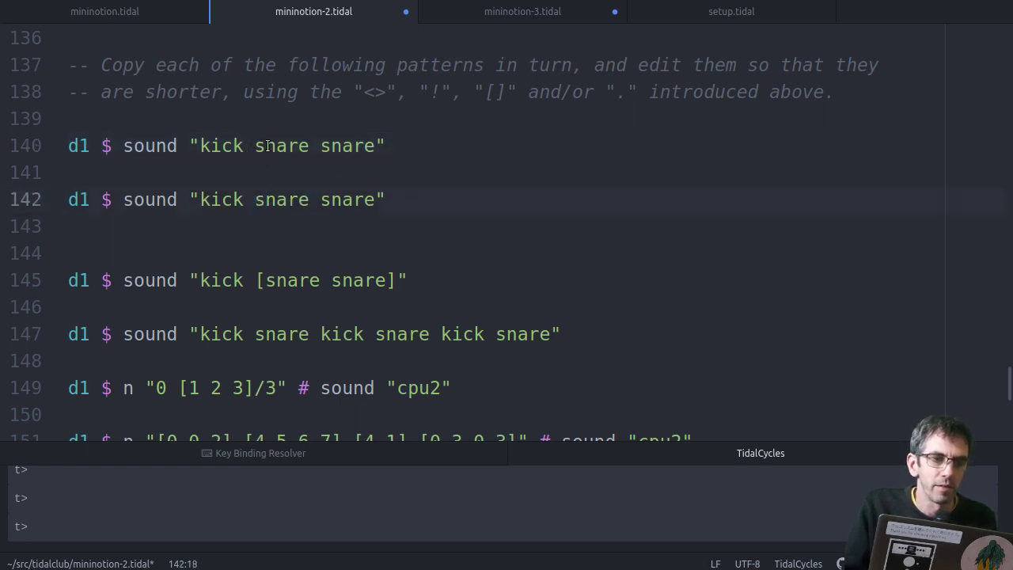
left_click_drag(320, 199, 378, 198)
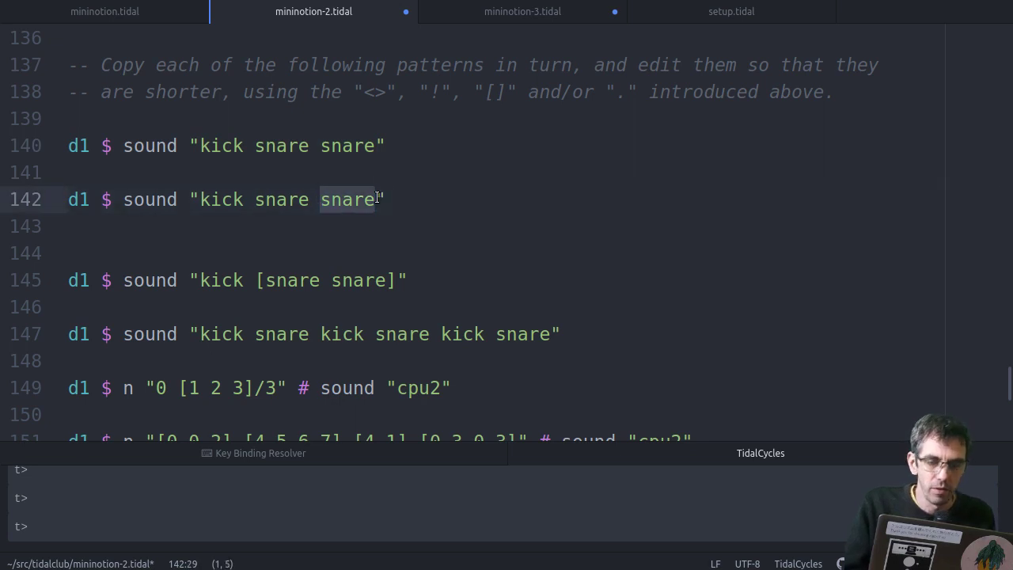
type("!")
key("Left")
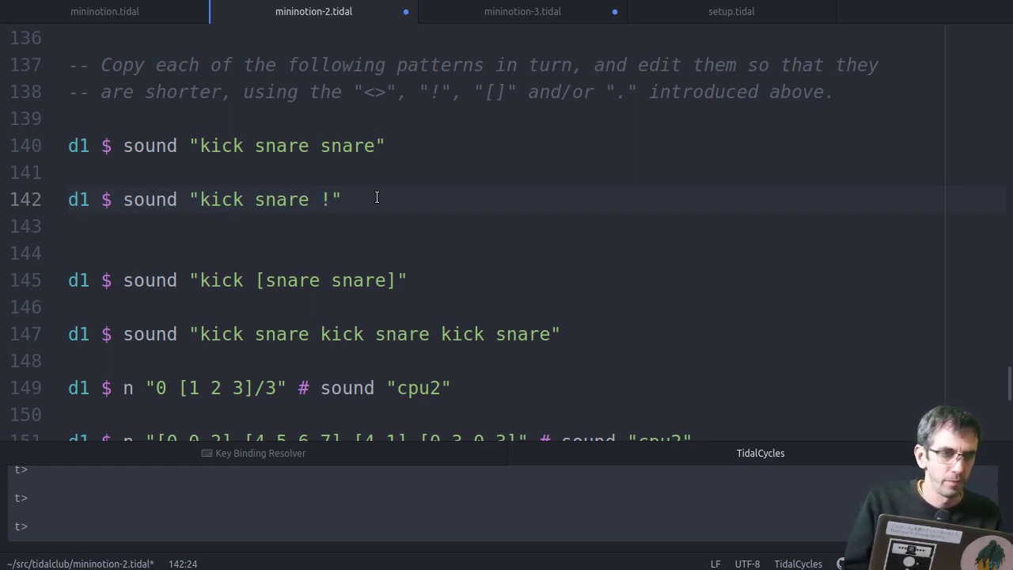
key("Down")
type("hush")
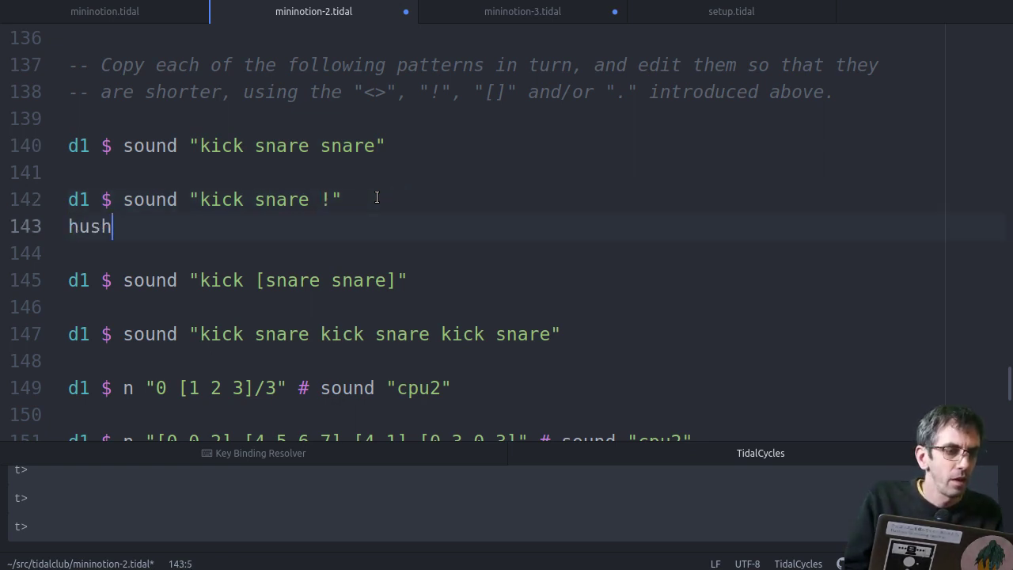
key("BackSpace")
key("BackSpace")
key("BackSpace")
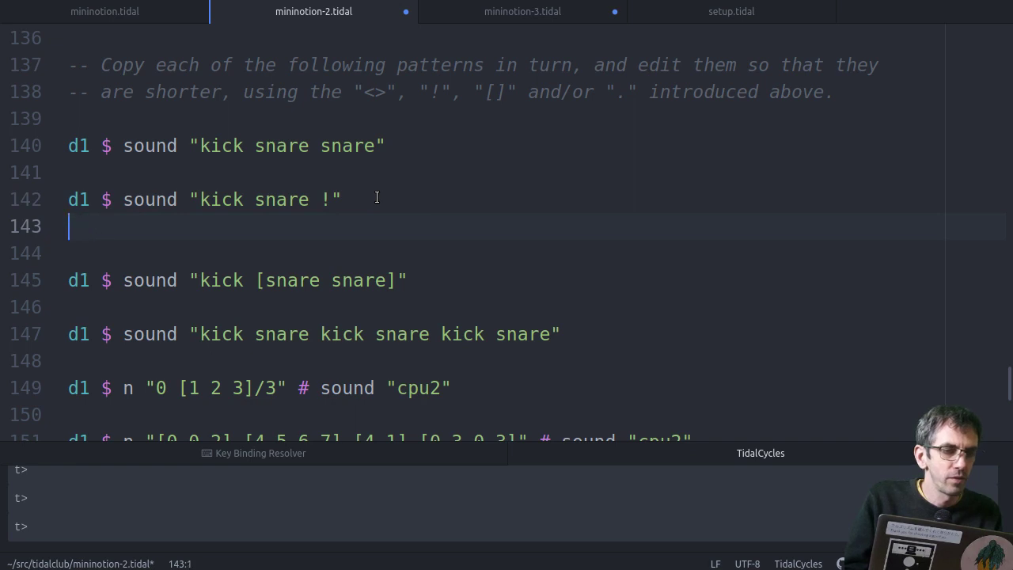
left_click(377, 197)
key("Left")
key("Left")
key("BackSpace")
key("Right")
- Add a 'hush' line on a new line beneath the copied pattern
key("Down")
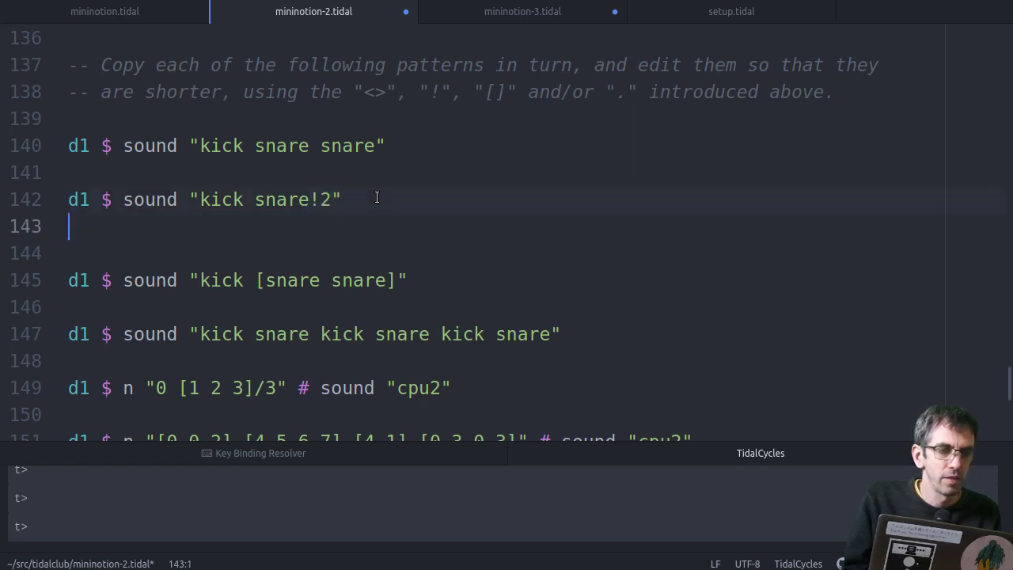
key("Up")
key("Down")
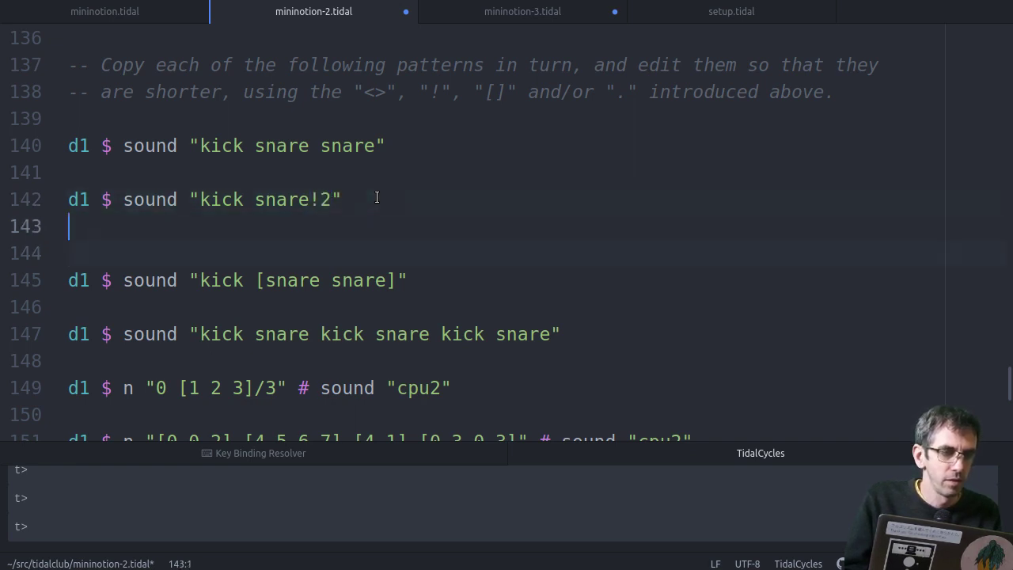
key("Return")
type("hush")
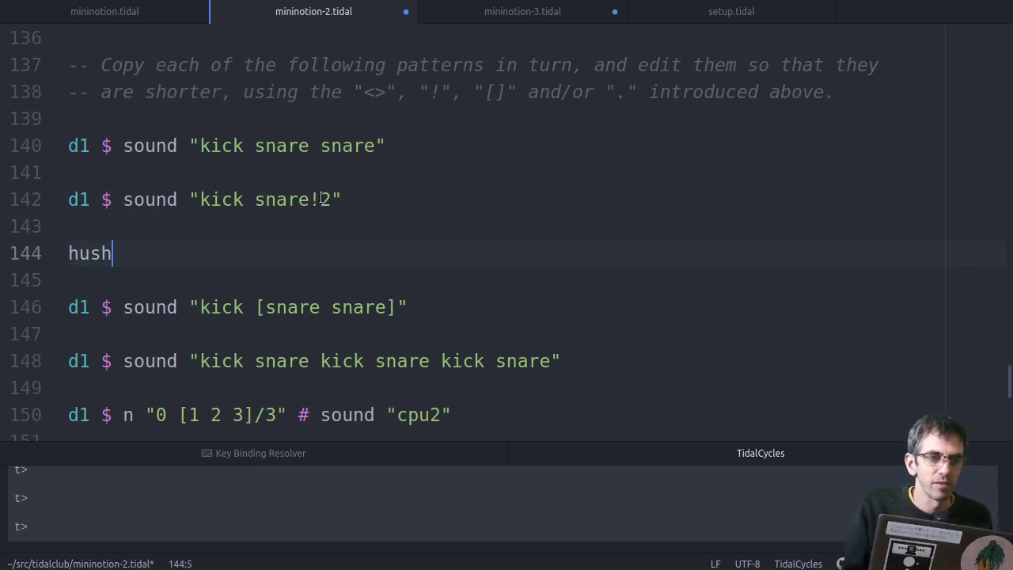
- Remove the repeat count 2 from the copy and run hush to stop sound
left_click(335, 201)
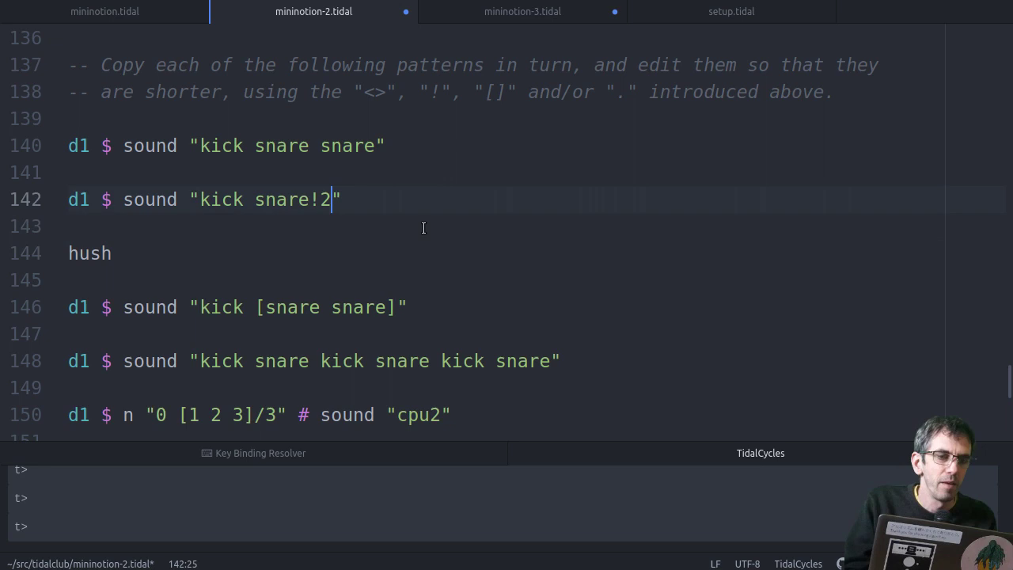
key("BackSpace")
key("Down")
key("Down")
key("Down")
key("Up")
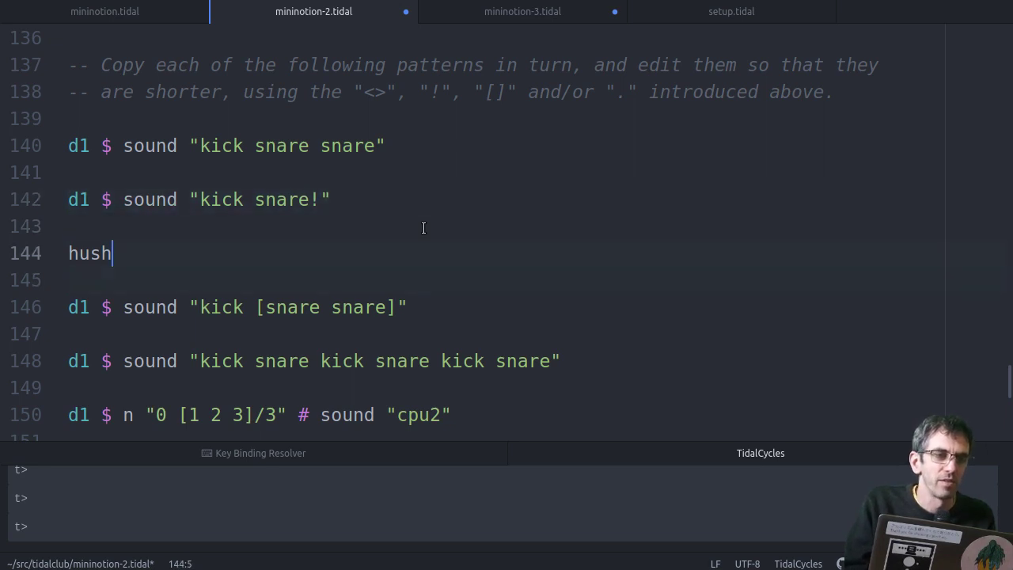
key("ctrl+Return")
- Try and play the copy as 'snare ! ! !', then change it to a repeat count of 3
key("Up")
key("Up")
key("BackSpace")
type("! ")
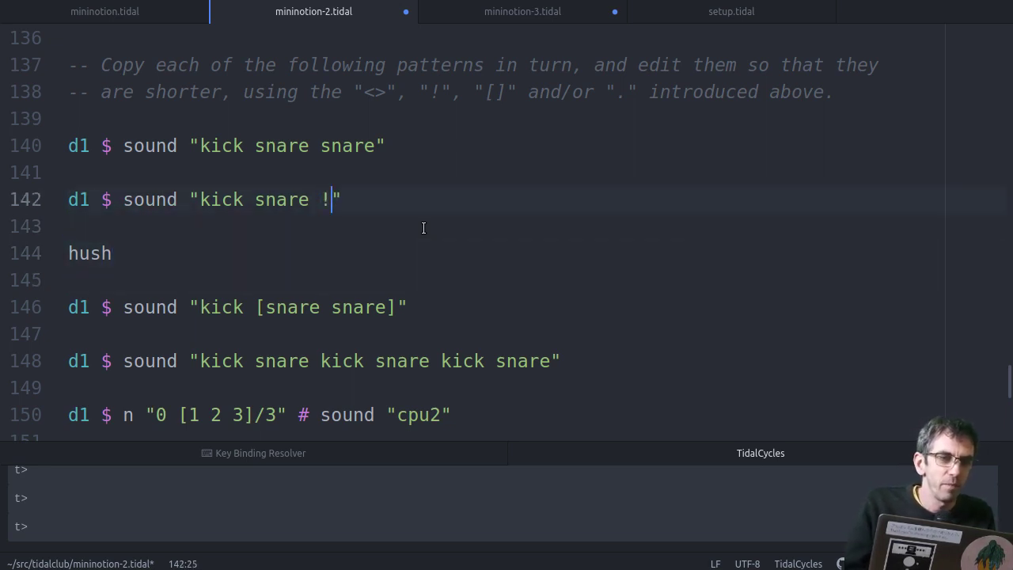
type("! !")
key("ctrl+Return")
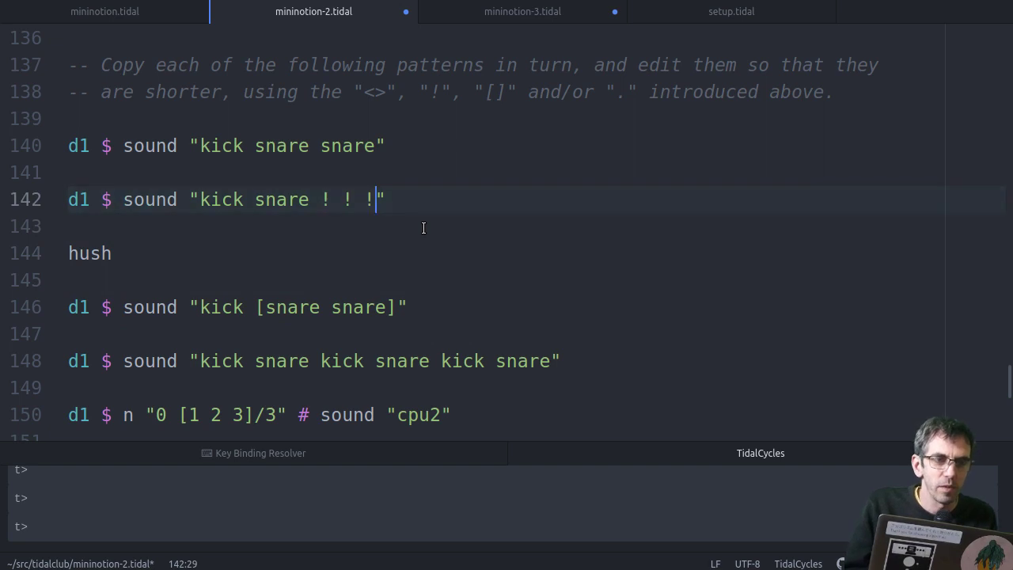
key("BackSpace")
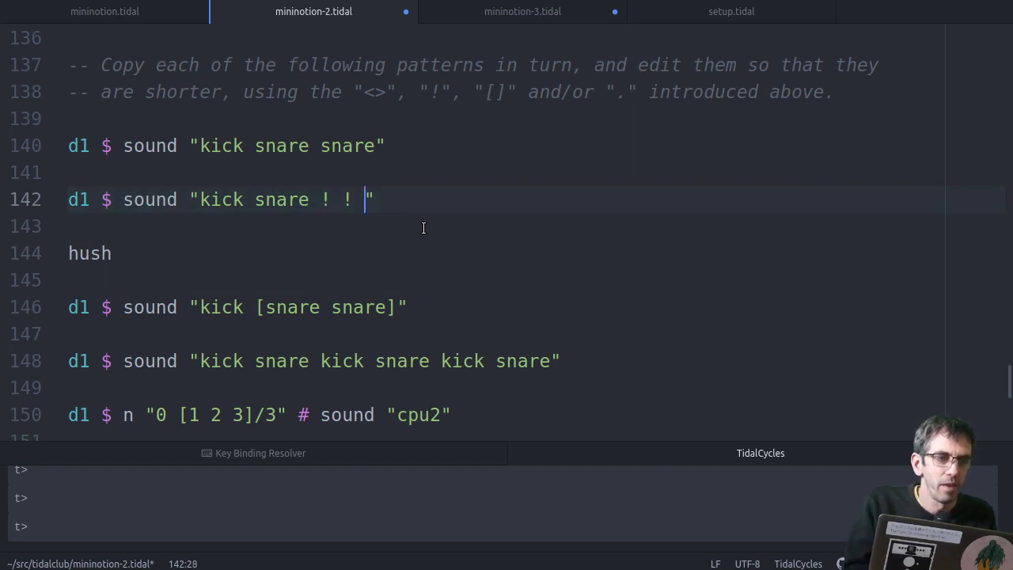
key("BackSpace")
key("BackSpace")
key("BackSpace")
type("3")
key("Left")
key("Left")
key("BackSpace")
- Change the repeat to 'snare!4' and play it, then try spaced '! !' marks
key("Down")
key("Down")
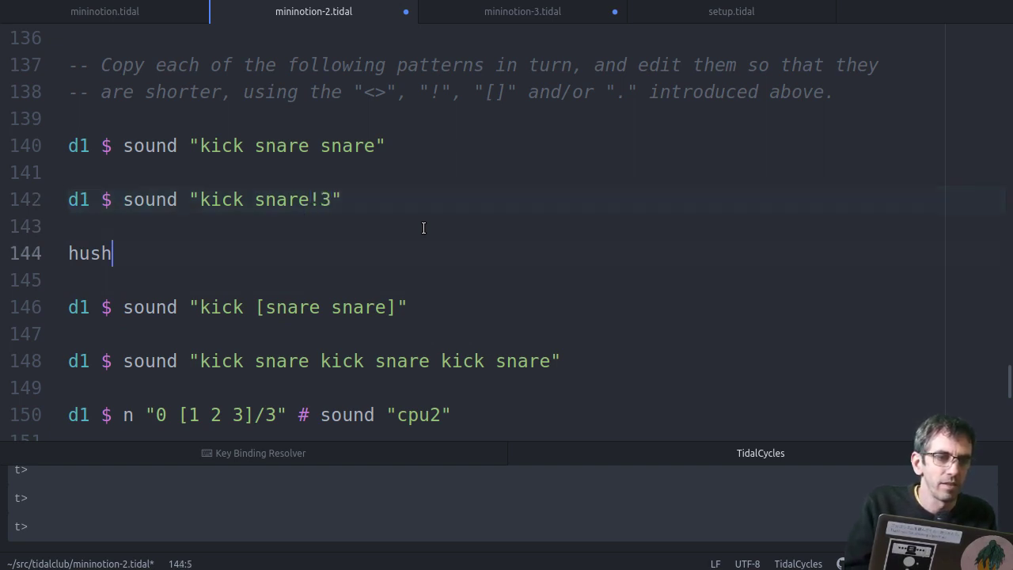
key("Up")
key("Up")
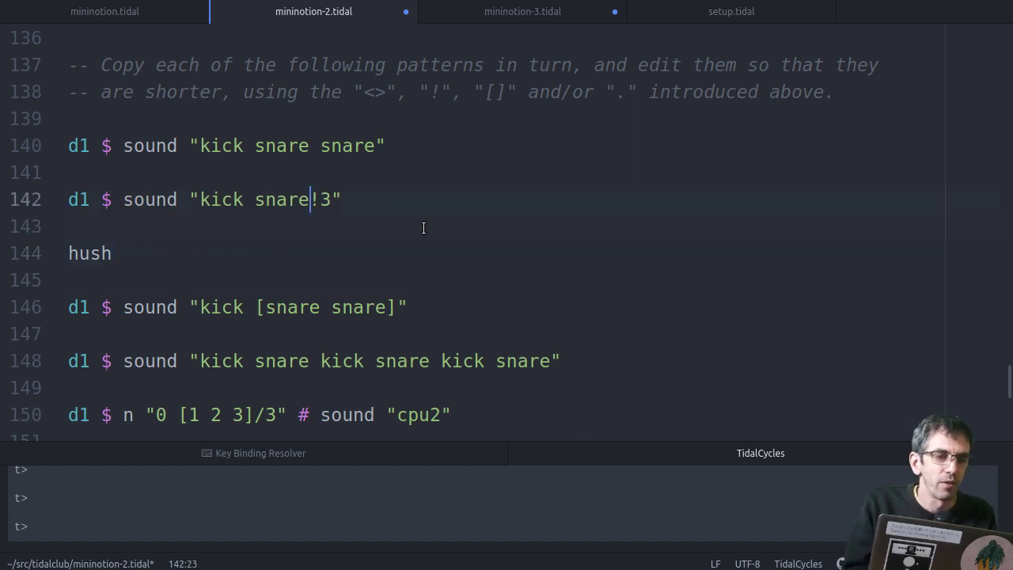
key("Right")
key("Delete")
type("4")
key("ctrl+Return")
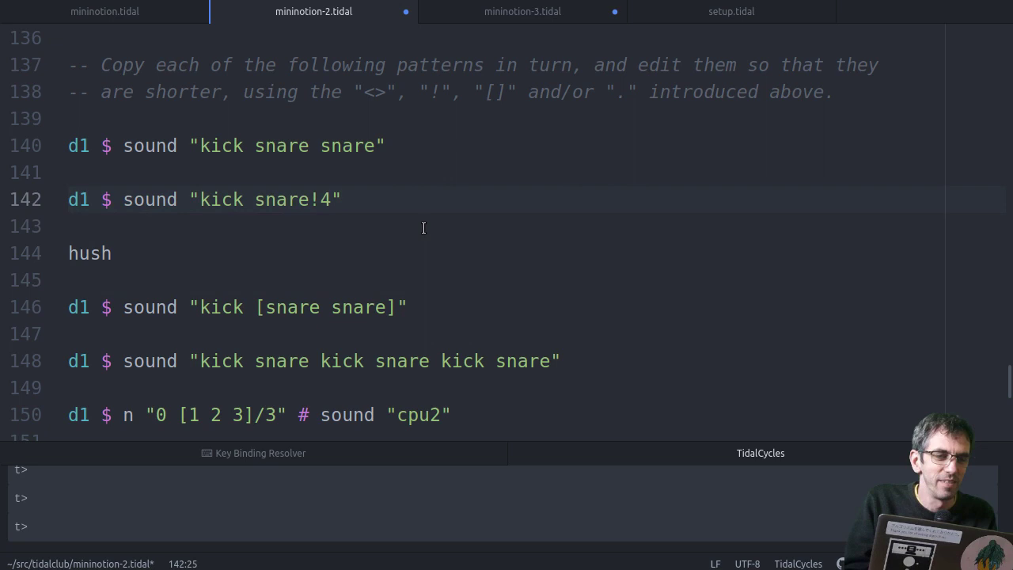
type("! !")
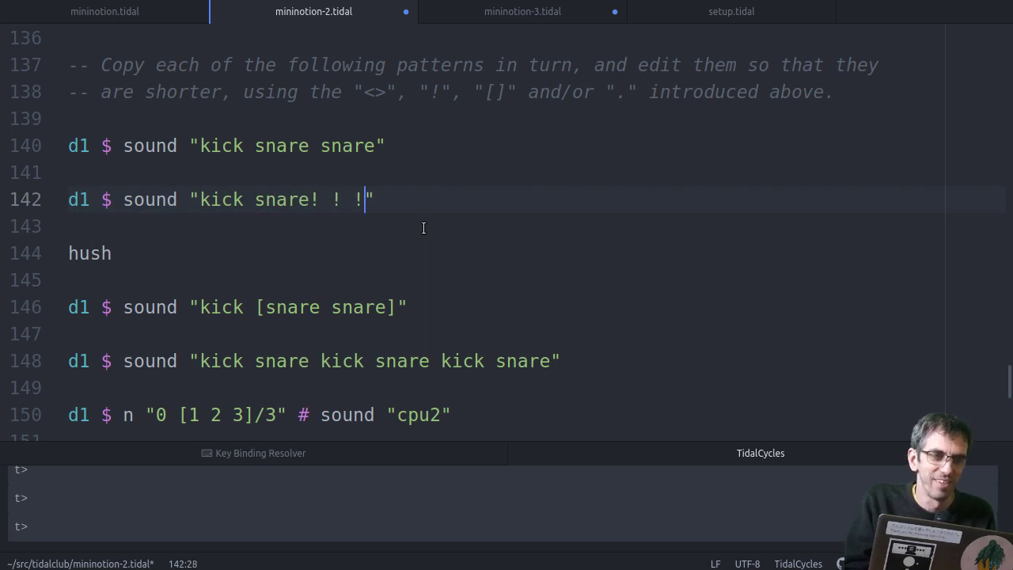
key("Left")
- Delete the leftover hush line and leave the copy reading 'kick snare !'
key("Down")
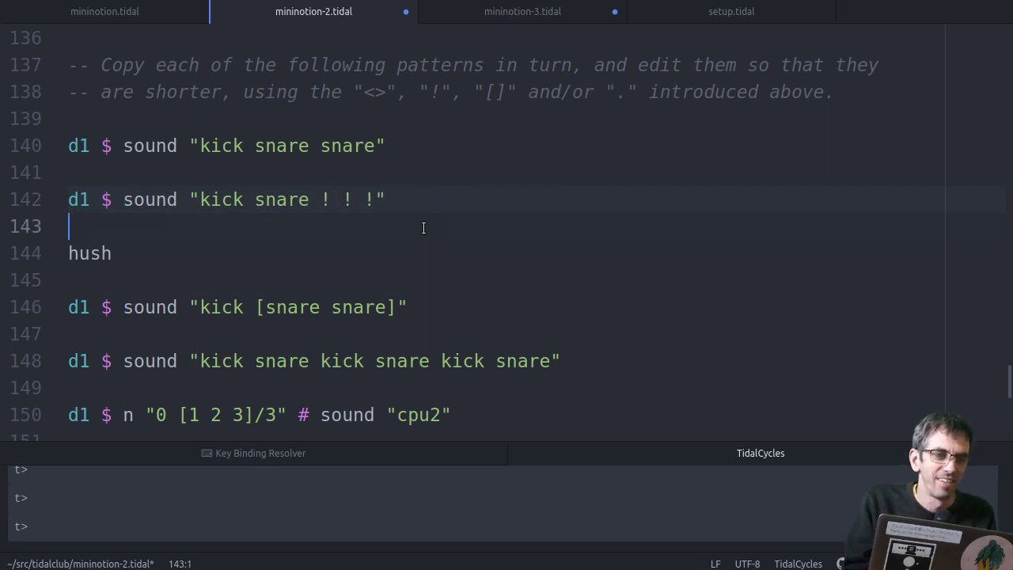
key("Down")
key("BackSpace")
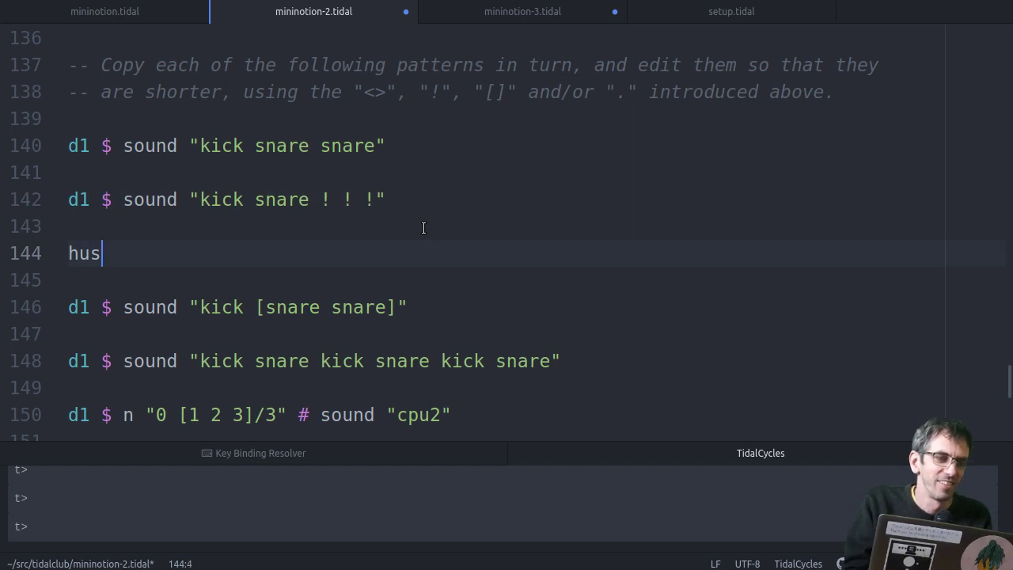
key("BackSpace")
key("BackSpace")
key("BackSpace")
key("BackSpace")
key("Left")
key("Left")
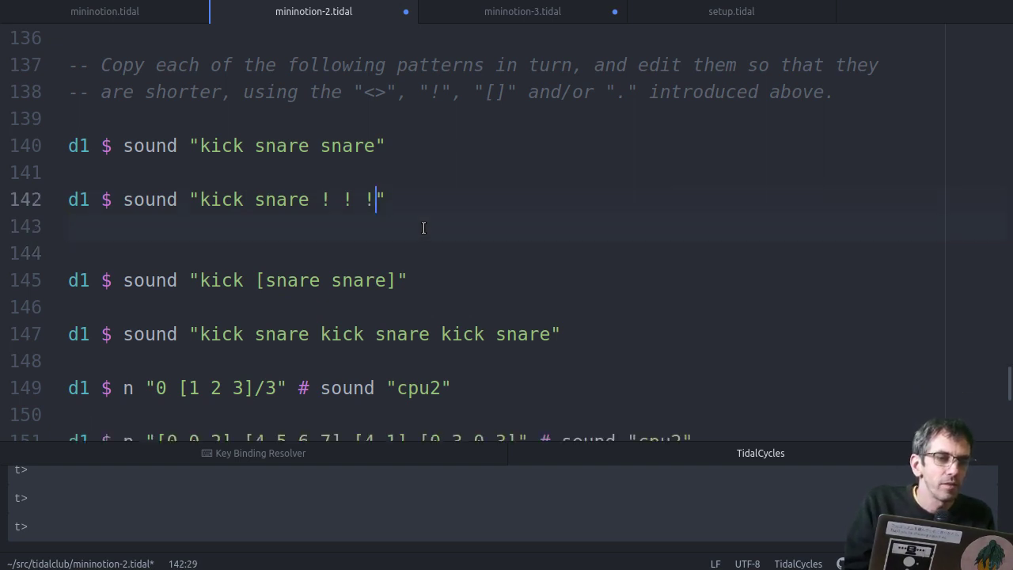
key("BackSpace")
key("BackSpace")
key("BackSpace")
key("BackSpace")
key("BackSpace")
type("!")
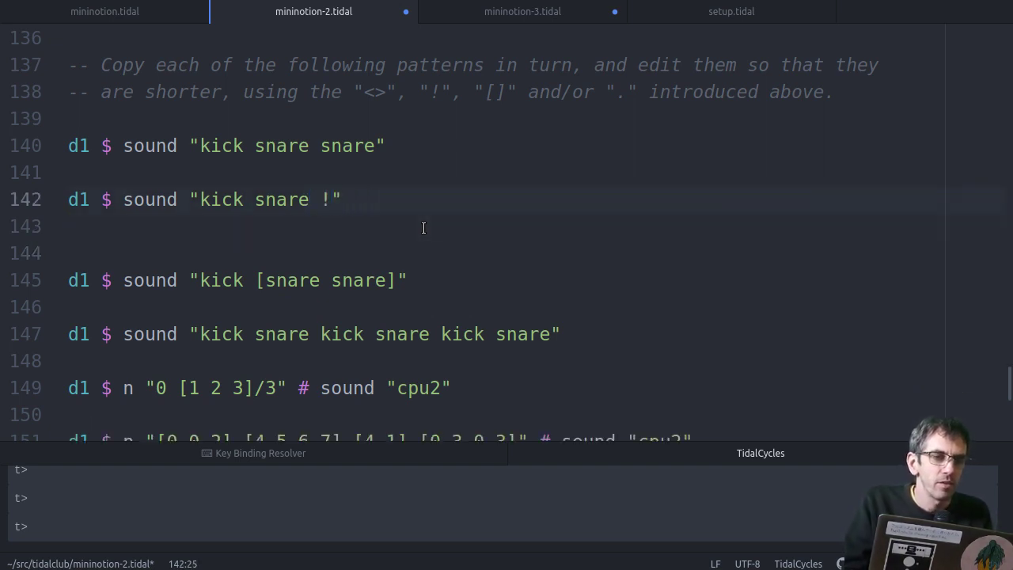
key("Down")
key("Down")
key("Down")
- Highlight 'kick' and the bracketed [snare snare] group while explaining the pattern
key("End")
key("Left")
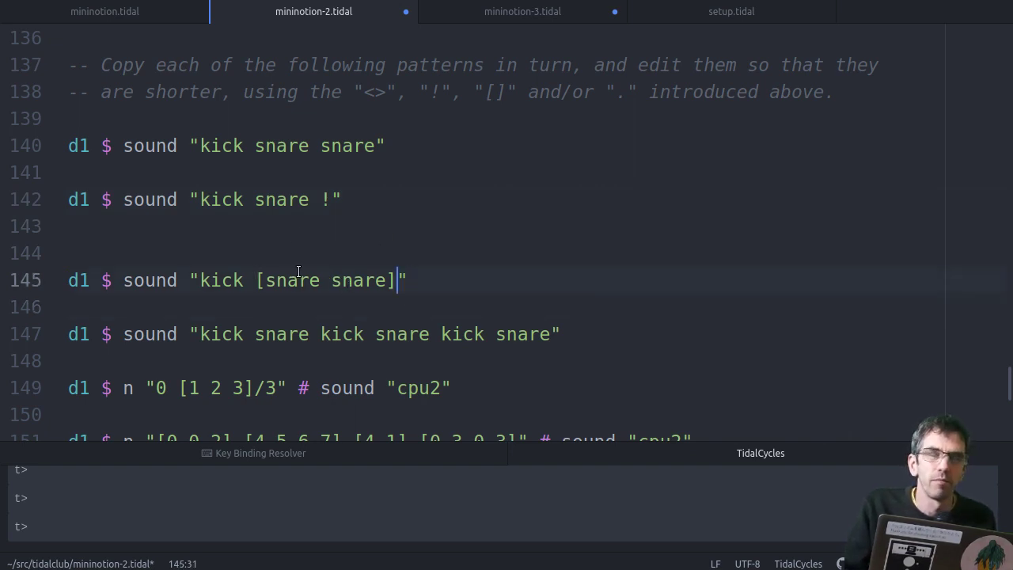
left_click_drag(255, 280, 395, 280)
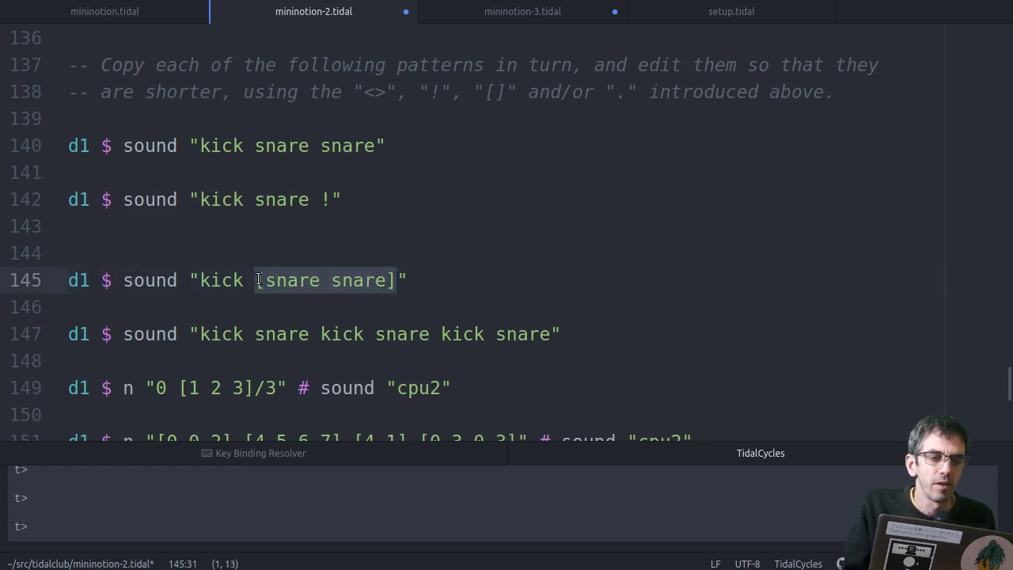
left_click(190, 280)
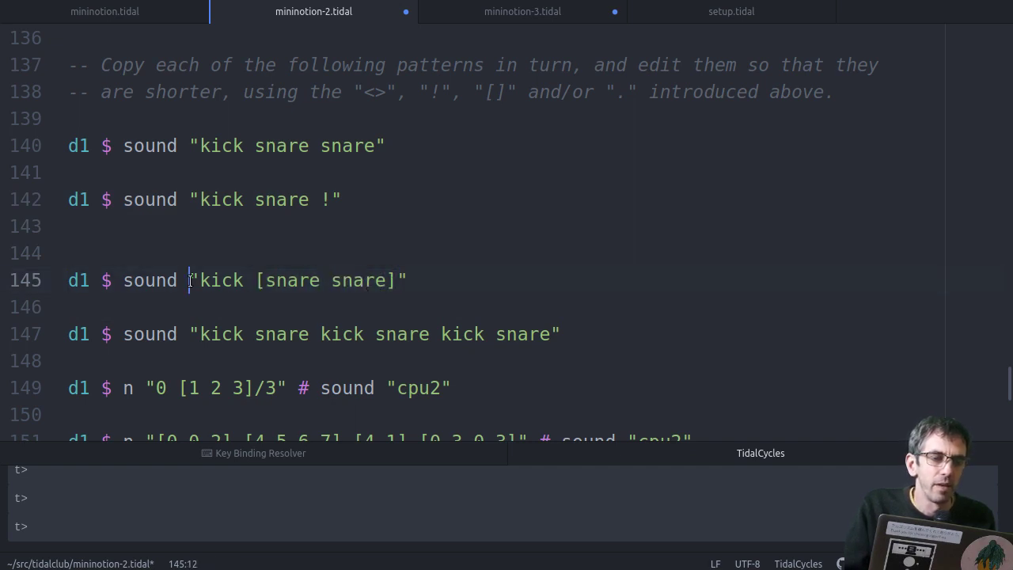
double_click(204, 281)
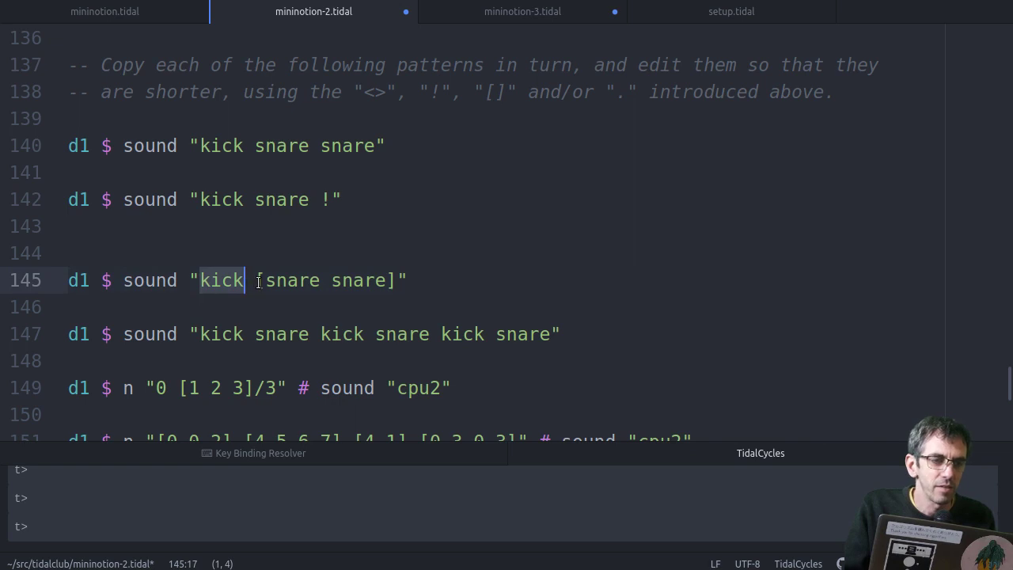
left_click_drag(258, 283, 397, 283)
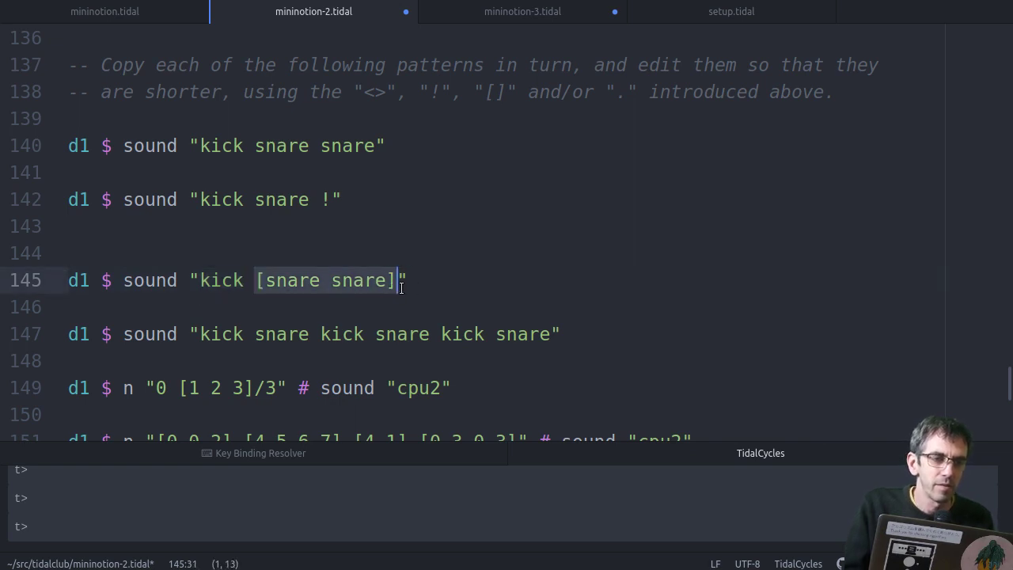
- Step the cursor through the first snare inside the bracket group
key("Left")
key("Left")
key("Left")
key("Left")
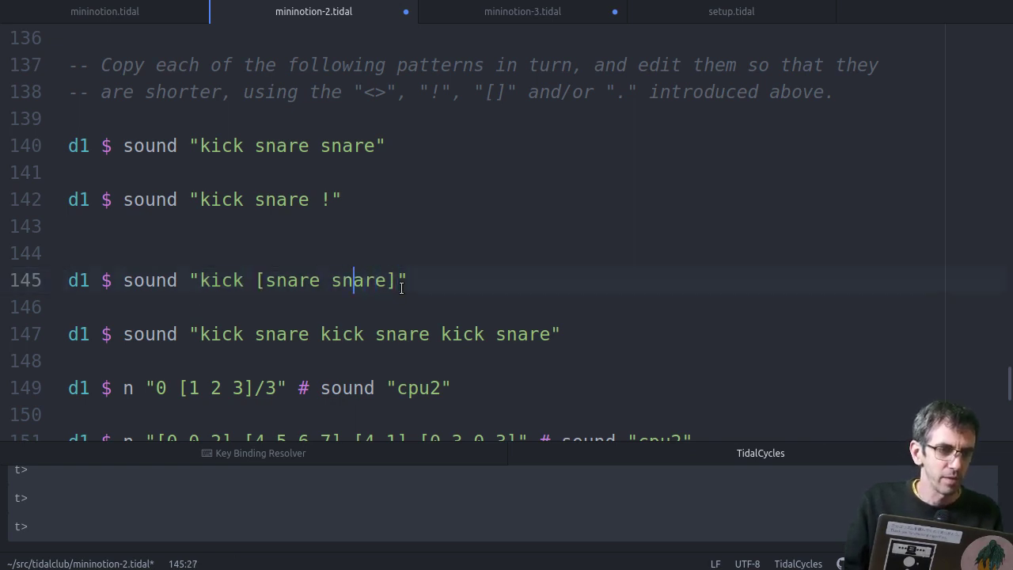
key("Left")
key("Left")
key("Left")
left_click(291, 280)
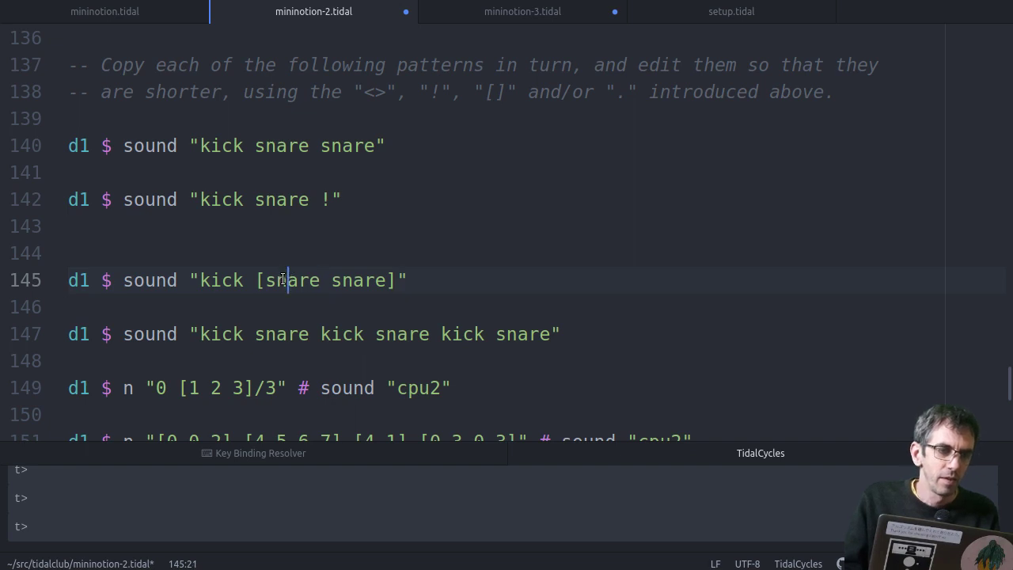
key("Left")
key("shift+Right")
key("shift+Right")
key("shift+Right")
key("Left")
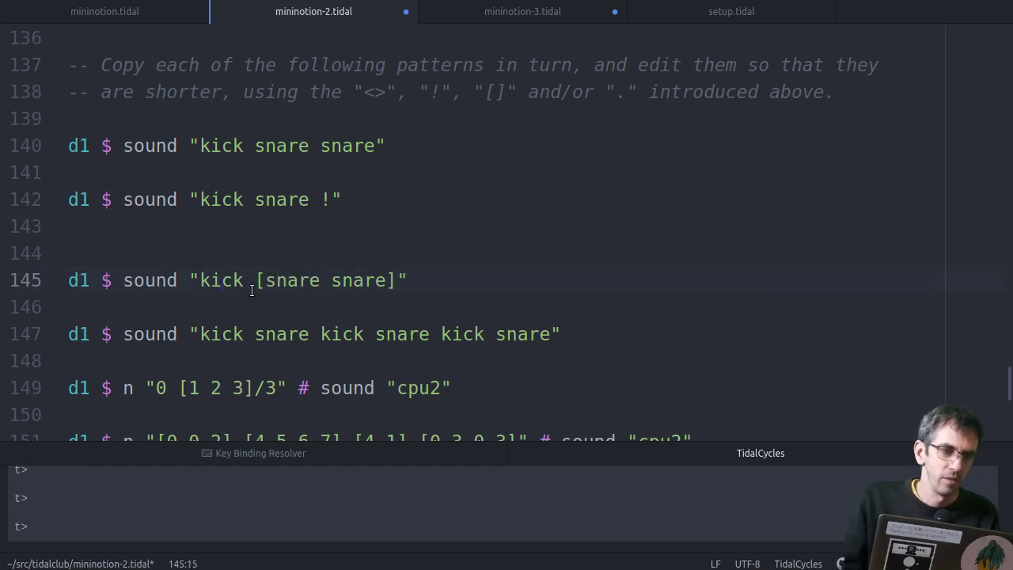
key("Left")
- Duplicate the 'kick [snare snare]' line below itself
key("Home")
key("Up")
key("Up")
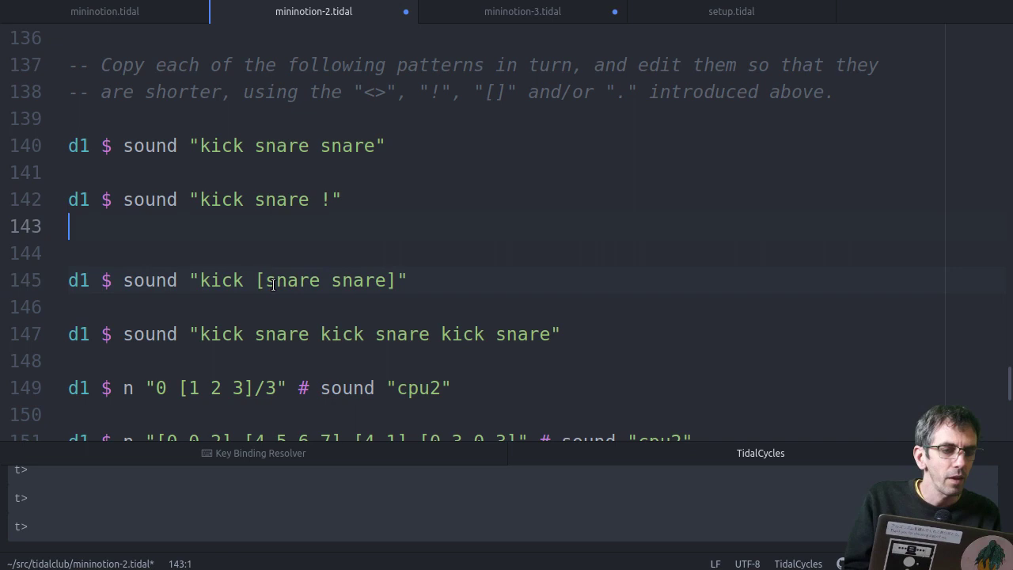
key("Down")
key("Down")
key("shift+Down")
key("ctrl+c")
key("Right")
key("ctrl+v")
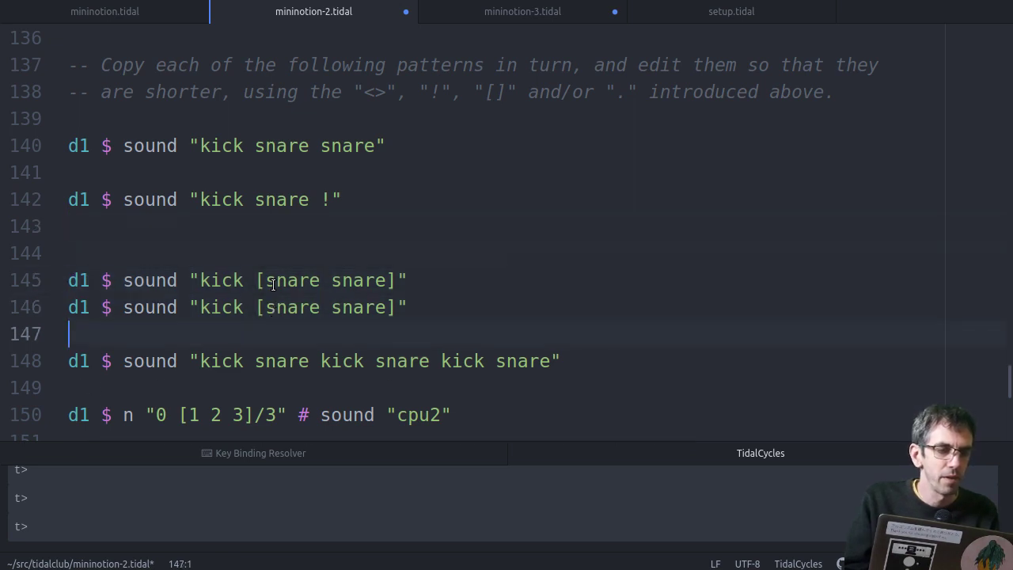
key("Up")
key("End")
- Edit the duplicated line to read 'kick snare*2'
key("Left")
key("ctrl+shift+Left")
key("BackSpace")
key("BackSpace")
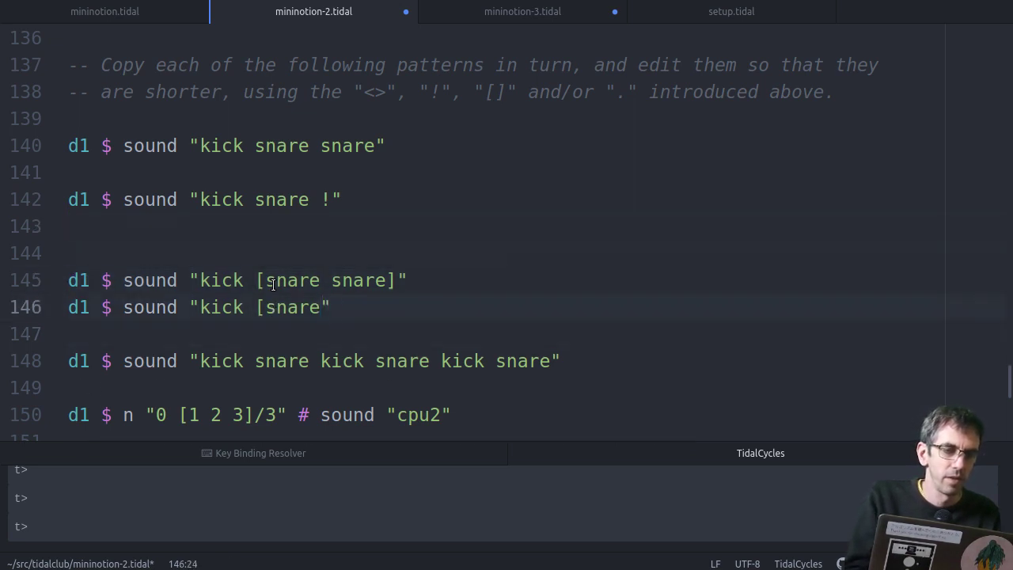
type("*2")
key("Left")
key("Left")
key("Left")
key("BackSpace")
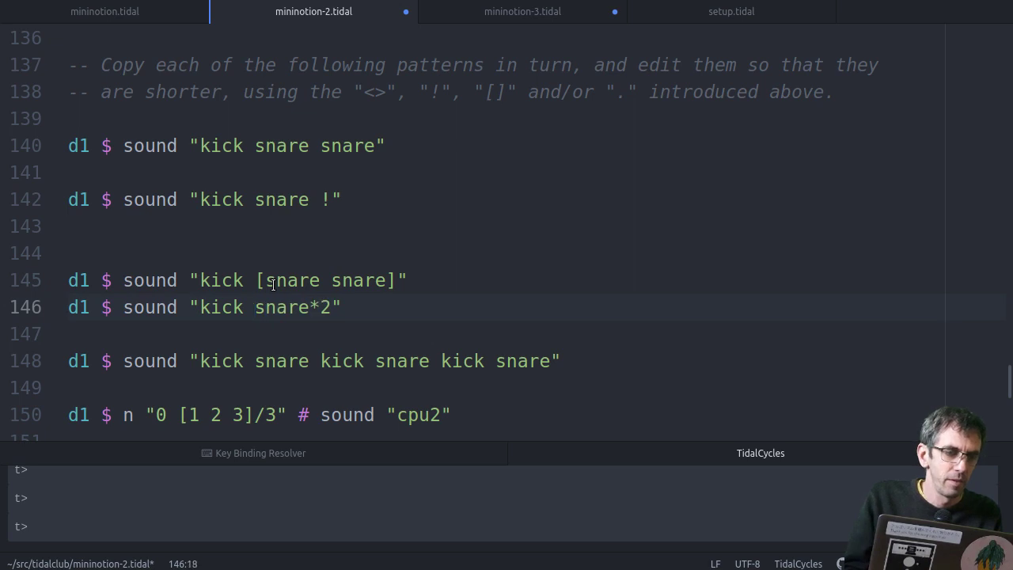
key("Home")
key("Down")
key("Down")
- Separate the 'kick snare*2' line from the pattern above with a blank line
key("Up")
key("Up")
key("Return")
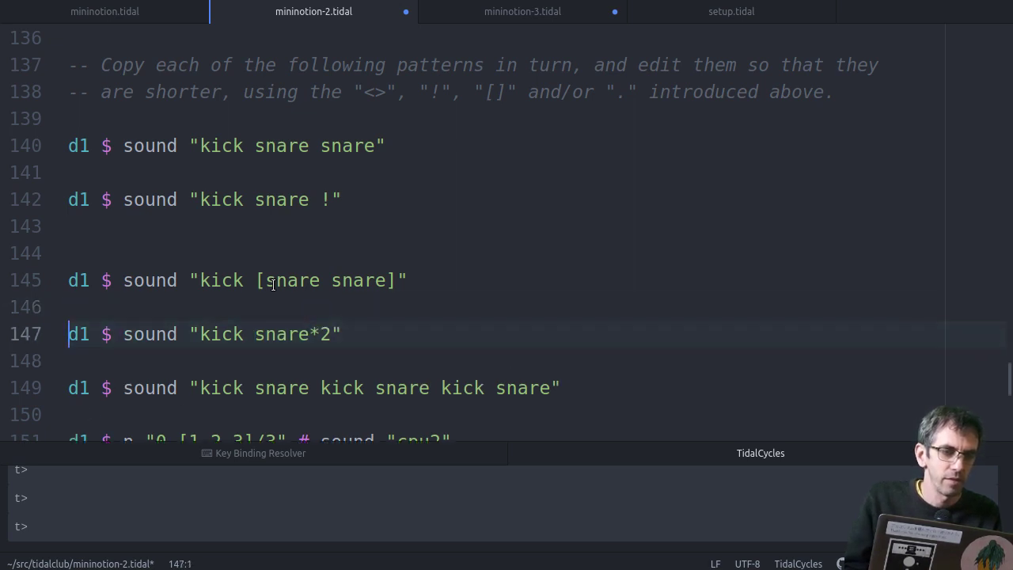
key("Up")
key("BackSpace")
key("Down")
key("Down")
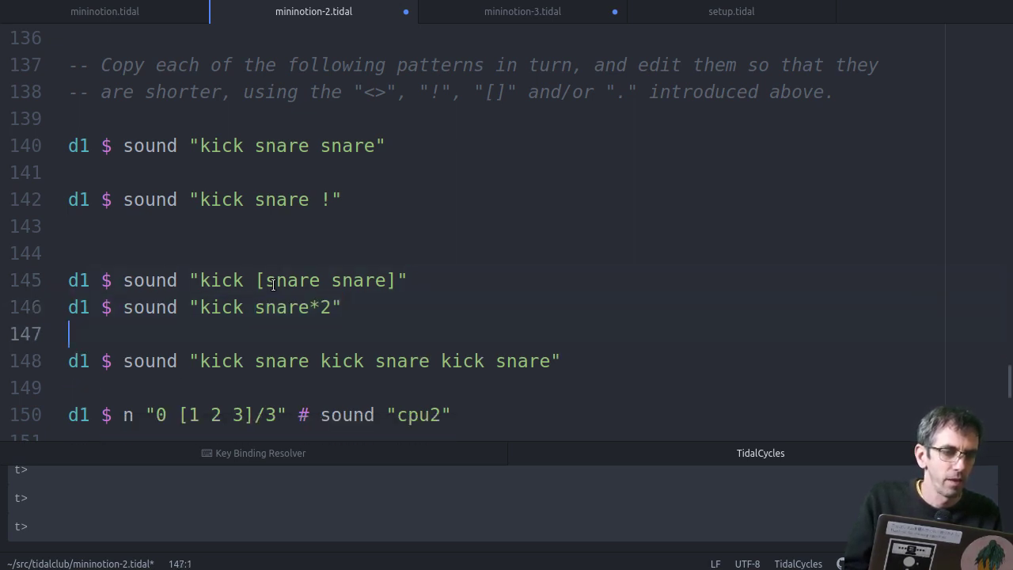
key("Up")
key("Home")
key("Return")
key("Down")
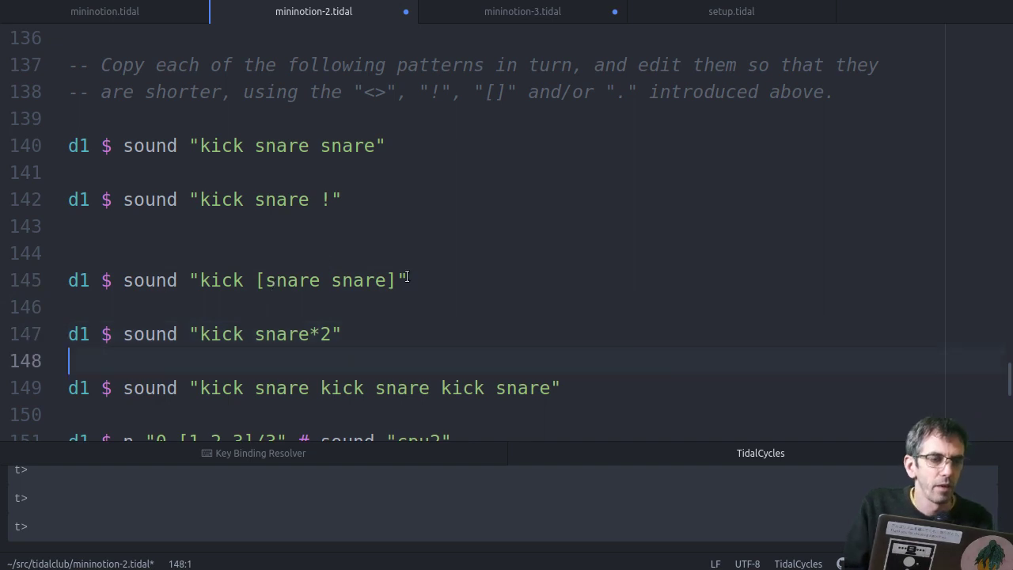
- Try wrapping snare in brackets before '*2', then remove the brackets again
left_click(254, 334)
left_click_drag(254, 334, 308, 334)
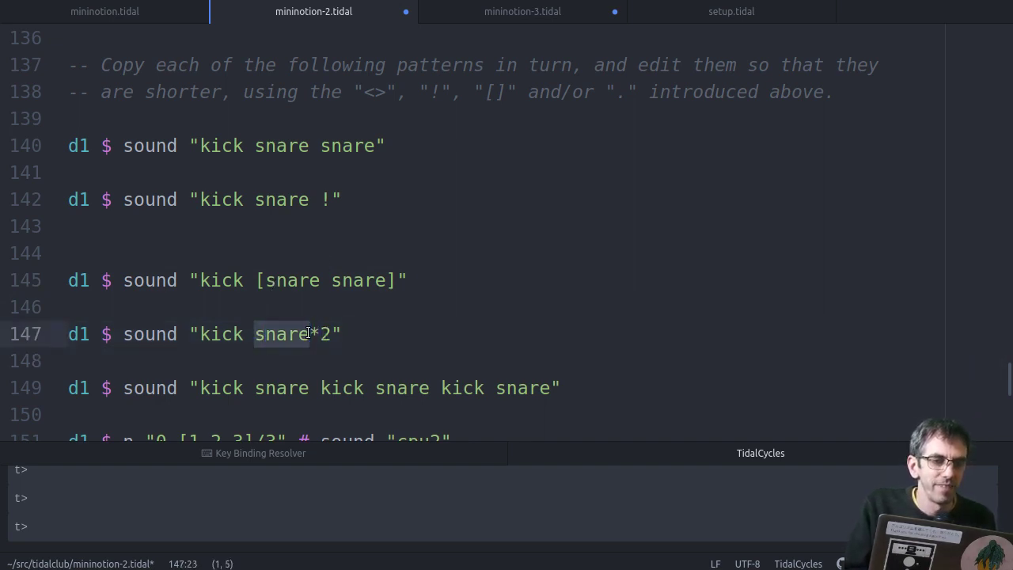
left_click(308, 333)
type("]")
key("Left")
key("Left")
key("Left")
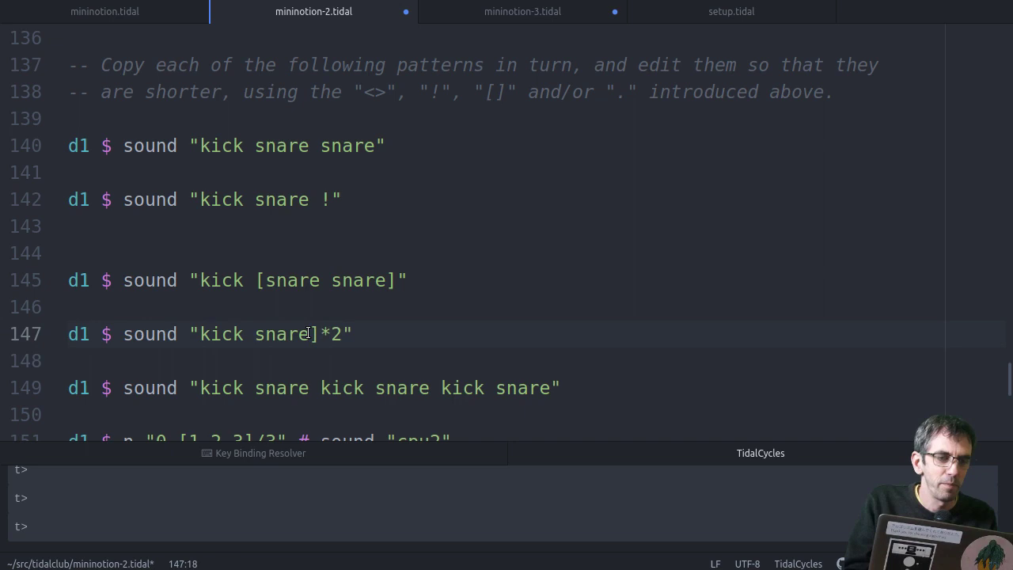
type("[")
key("BackSpace")
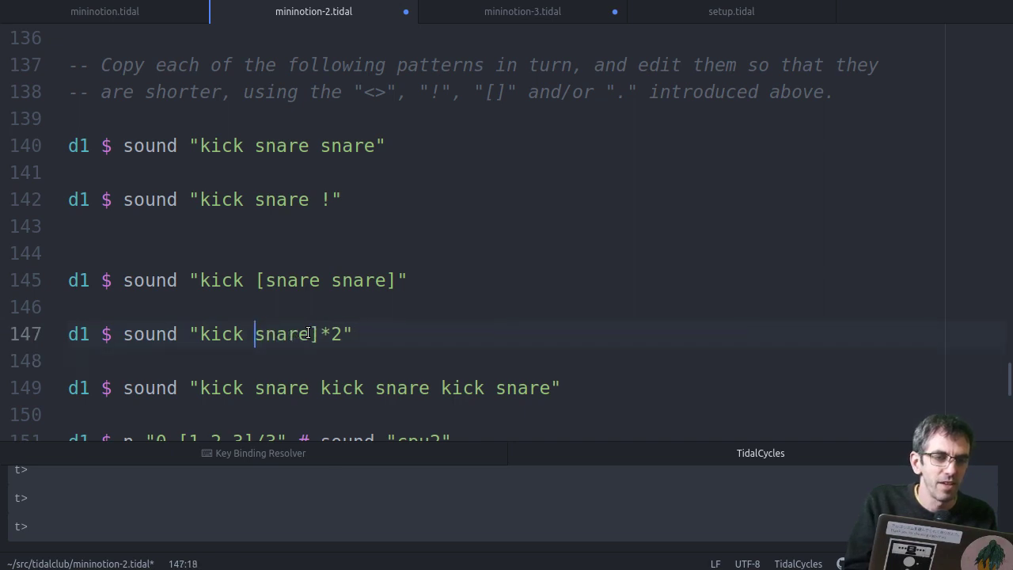
key("Right")
key("Right")
key("Right")
key("BackSpace")
- Evaluate a temporary 'hush' line below 'kick snare*2' to stop playback, then erase it
key("Down")
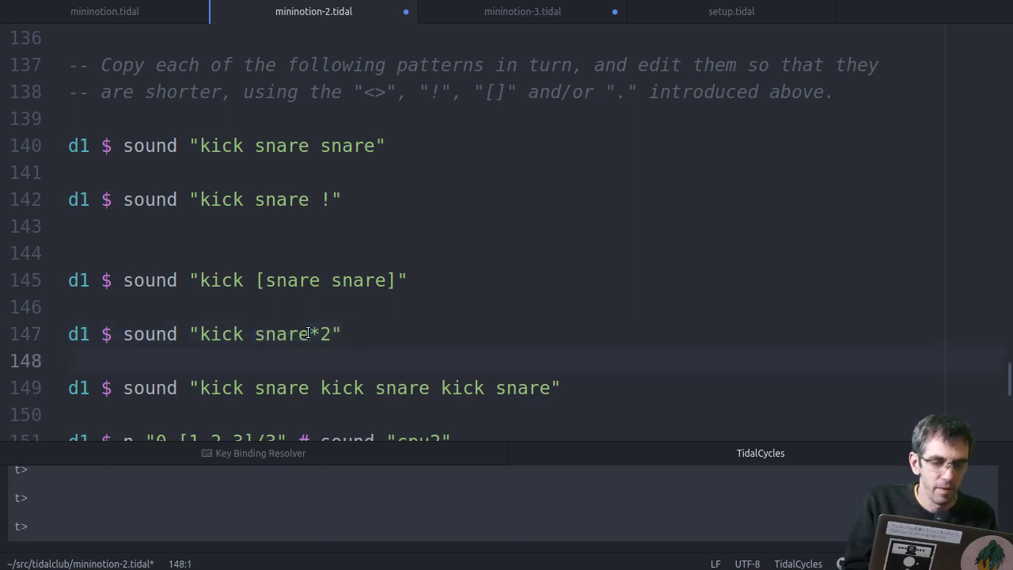
key("Return")
type("hush")
key("ctrl+Return")
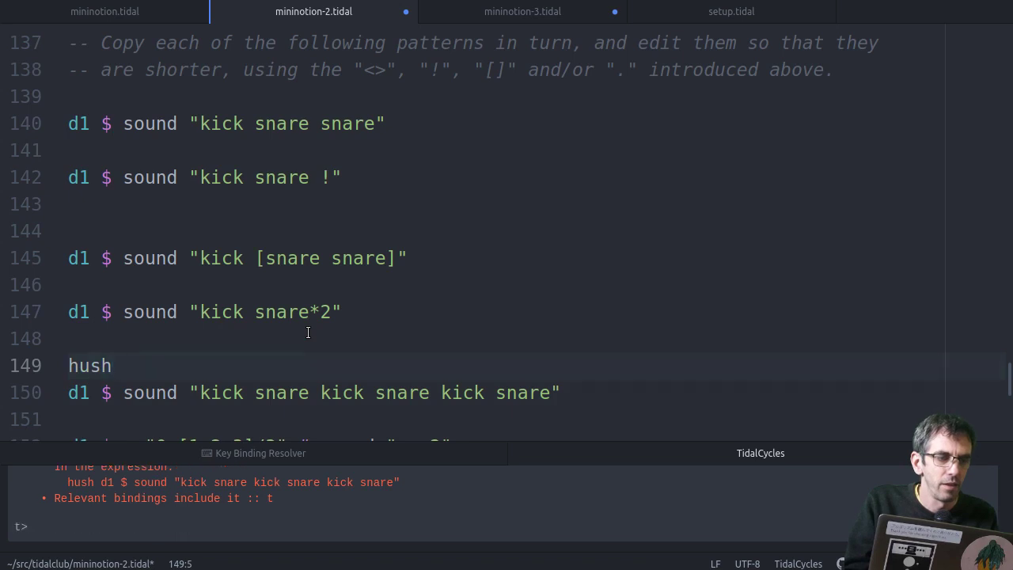
key("BackSpace")
key("BackSpace")
key("BackSpace")
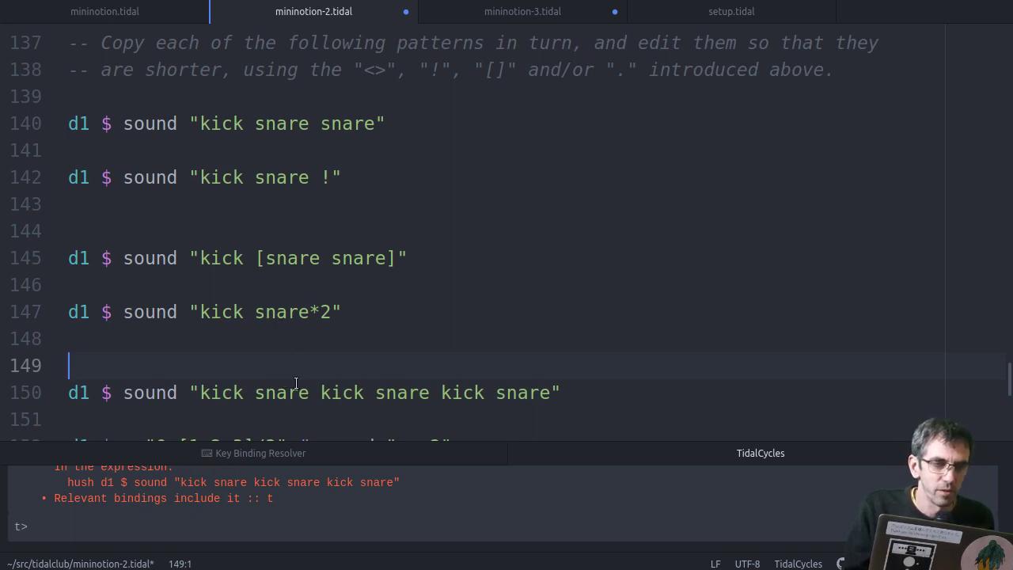
scroll(295, 383, "down", 1)
scroll(296, 383, "down", 2)
scroll(296, 383, "down", 2)
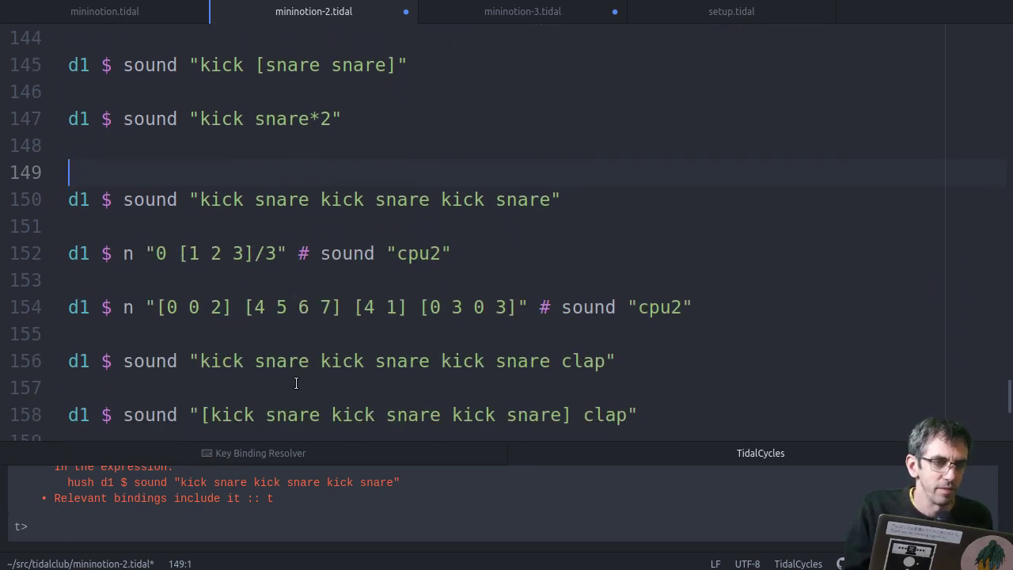
- Remove the blank line above the kick-snare pattern line
left_click(210, 199)
double_click(209, 199)
left_click(301, 199)
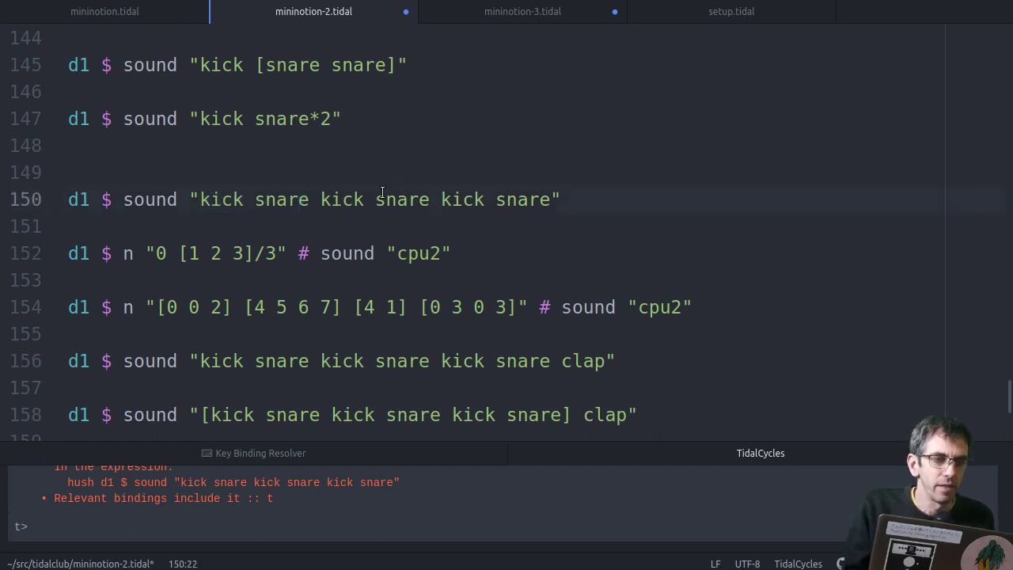
key("Up")
key("BackSpace")
key("Down")
- Duplicate the kick-snare pattern line below itself
key("shift+Down")
key("ctrl+c")
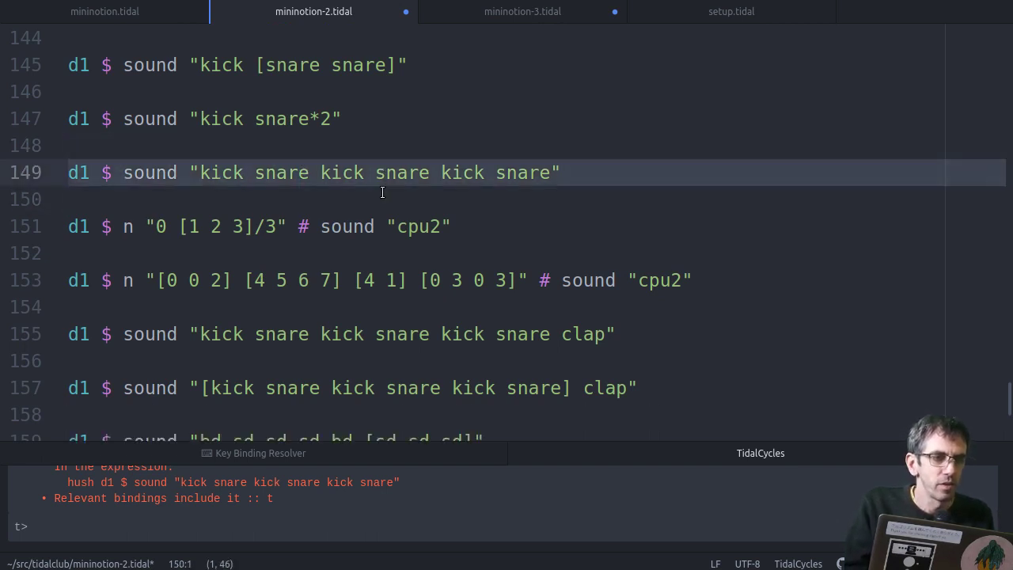
key("Right")
key("ctrl+v")
key("Return")
- Rewrite the copy's repeats as "[kick snare]!3" and play it
key("Right")
key("Right")
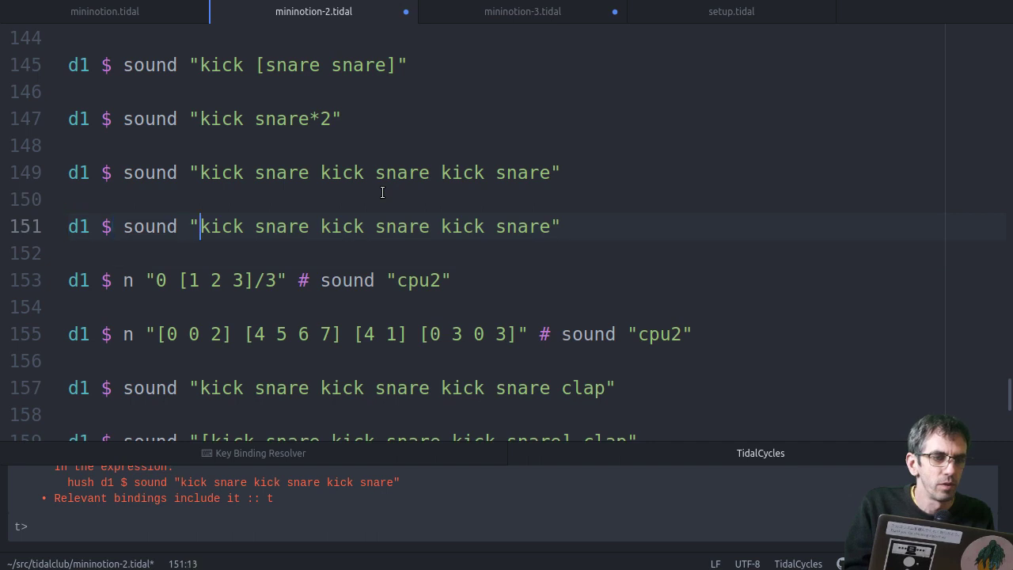
type("[")
type("]")
key("ctrl+shift+Right")
key("ctrl+shift+Right")
key("ctrl+shift+Right")
key("ctrl+shift+Right")
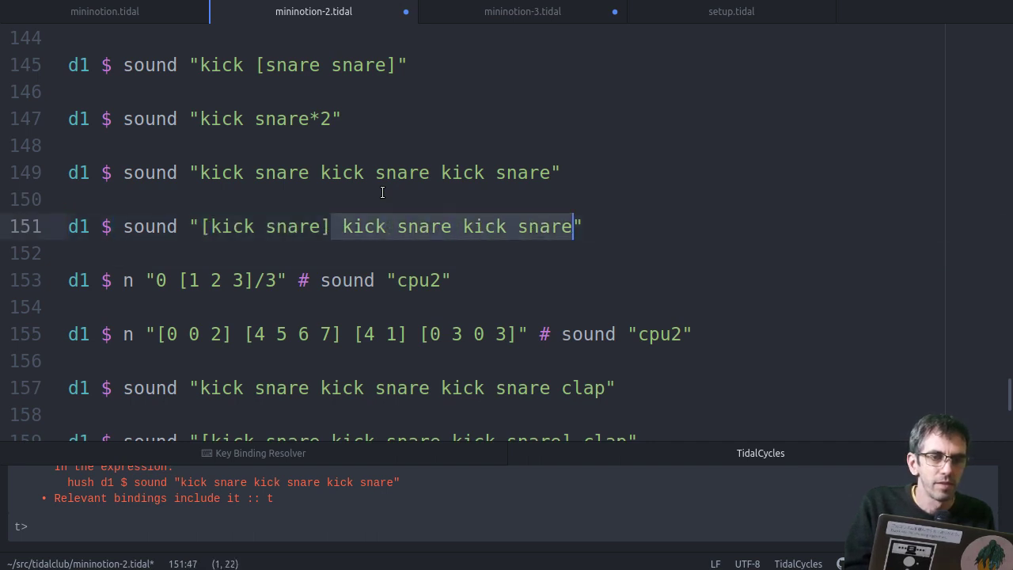
key("BackSpace")
type("!!")
key("BackSpace")
key("BackSpace")
key("BackSpace")
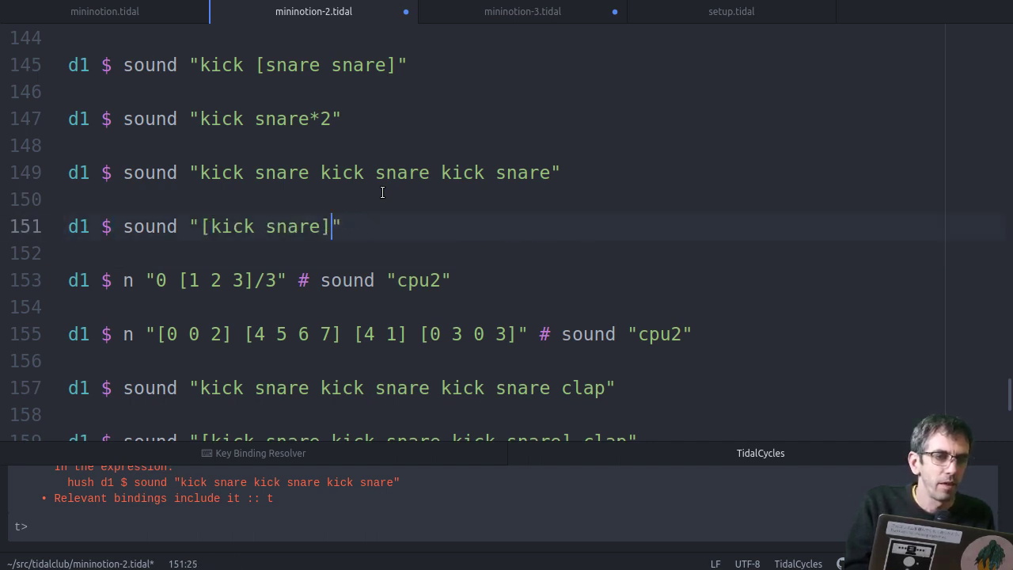
type("!2")
key("BackSpace")
type("3")
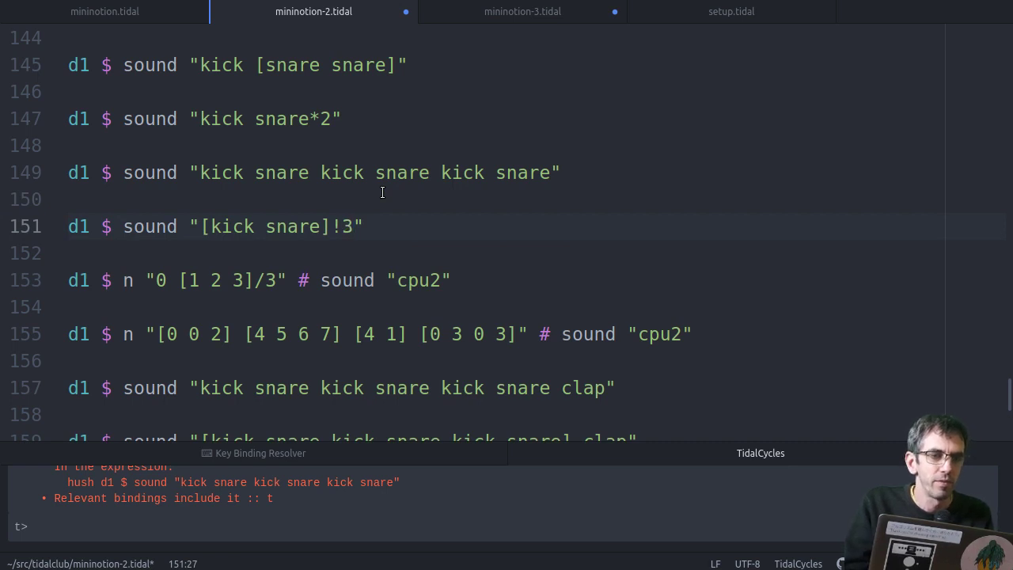
key("shift+Return")
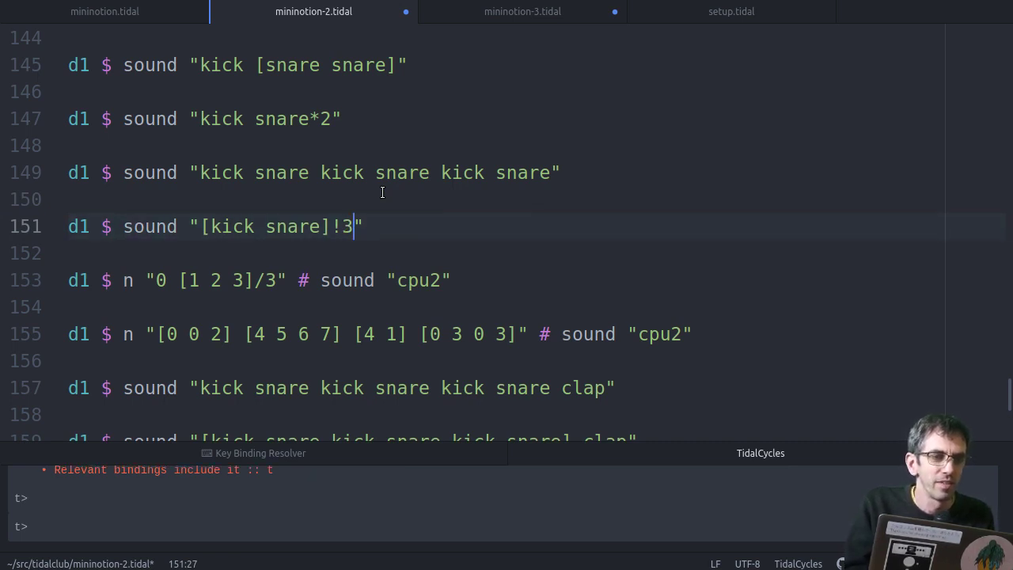
- Play lines 149 and 151 alternately to compare them
key("Up")
key("Up")
key("shift+Return")
key("Down")
key("Down")
key("shift+Return")
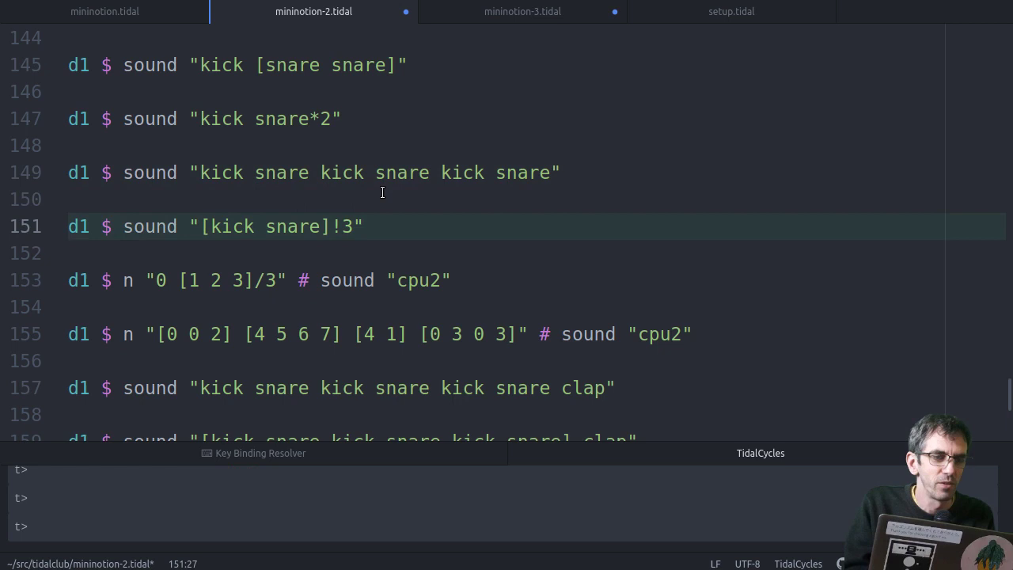
- Add a temporary hush line below the repeat line
key("Down")
key("Return")
key("Return")
key("Up")
type("hush")
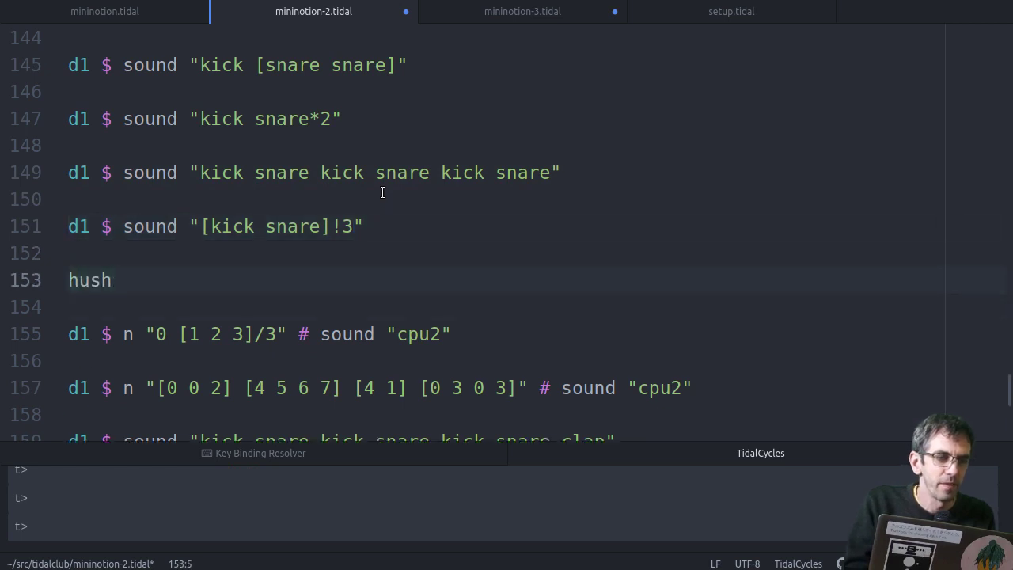
- Change line 151's repeat to the "[kick snare] ! !" form
key("Up")
key("Up")
key("BackSpace")
type("!")
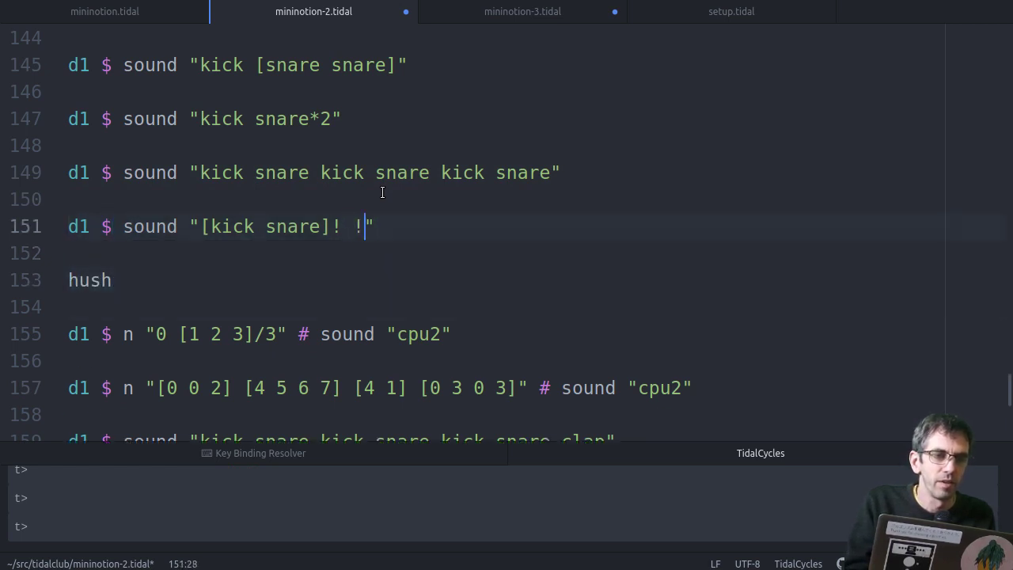
key("Left")
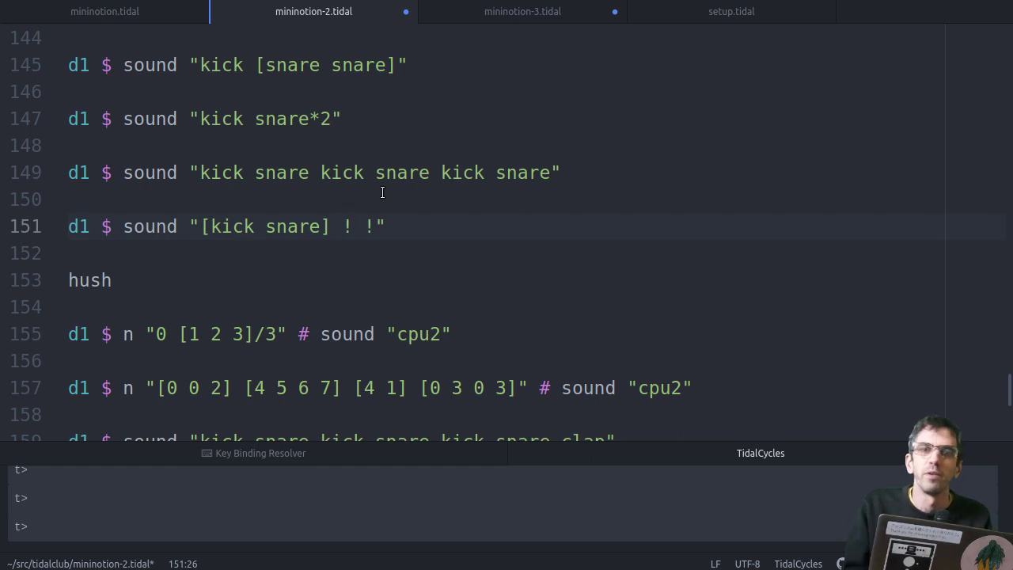
key("Right")
key("Right")
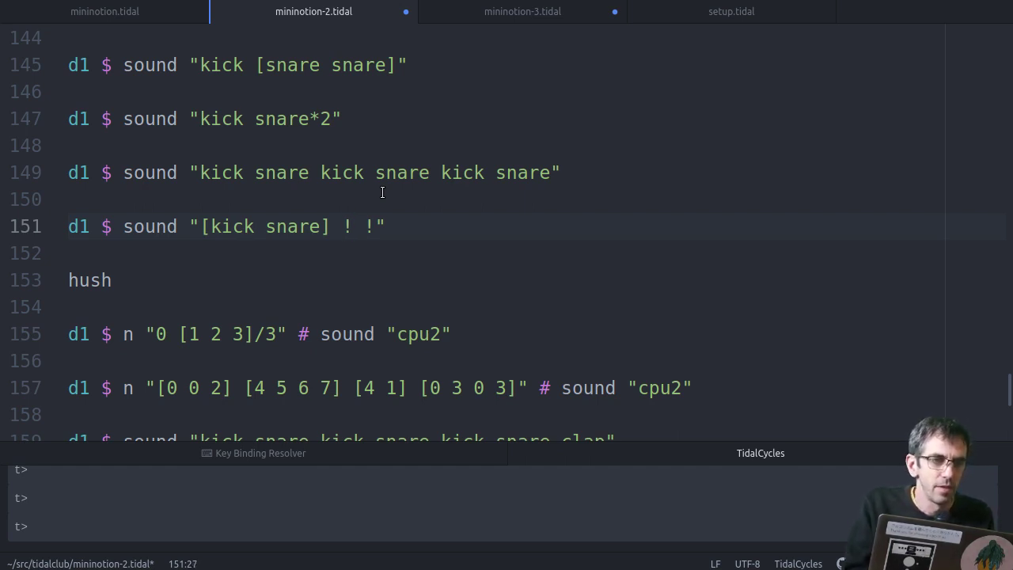
- Restore line 151 to "[kick snare]!3"
key("Down")
key("Down")
key("Up")
key("Up")
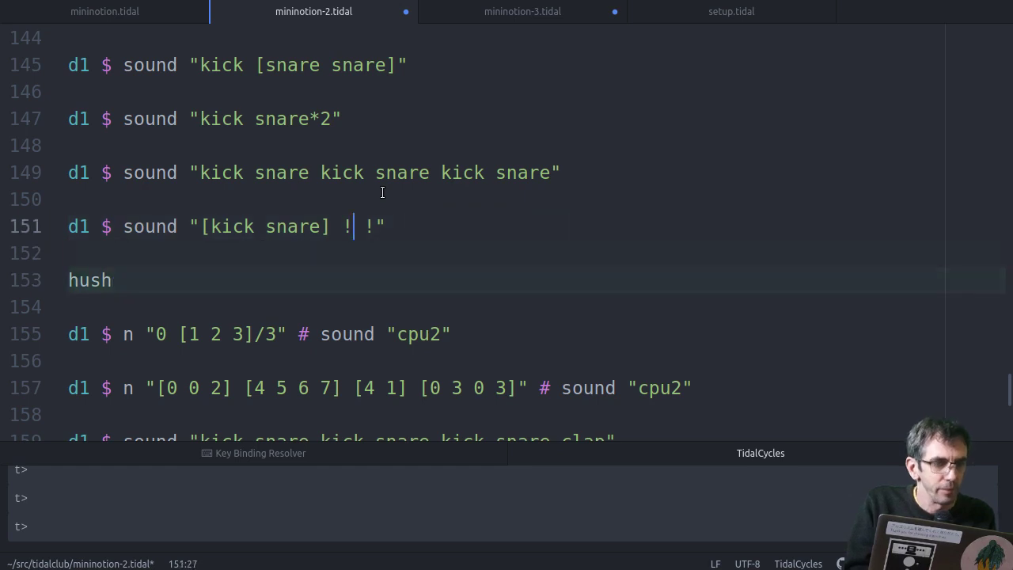
key("Left")
key("BackSpace")
key("BackSpace")
key("Delete")
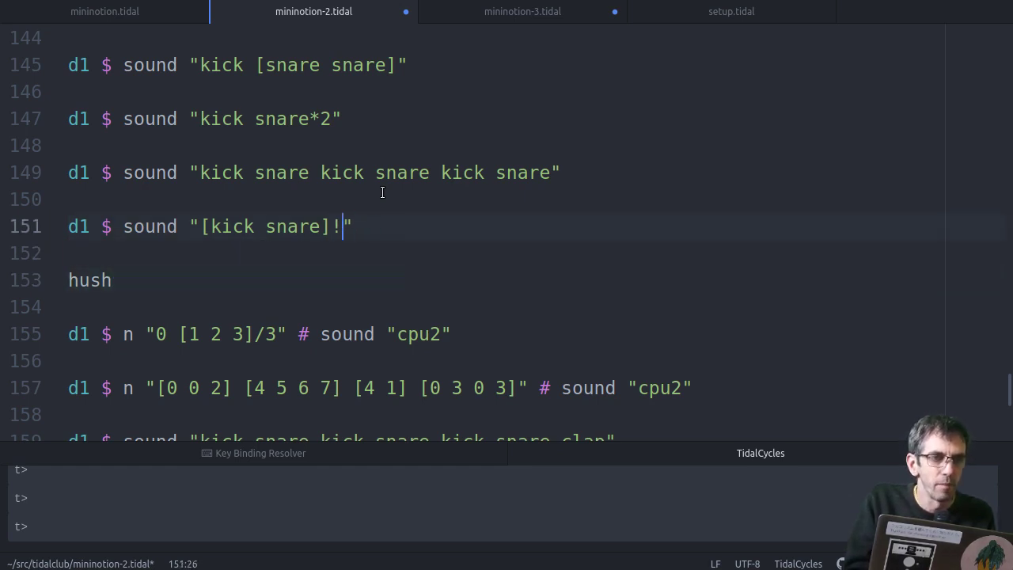
type("3")
- Delete the temporary hush line and the leftover blank line
key("Down")
key("Down")
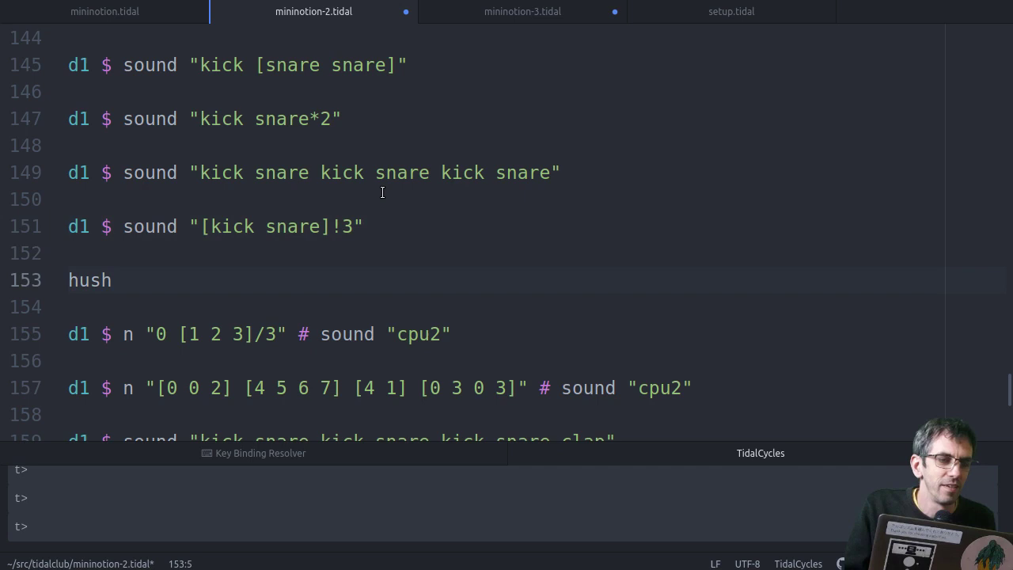
key("Down")
key("shift+Up")
key("BackSpace")
key("Delete")
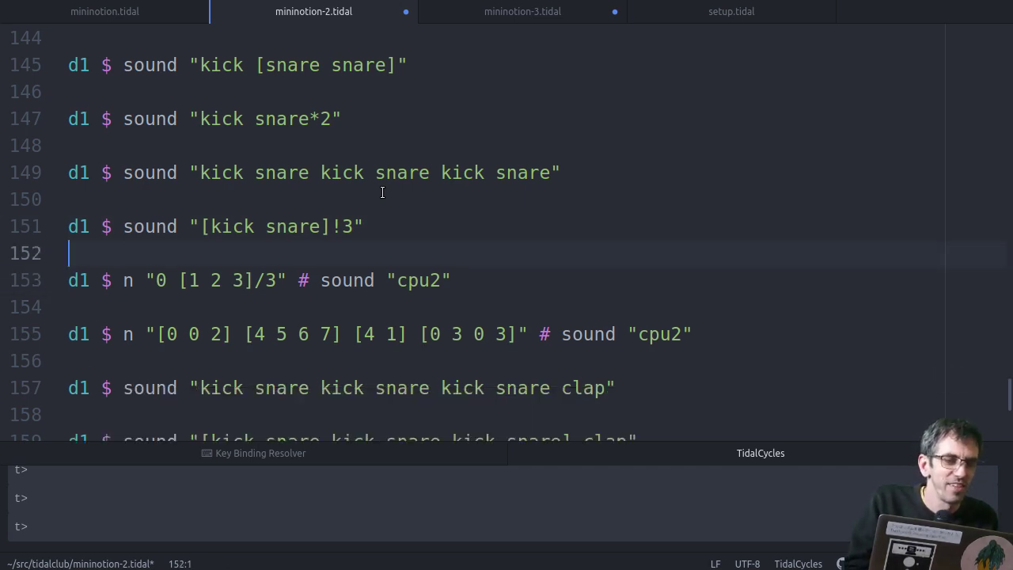
- Duplicate the cpu2 line 153 with a blank line between the copies
key("shift+Down")
key("ctrl+c")
key("Right")
key("ctrl+v")
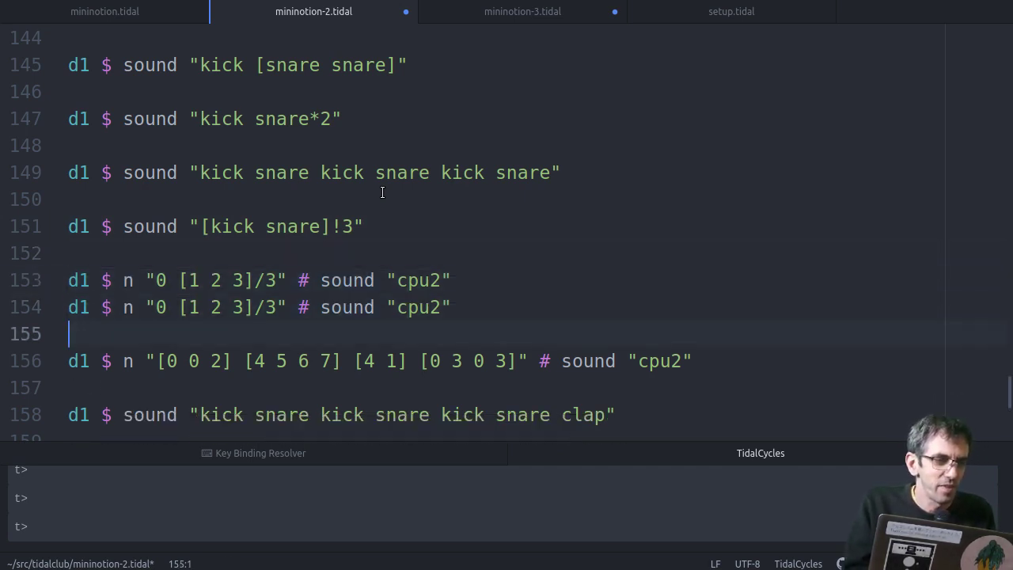
key("Up")
key("Return")
key("Right")
key("Right")
key("Right")
- Change the copy's [1 2 3]/3 to <1 2 3>, checking it against the original
key("Right")
key("Right")
key("Right")
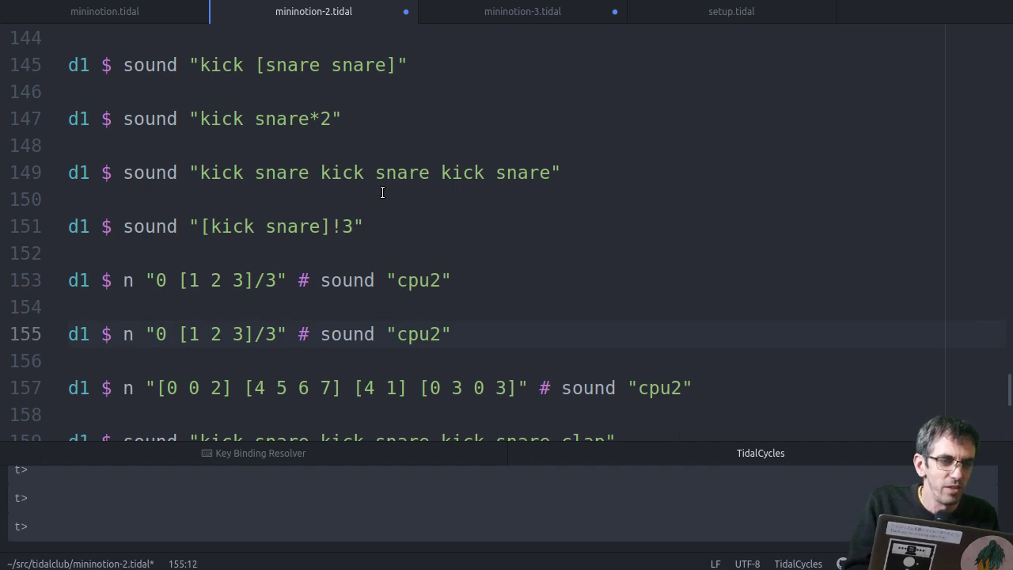
key("Right")
key("Delete")
type("<")
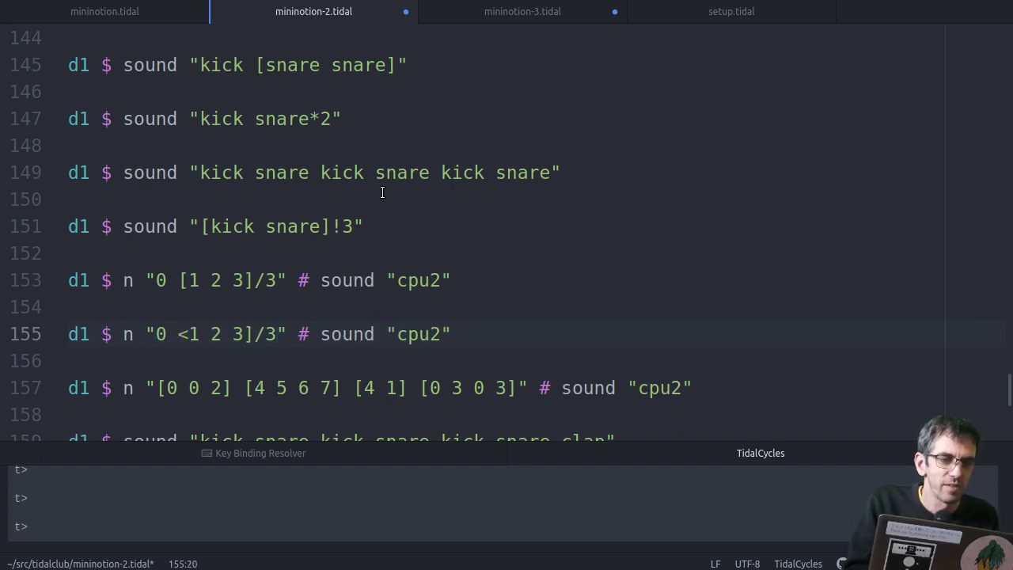
key("BackSpace")
key("BackSpace")
key("BackSpace")
type(">")
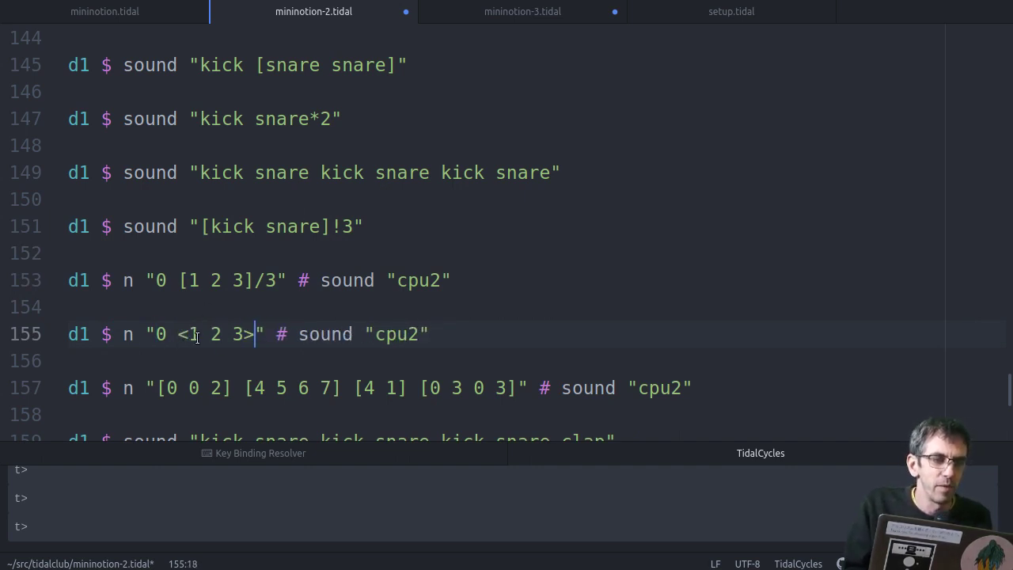
left_click(190, 282)
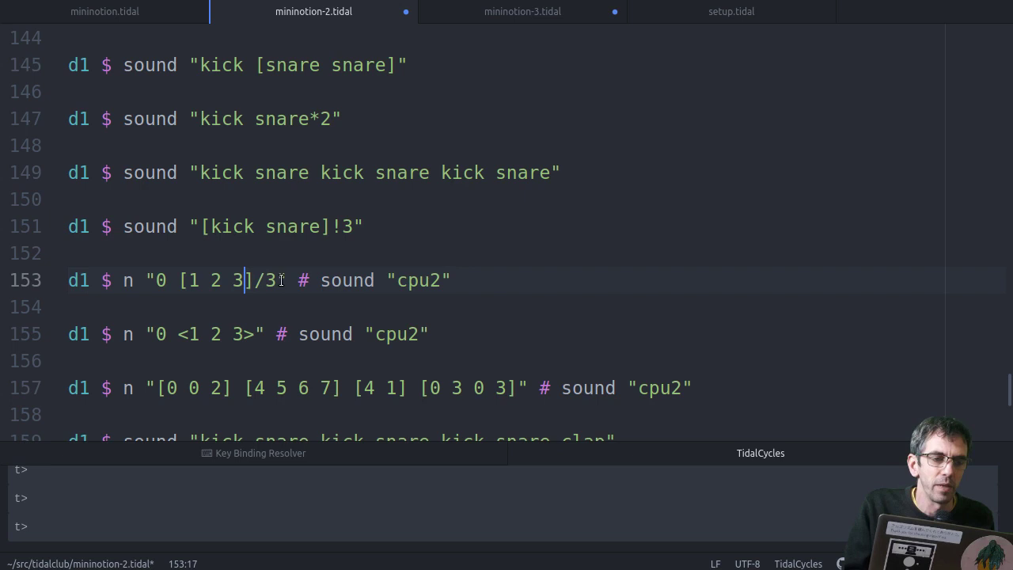
left_click(210, 280)
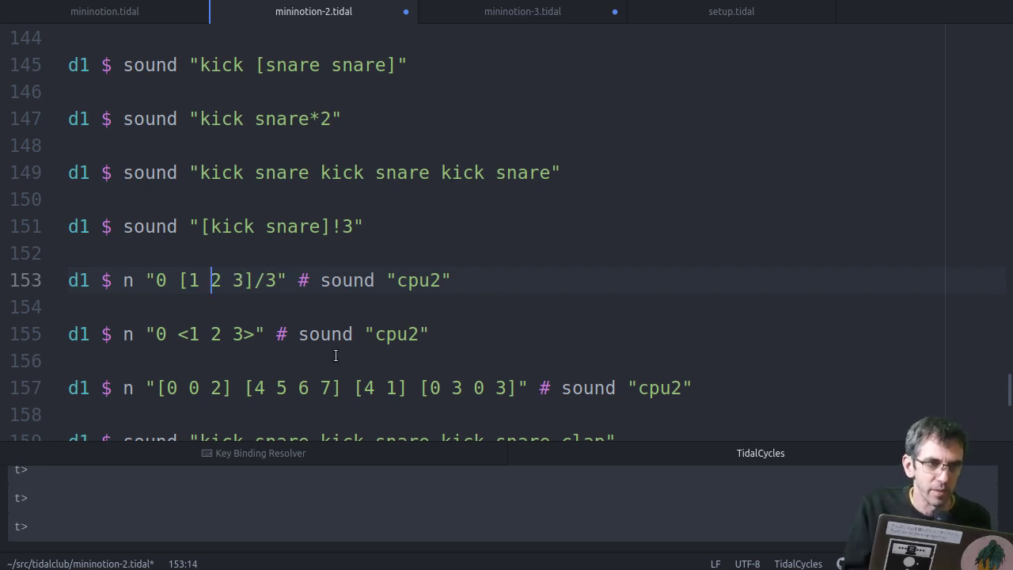
key("Down")
key("Down")
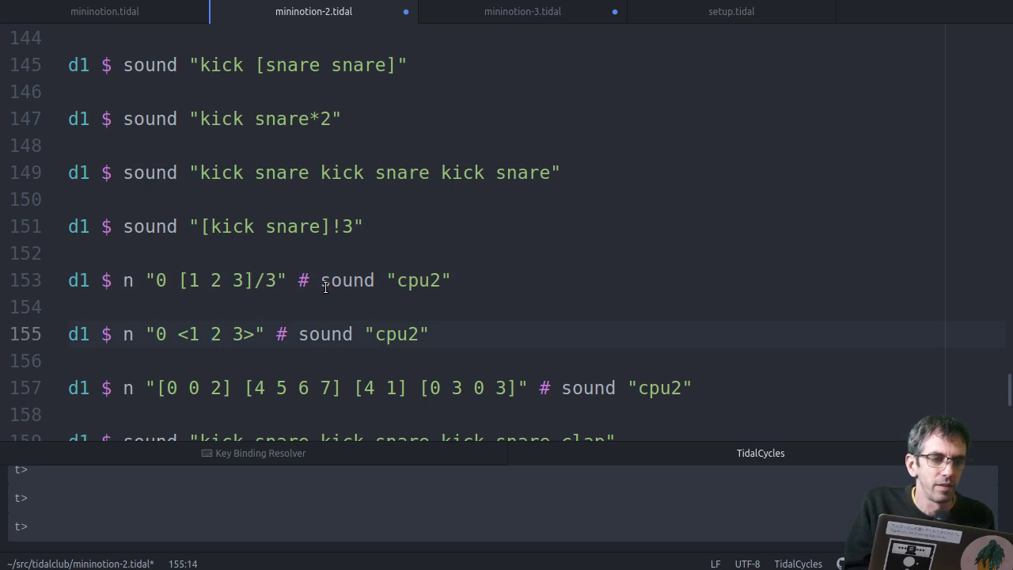
- Type hush on the line directly below the cpu2 variants
key("Down")
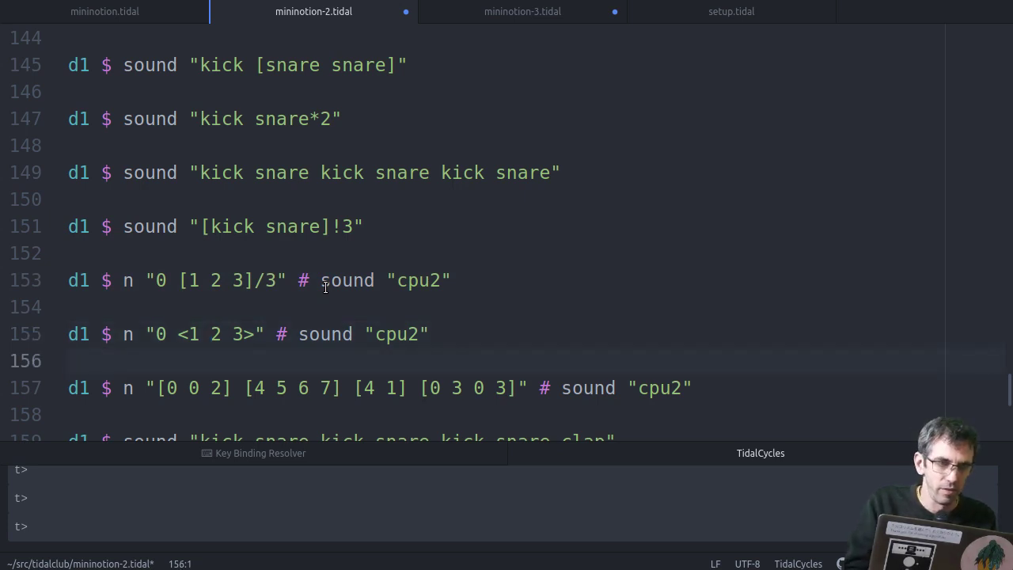
type("hush")
key("Return")
key("Up")
key("Return")
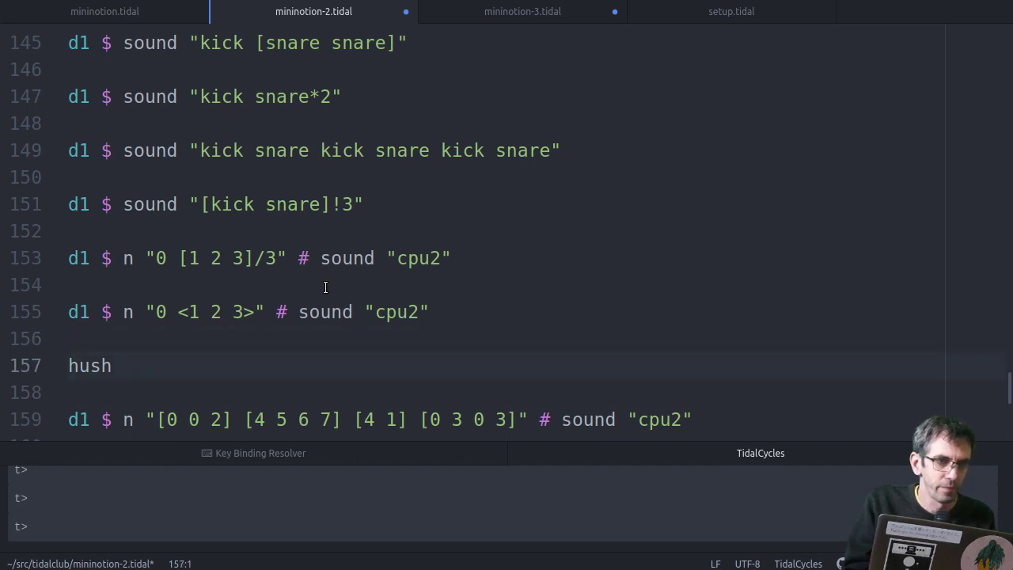
key("BackSpace")
key("Down")
- Delete the hush line and duplicate the bracketed cpu2 line with a blank line above
scroll(325, 286, "down", 1)
key("Up")
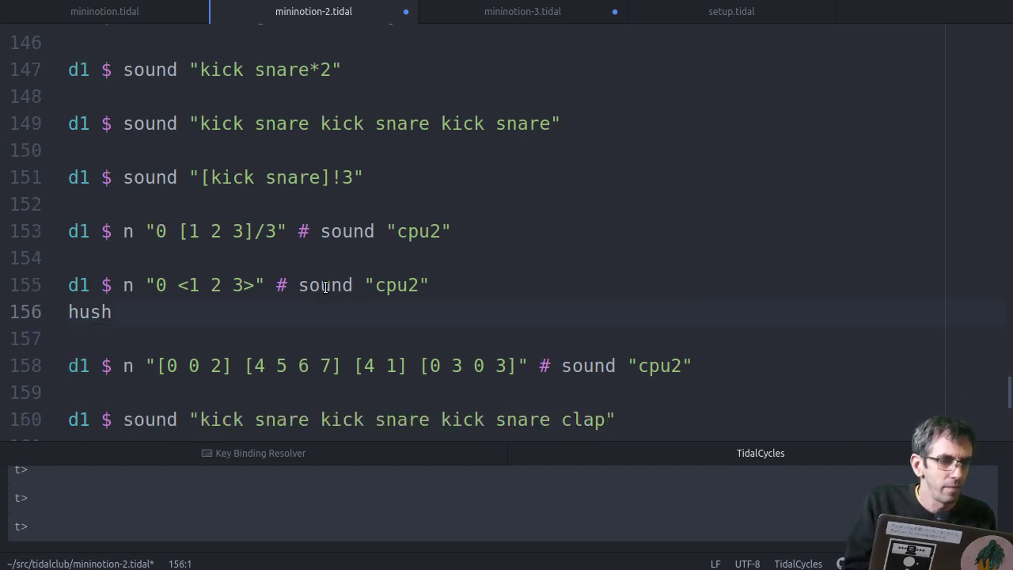
key("ctrl+shift+k")
key("Down")
key("ctrl+shift+d")
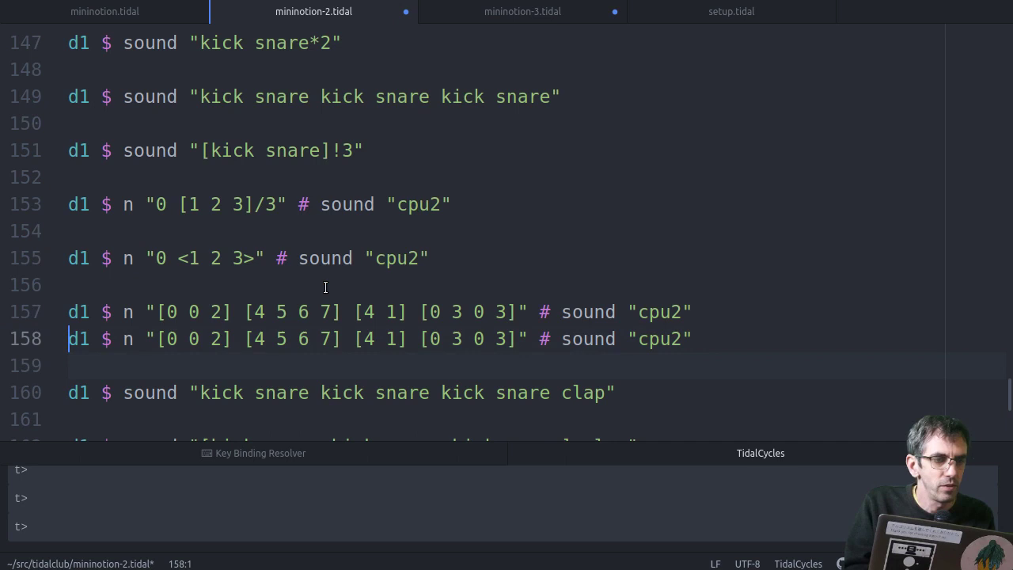
key("Return")
- In the copy, replace the brackets around 0 0 2, 4 5 6 7 with dot separators
key("Right")
key("Right")
key("Right")
key("BackSpace")
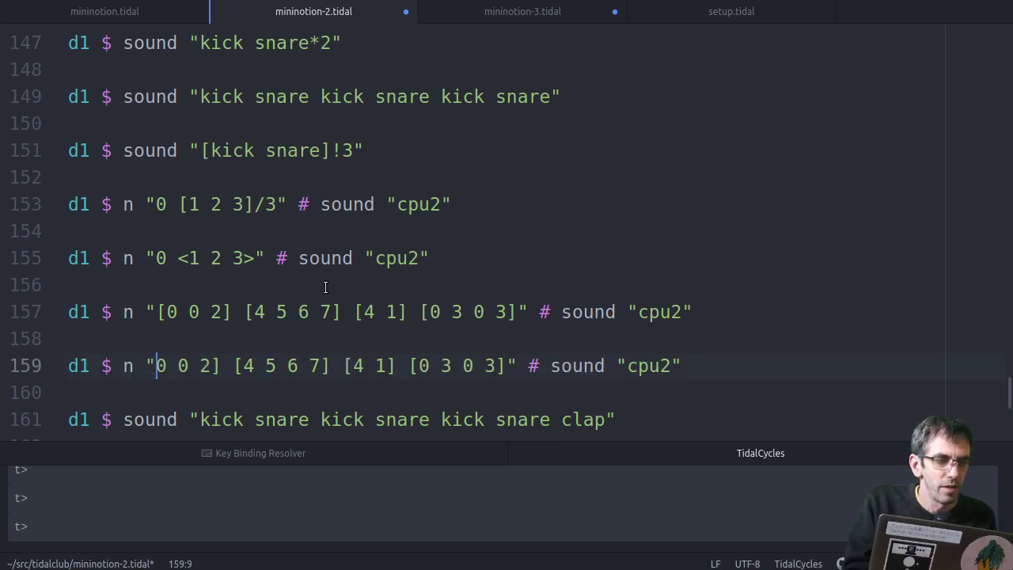
key("Right")
key("Right")
key("Right")
key("Right")
key("Right")
key("Right")
key("Right")
key("Right")
key("BackSpace")
key("Left")
key("BackSpace")
type(".")
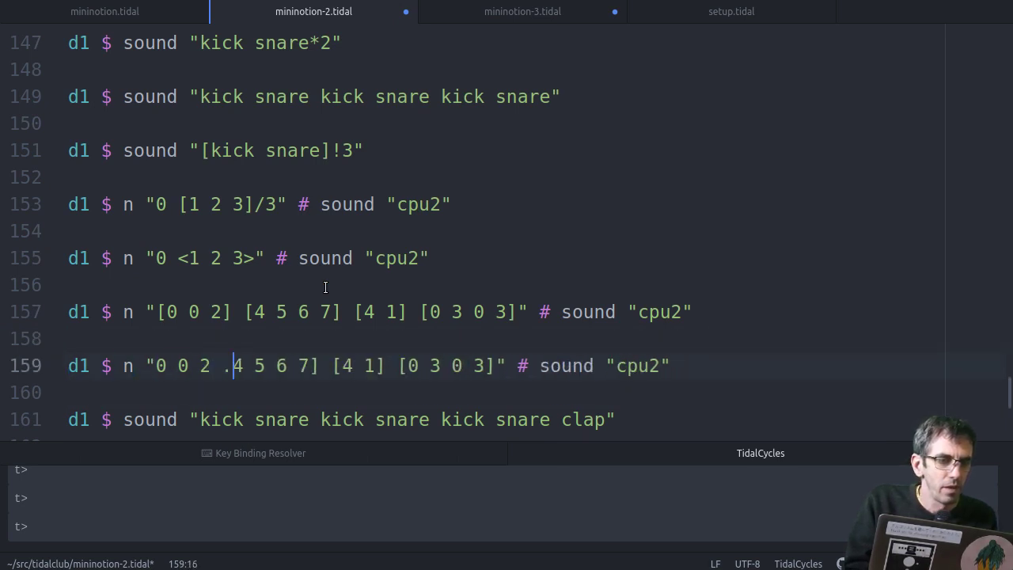
- Replace the remaining brackets around 4 1 and 0 3 0 3 with dots
key("Right")
key("Right")
key("Right")
key("Right")
key("Right")
key("Right")
key("BackSpace")
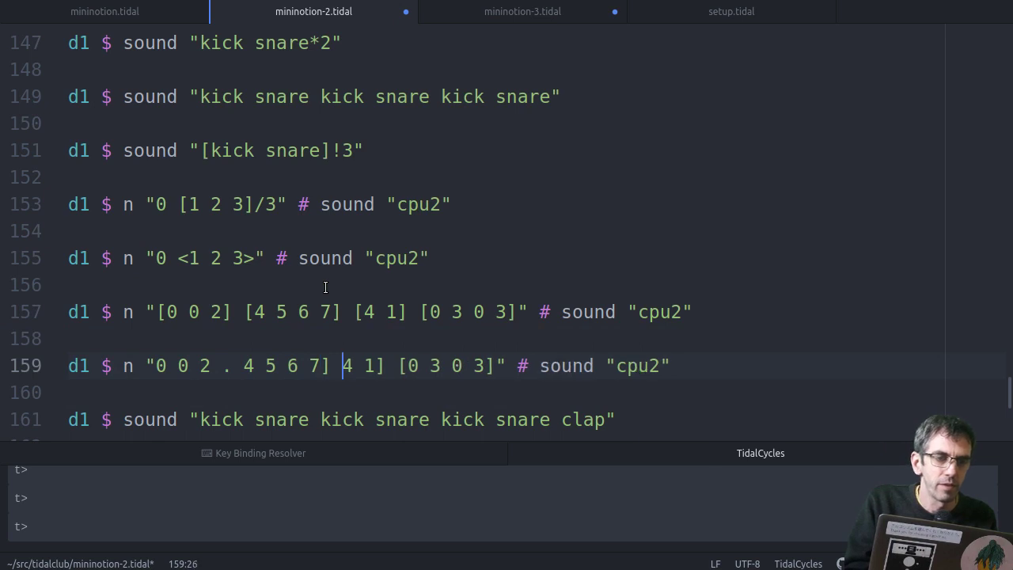
key("Left")
key("BackSpace")
type(".")
key("Right")
key("Right")
key("BackSpace")
type(".")
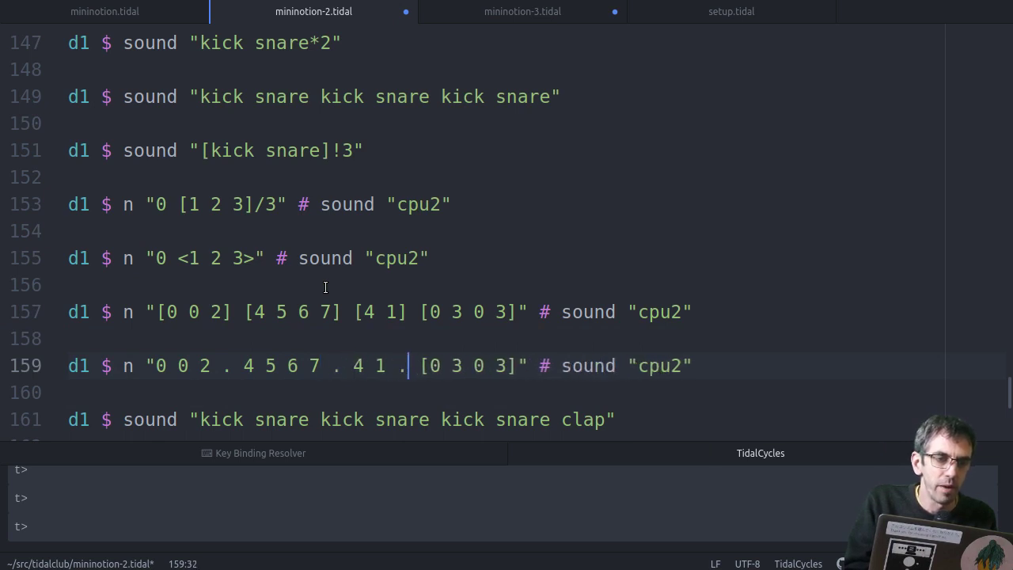
key("BackSpace")
key("Right")
key("Right")
key("Right")
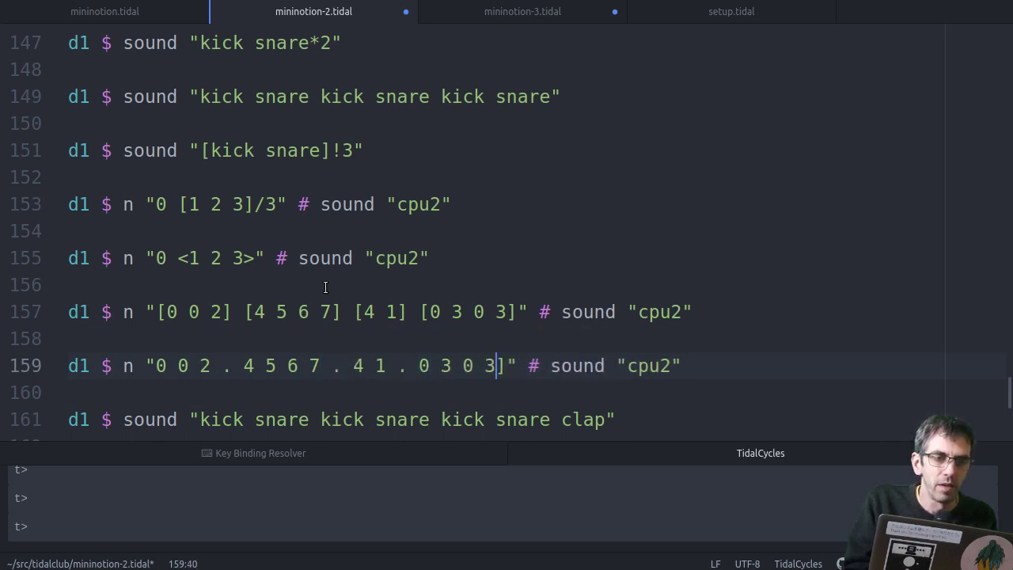
key("BackSpace")
- Play the bracketed cpu2 line and add a blank line below the dotted copy
left_click(222, 364)
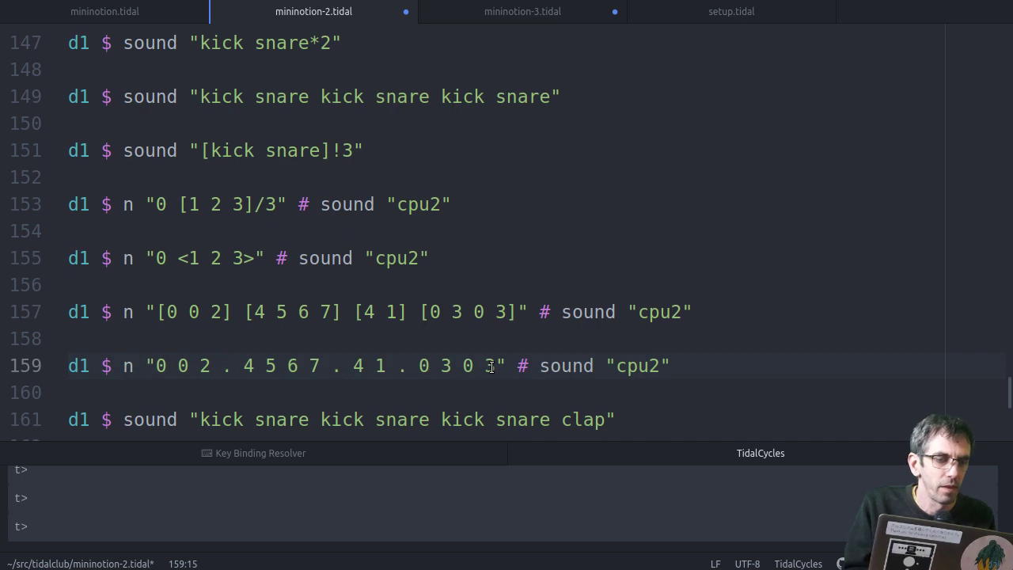
key("Down")
key("Return")
key("Up")
key("Up")
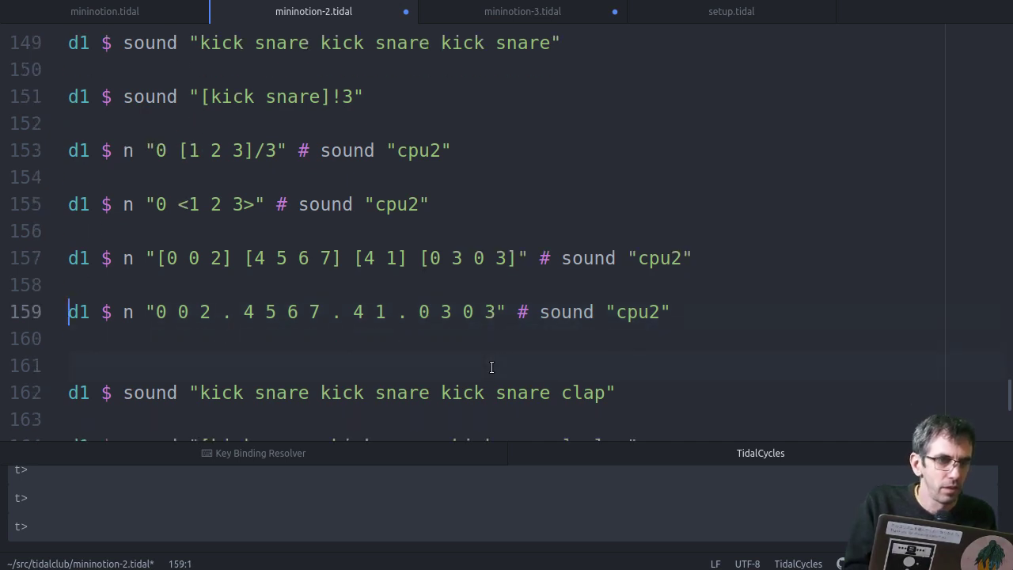
key("Up")
key("Up")
key("ctrl+Return")
key("Down")
key("Down")
key("Down")
- Type hush on a new line, then delete it back to a stray 'h'
key("Return")
type("s")
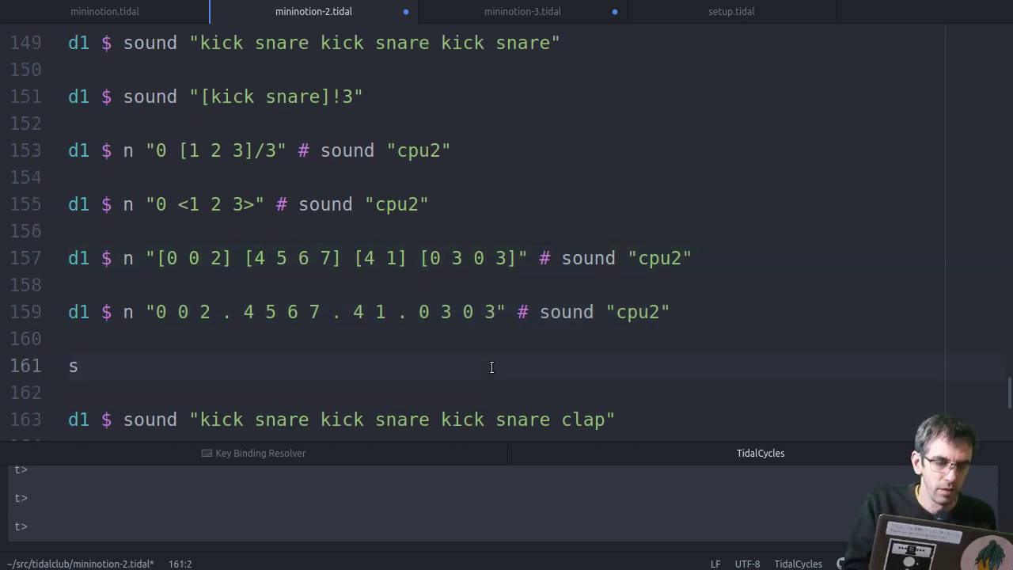
key("BackSpace")
type("hush")
key("BackSpace")
key("BackSpace")
key("BackSpace")
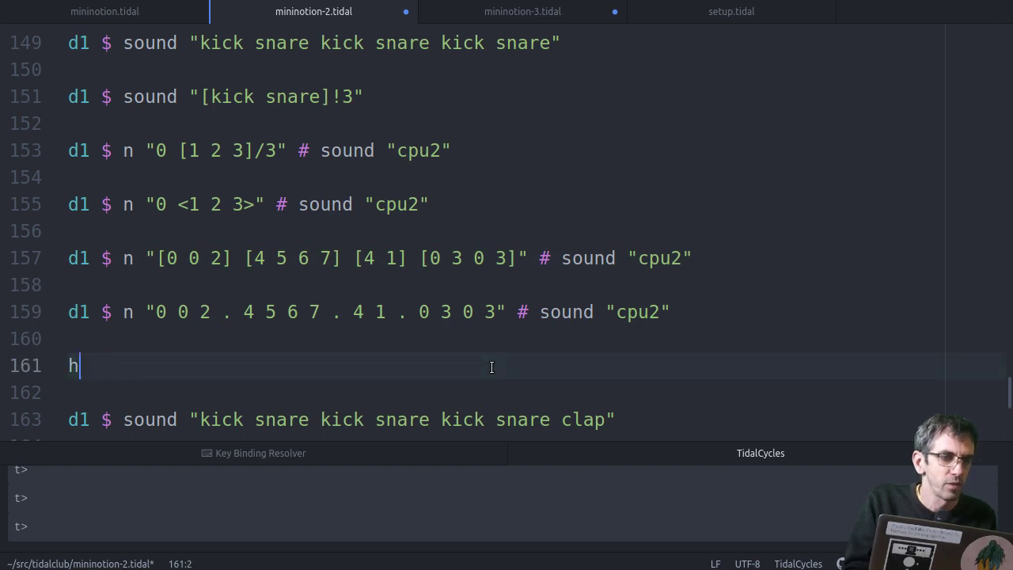
- On line 159, replace the repeated 0 with ! and group [0 3]*2
left_click(289, 311)
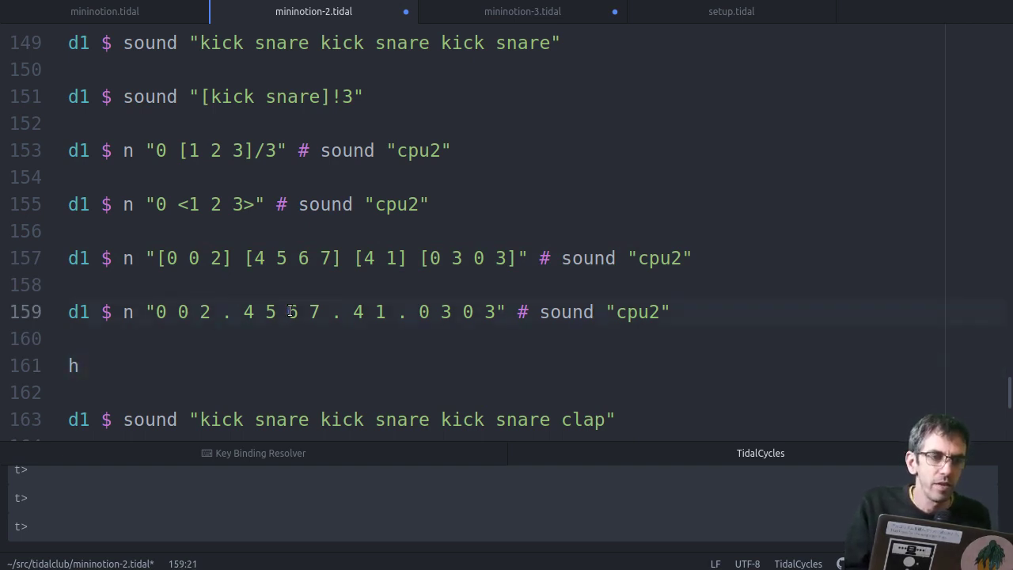
left_click(464, 311)
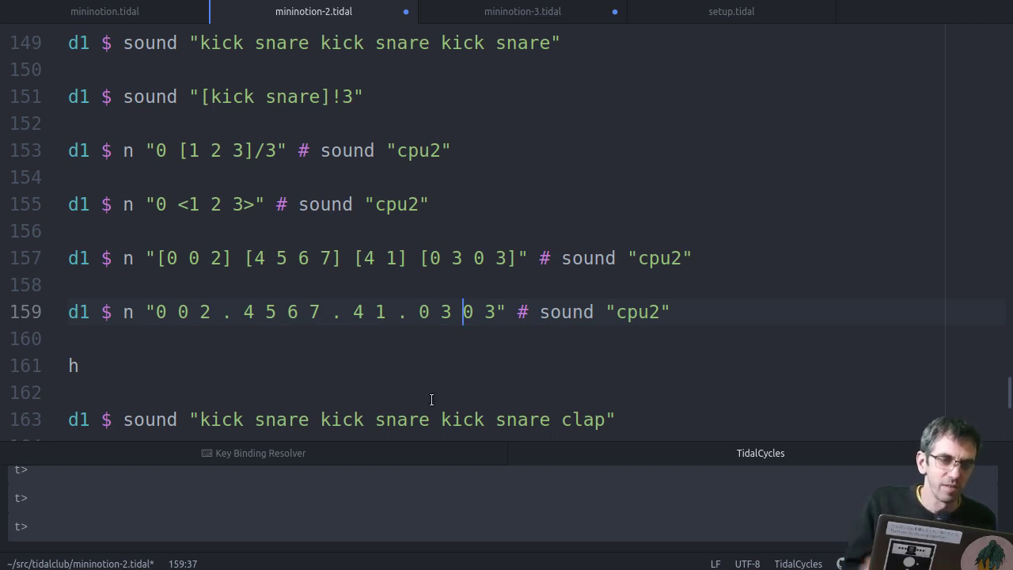
left_click(191, 312)
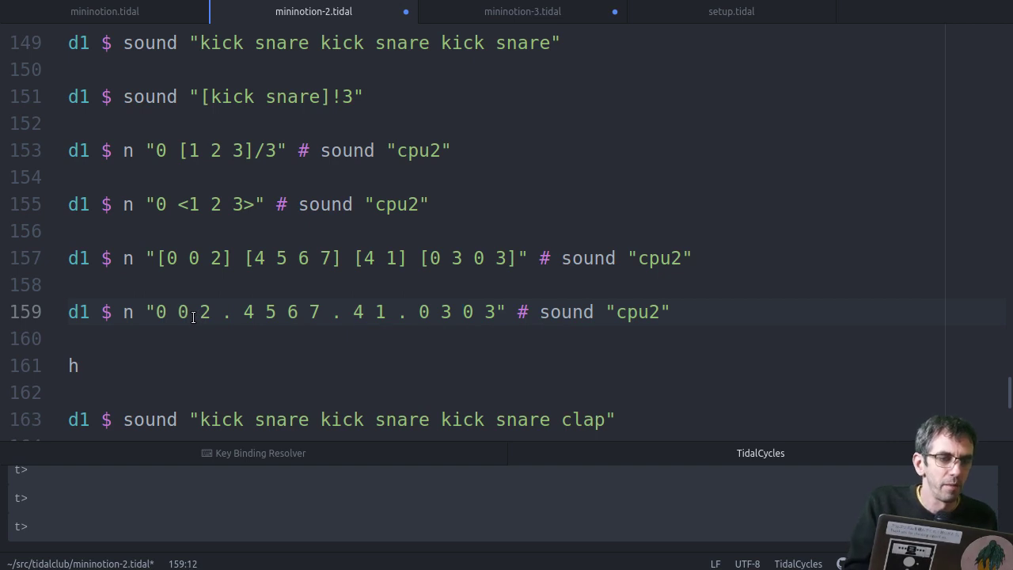
key("BackSpace")
key("BackSpace")
type("!")
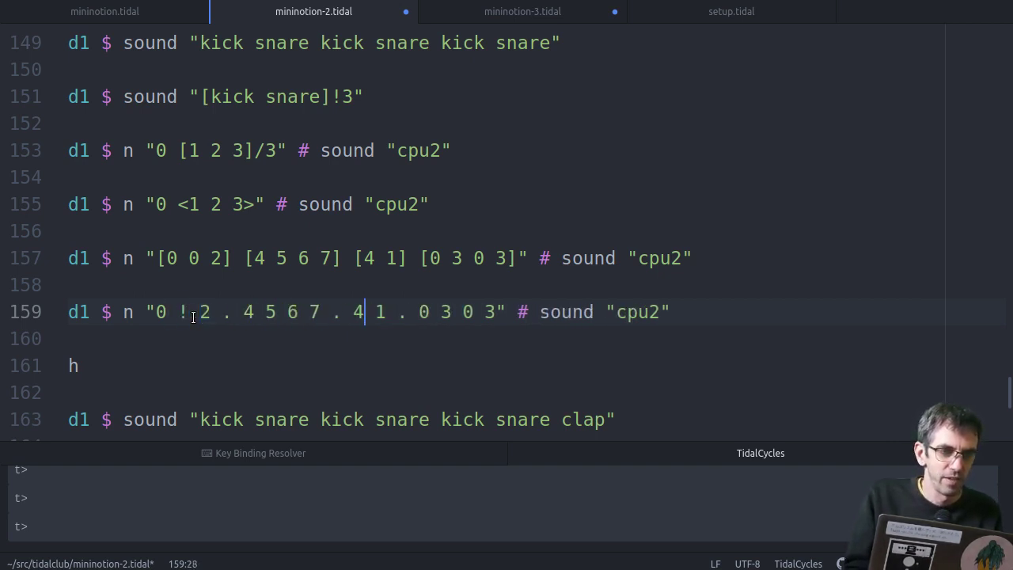
type("[")
key("Right")
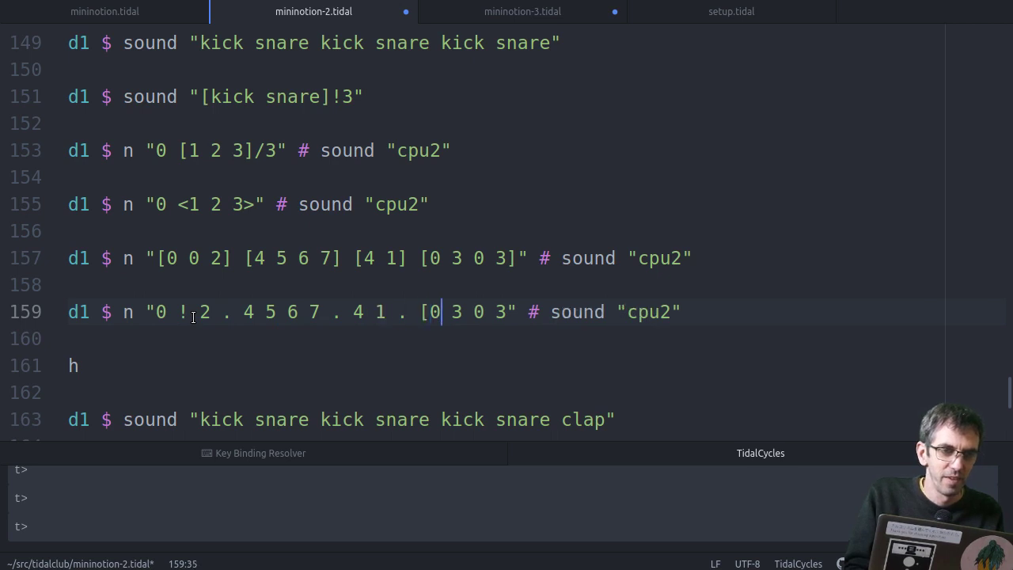
key("Right")
key("Right")
type("]*2")
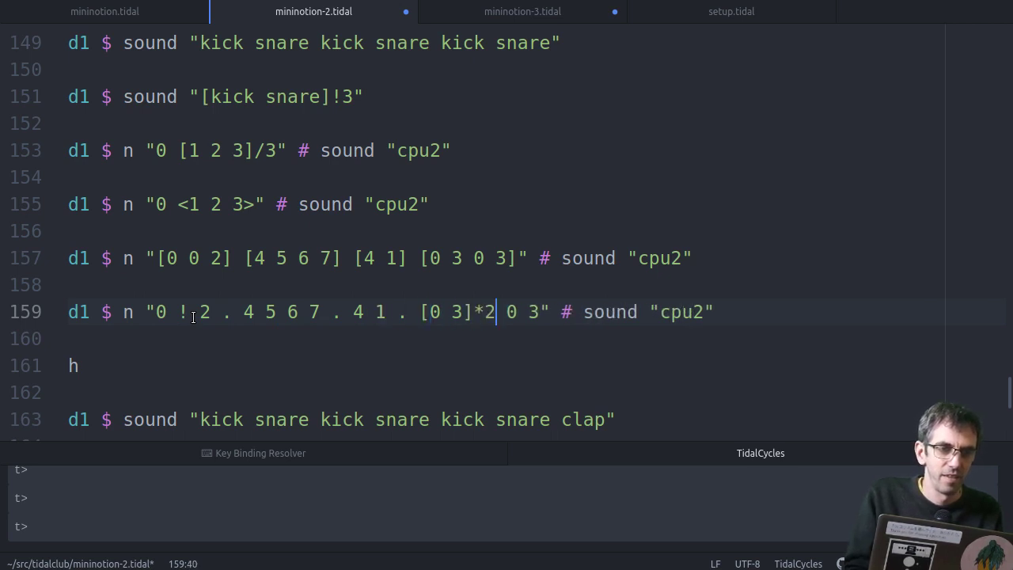
key("Delete")
key("Delete")
key("BackSpace")
key("BackSpace")
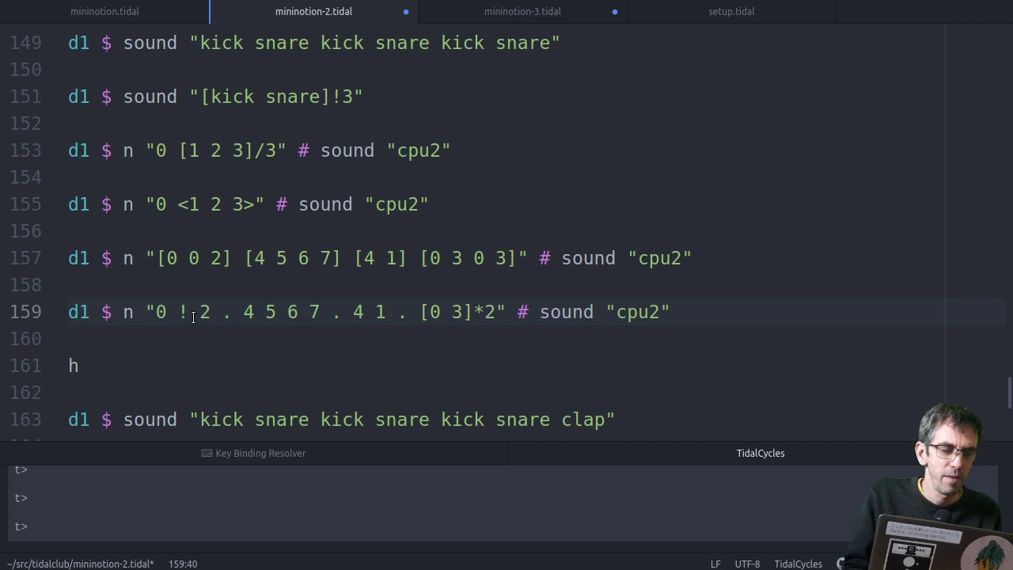
- Change [0 3]*2 to "[0 3] !" and delete the stray h line
key("Up")
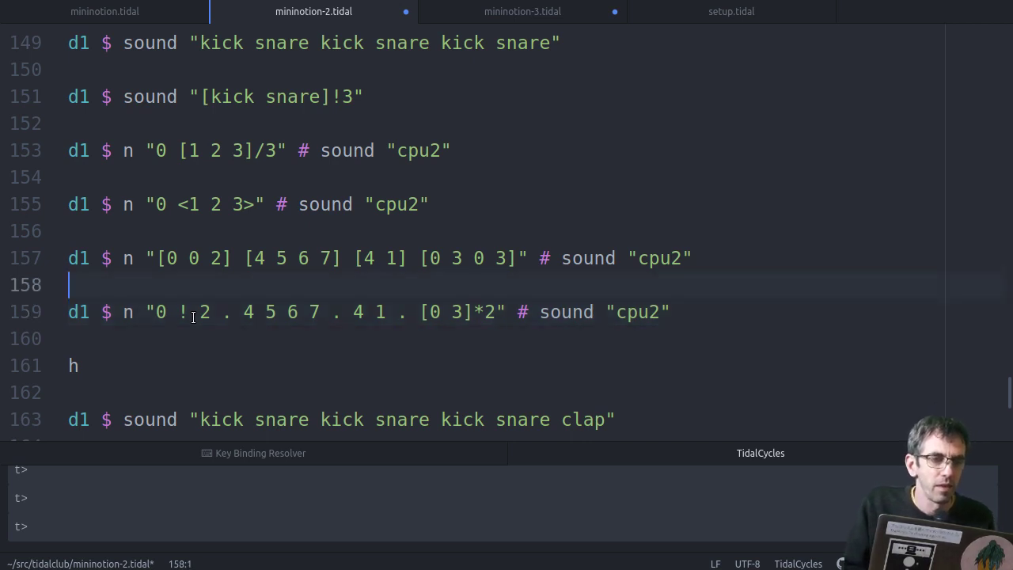
key("Down")
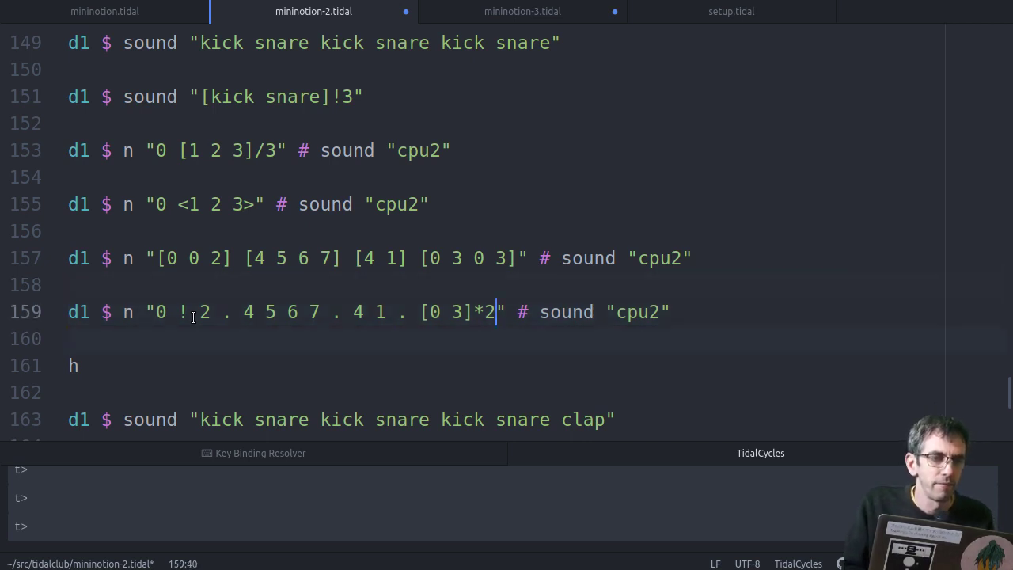
key("BackSpace")
key("BackSpace")
type("!")
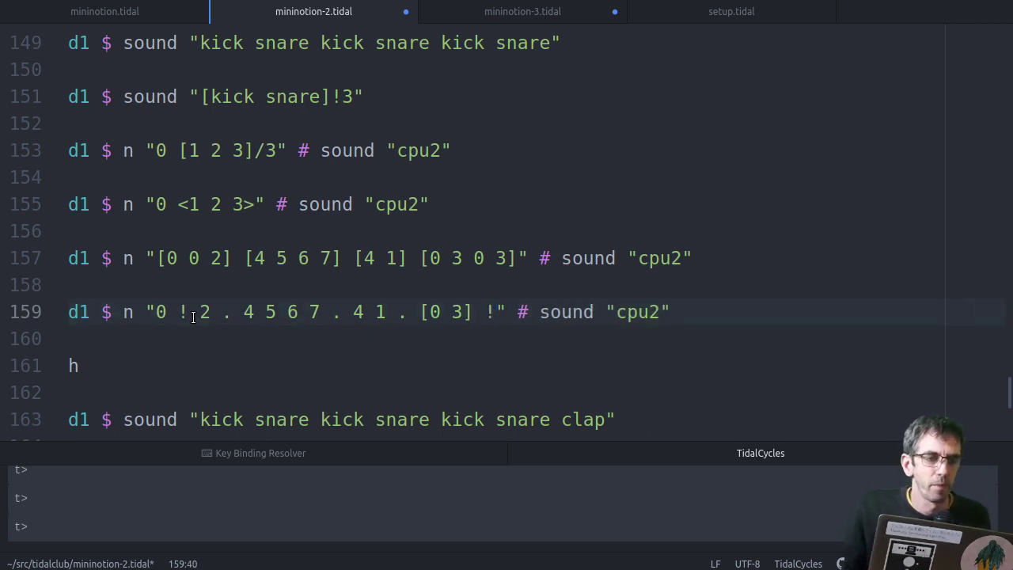
key("Down")
key("Down")
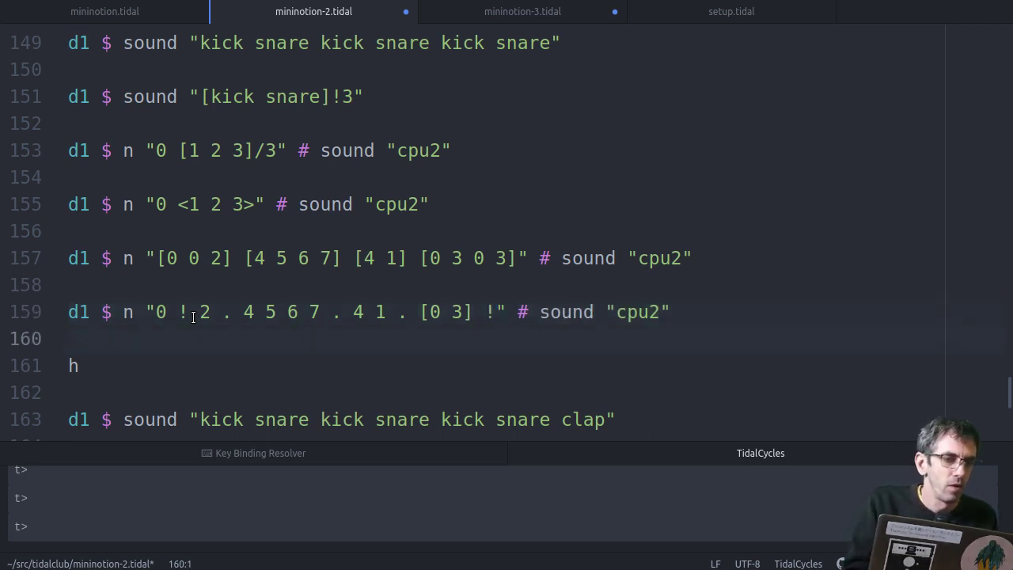
key("Down")
key("BackSpace")
- Type a stray hush line above the kick snare patterns, then clear it
key("Return")
key("Up")
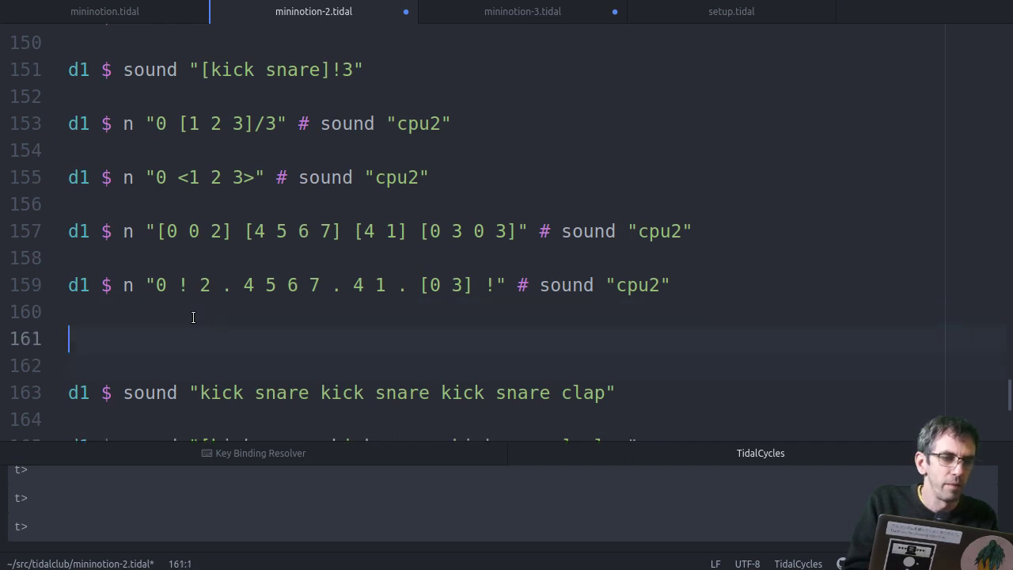
type("hush")
key("BackSpace")
key("BackSpace")
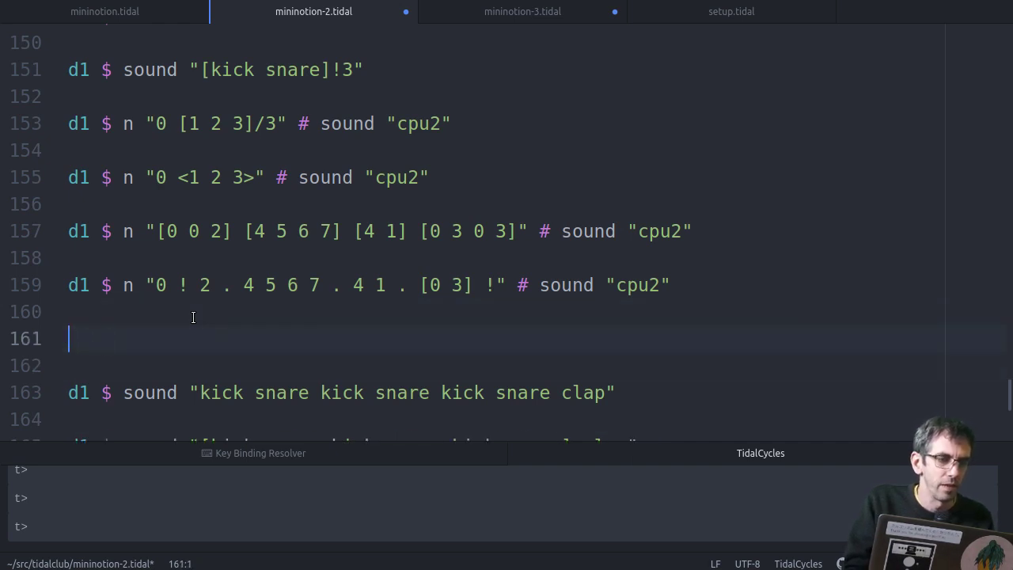
key("Delete")
- Duplicate the kick snare clap line beneath itself, separated by a blank line
key("Down")
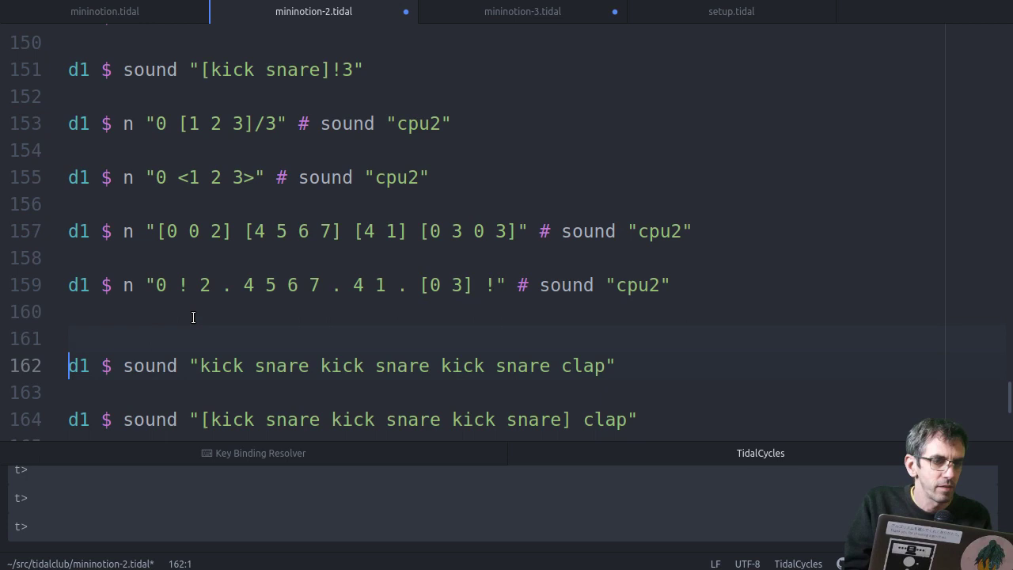
key("shift+Down")
type("d1 $ sound \"kick snare kick snare kick snare clap\"")
key("Up")
key("Return")
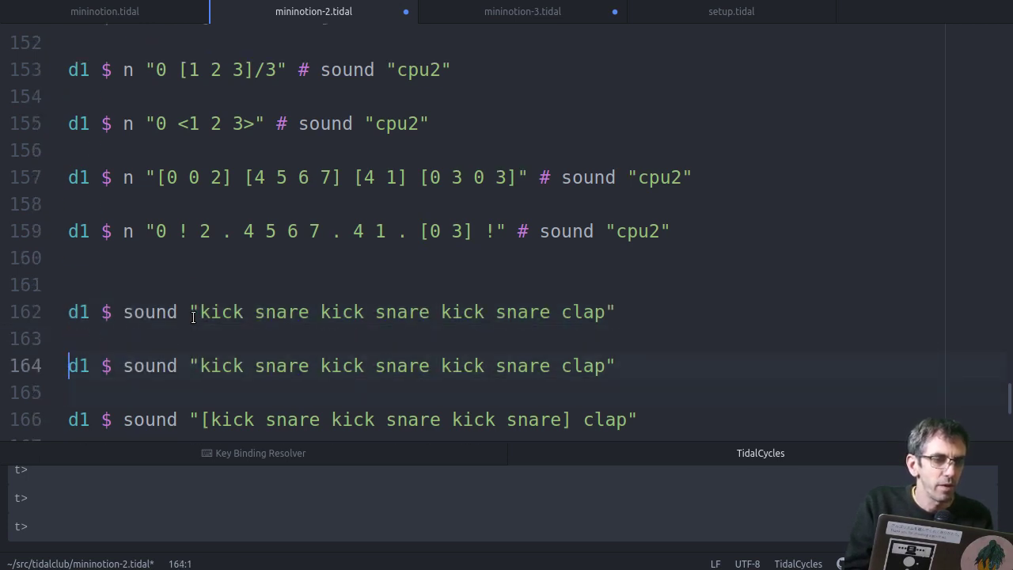
- Shorten the copy to '[kick snare]!3 clap' by deleting the leftover kick snare repeats
key("Right")
key("Right")
key("Right")
key("Right")
key("Right")
key("Right")
key("Right")
key("Right")
key("Right")
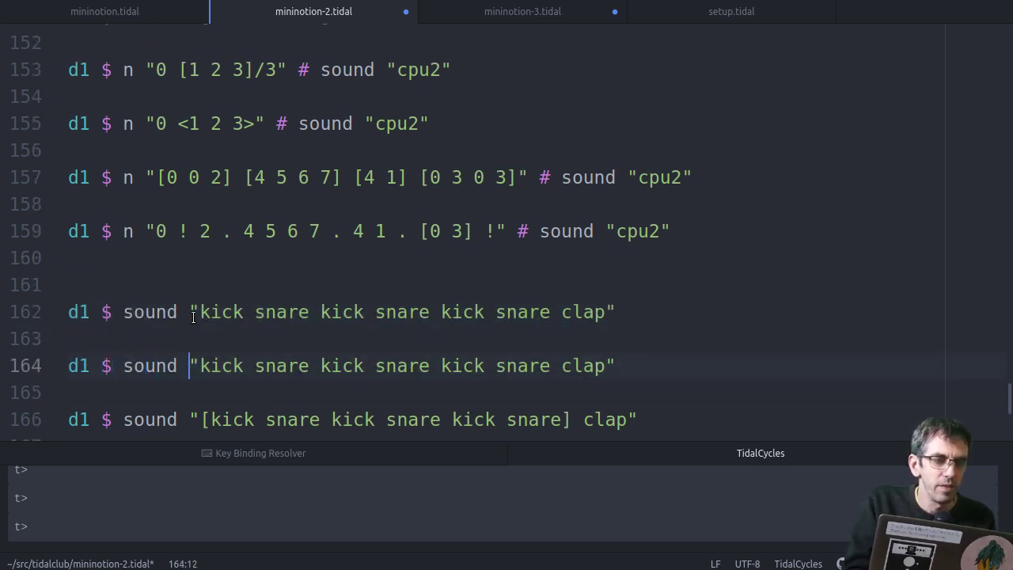
key("Right")
type("[")
type("]")
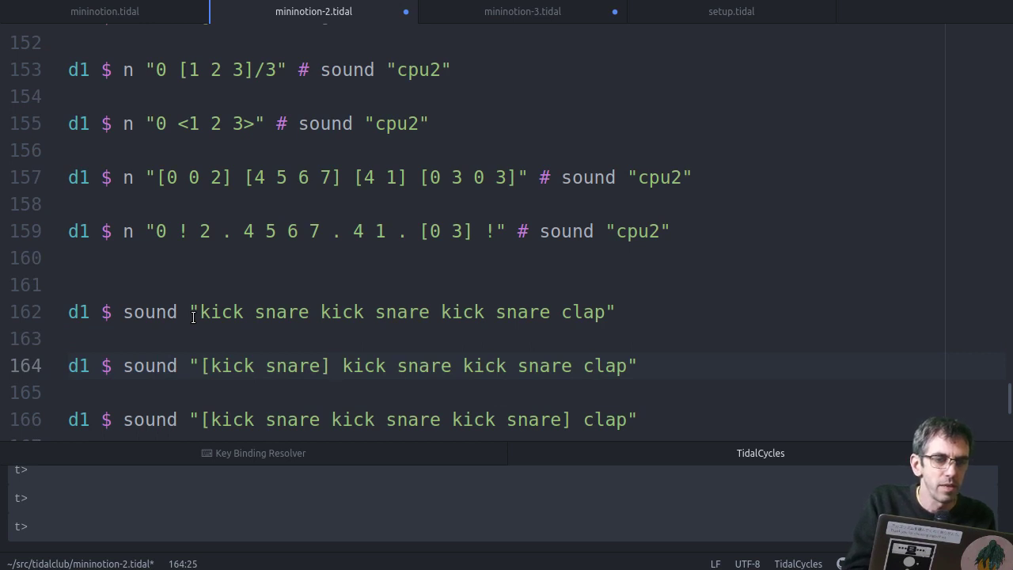
type("!3")
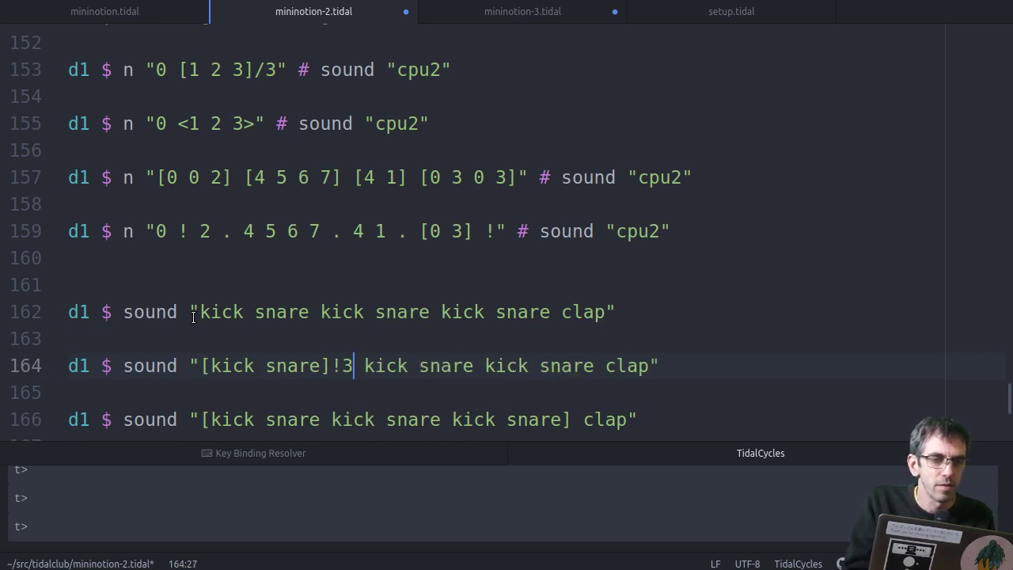
key("ctrl+shift+Right")
key("ctrl+shift+Right")
key("ctrl+shift+Right")
key("ctrl+shift+Right")
key("ctrl+shift+Left")
key("ctrl+shift+Left")
key("ctrl+shift+Right")
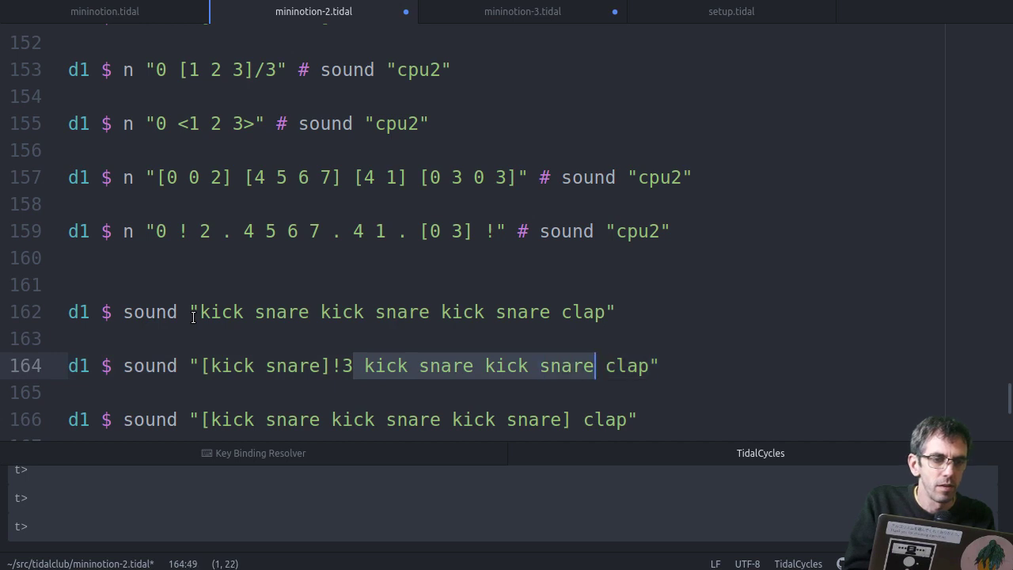
key("BackSpace")
- Compare against the original line, then type and erase hush between the patterns
key("Up")
key("Up")
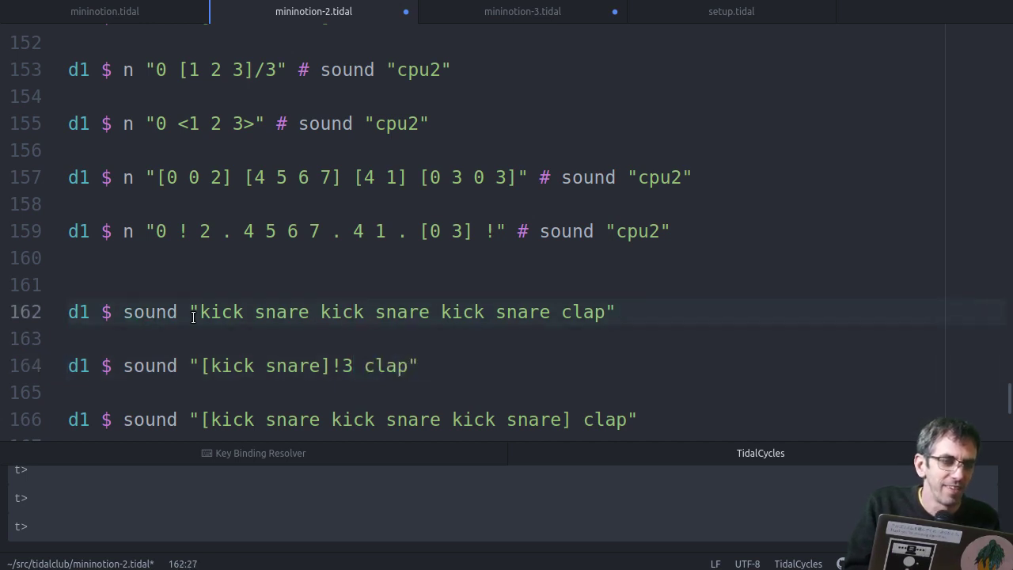
key("Down")
key("Down")
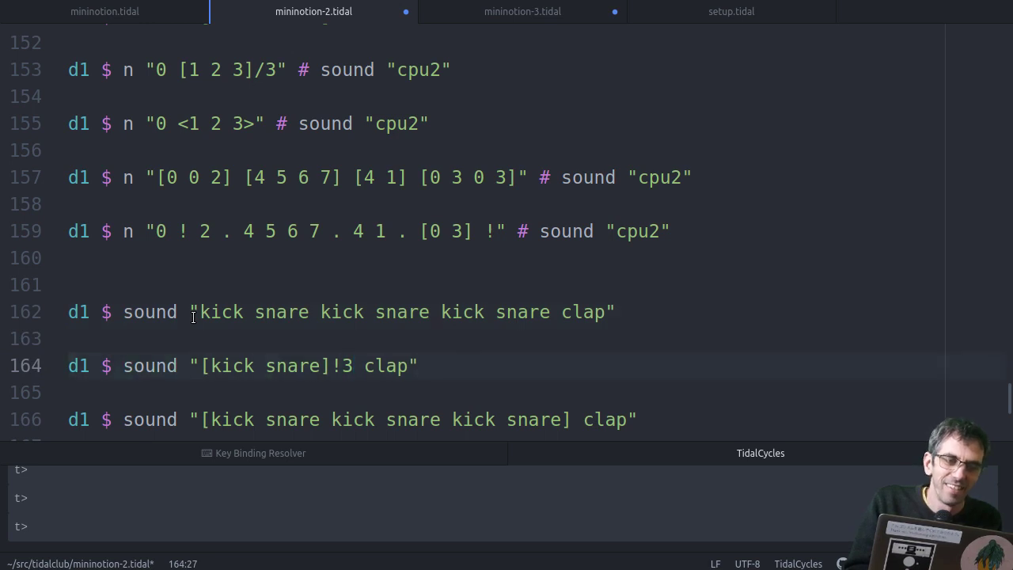
key("Down")
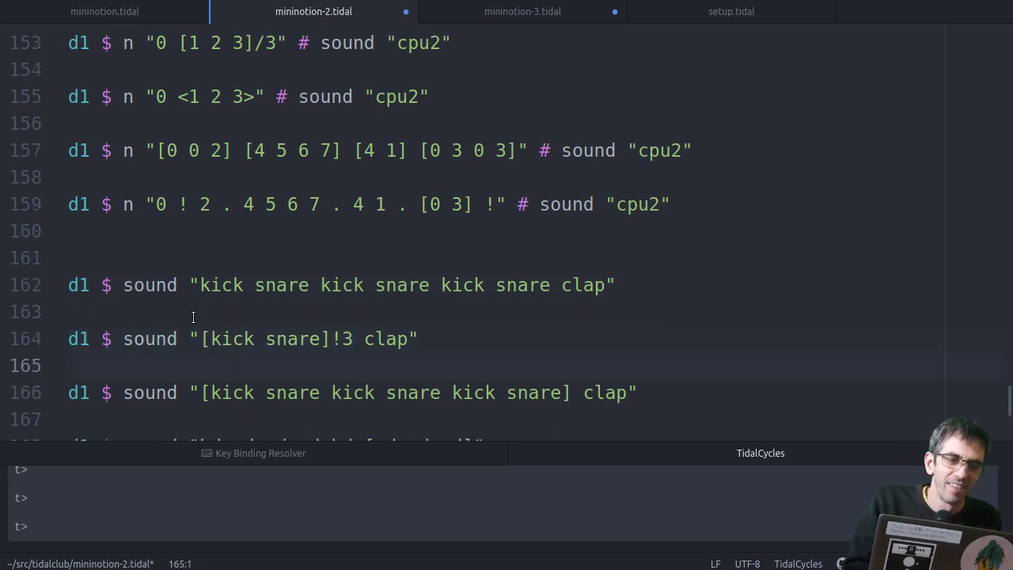
key("Up")
key("Up")
type("hush")
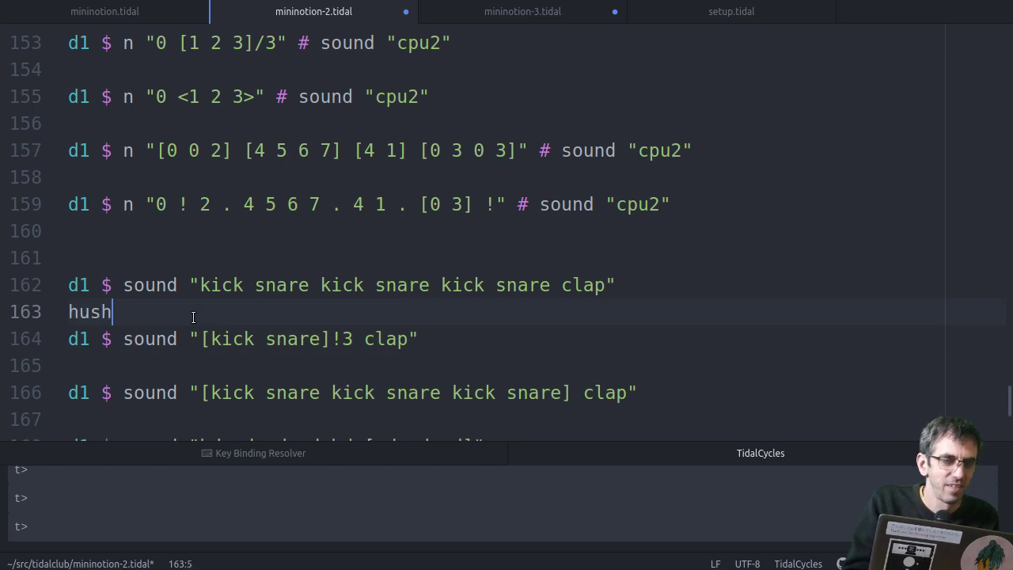
key("BackSpace")
key("BackSpace")
key("BackSpace")
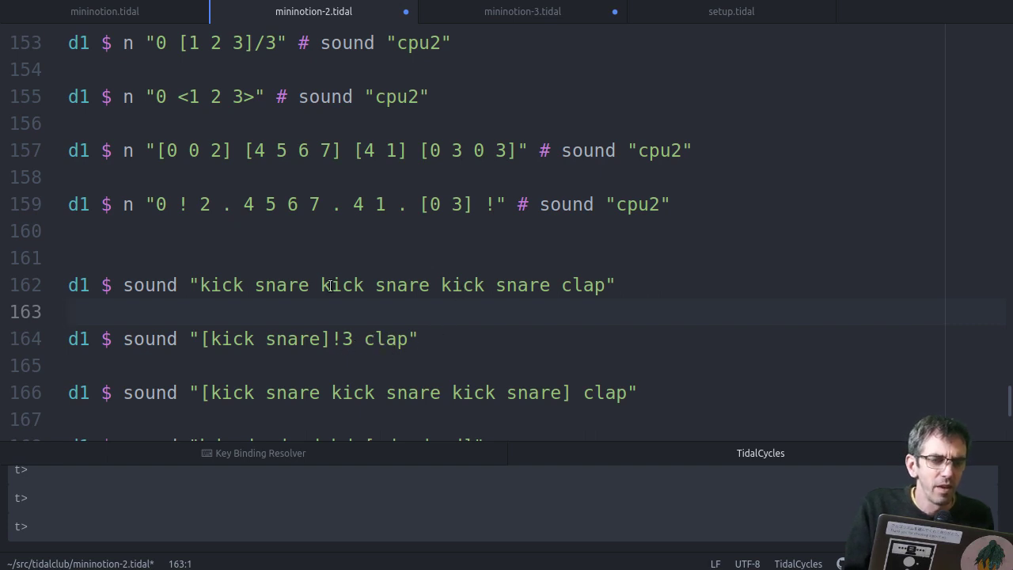
left_click(208, 287)
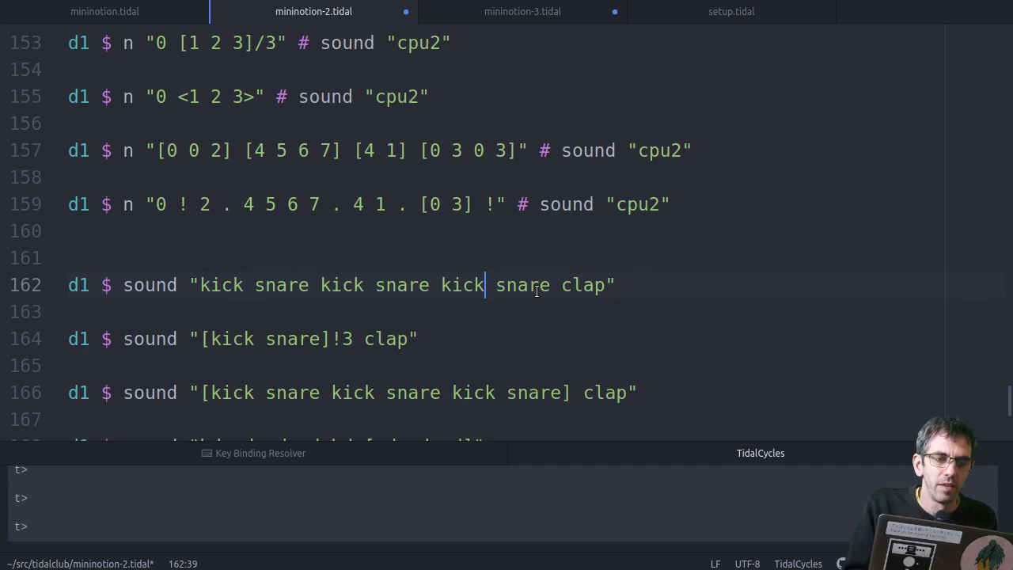
left_click(595, 290)
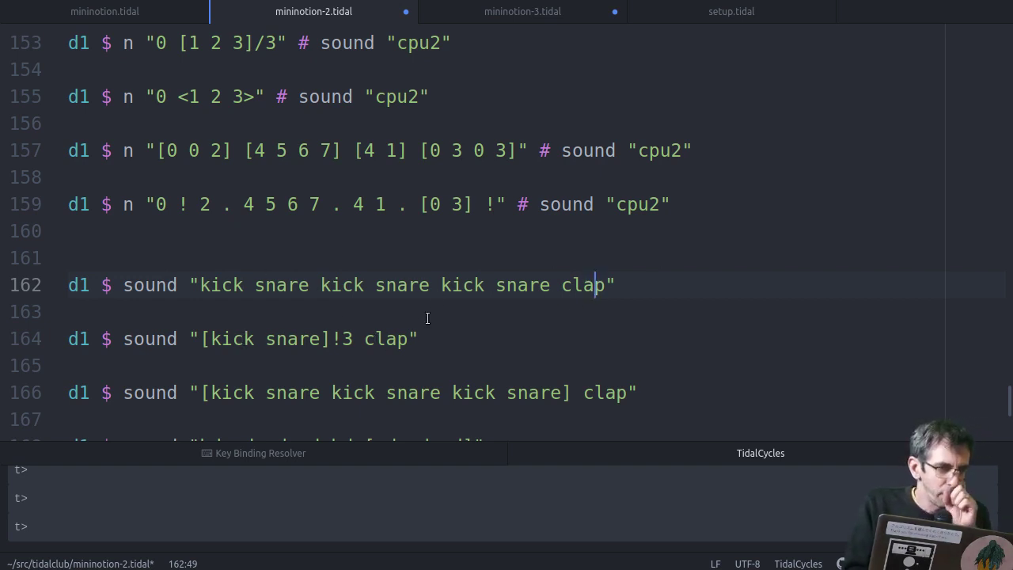
left_click(366, 339)
left_click_drag(369, 339, 405, 338)
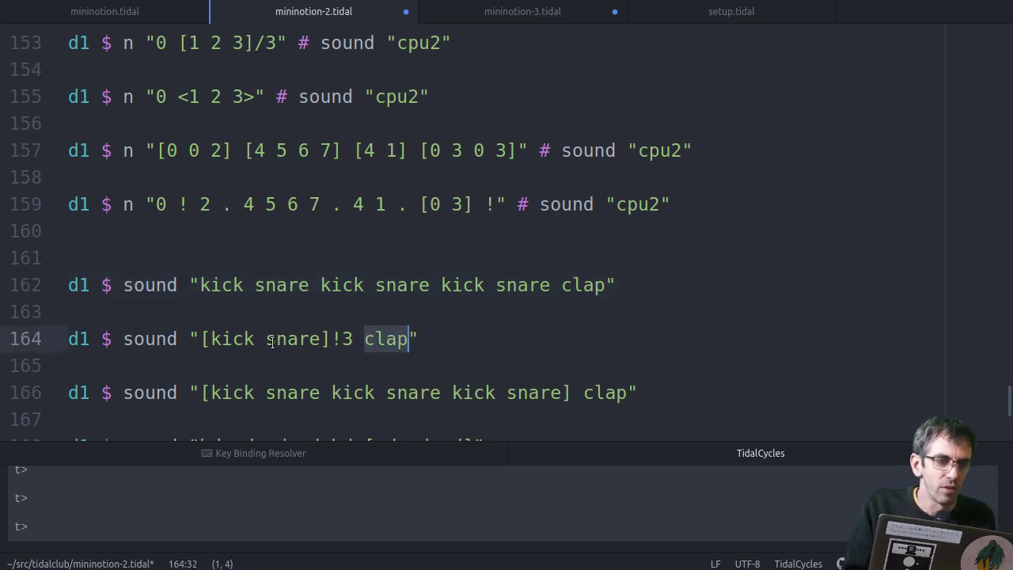
left_click_drag(275, 338, 320, 339)
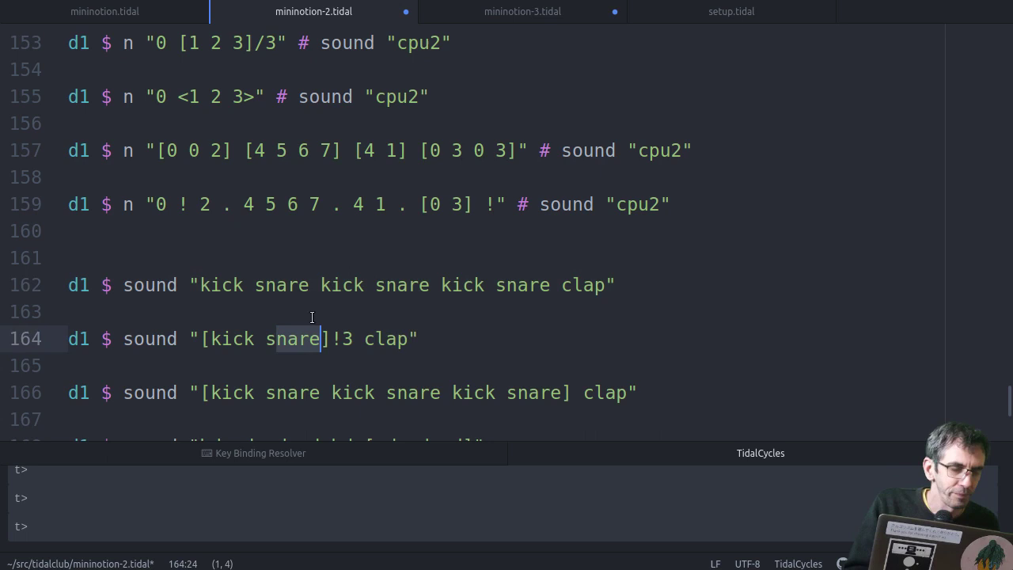
left_click_drag(199, 340, 332, 335)
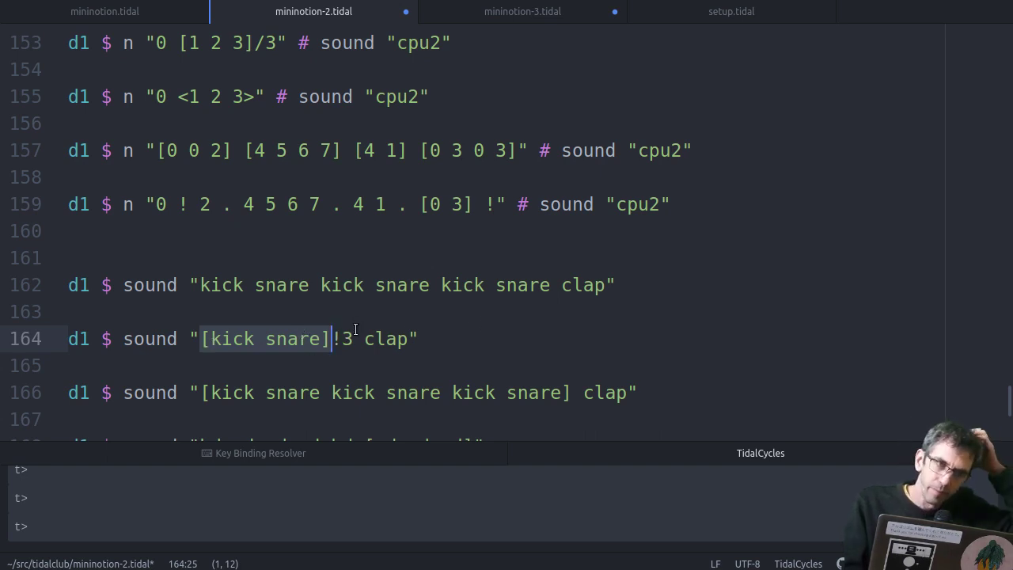
left_click(411, 339)
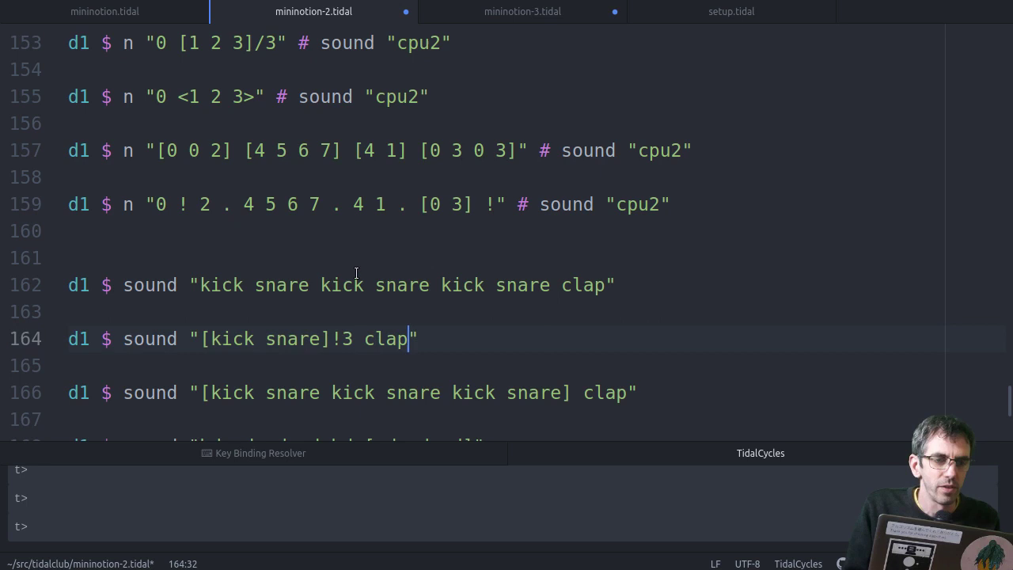
- Append '@0.5' to the clap on line 164 and highlight the new length value
scroll(367, 273, "up", 2)
scroll(367, 273, "up", 3)
scroll(367, 273, "up", 3)
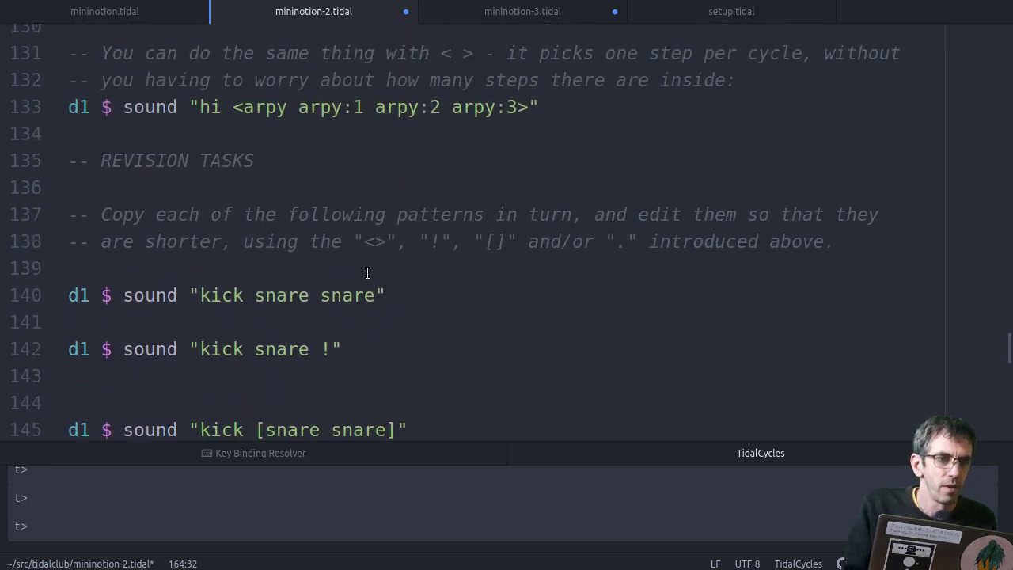
scroll(367, 273, "down", 5)
scroll(368, 273, "down", 1)
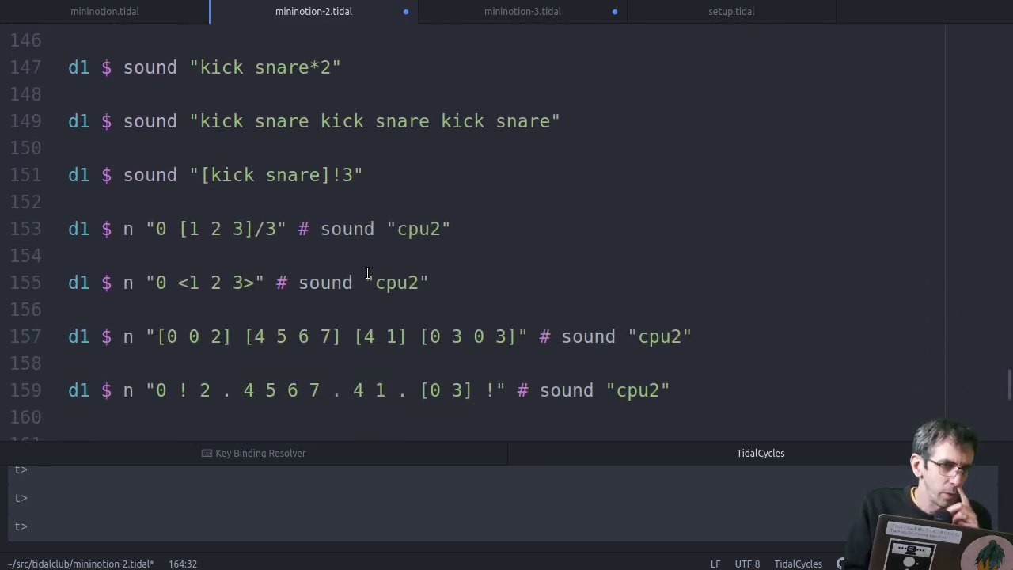
scroll(367, 273, "down", 1)
scroll(367, 273, "down", 1)
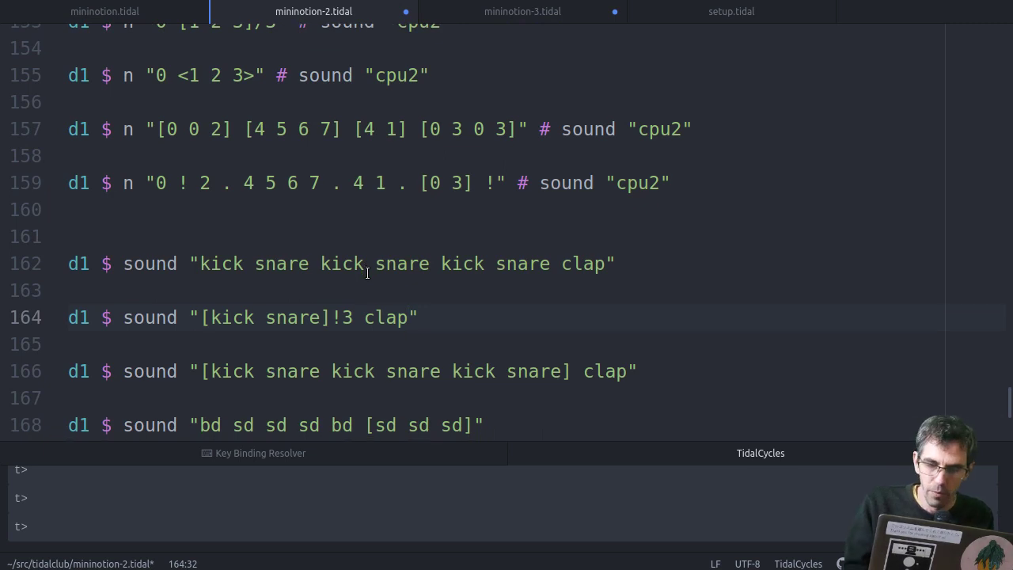
type("@0.5")
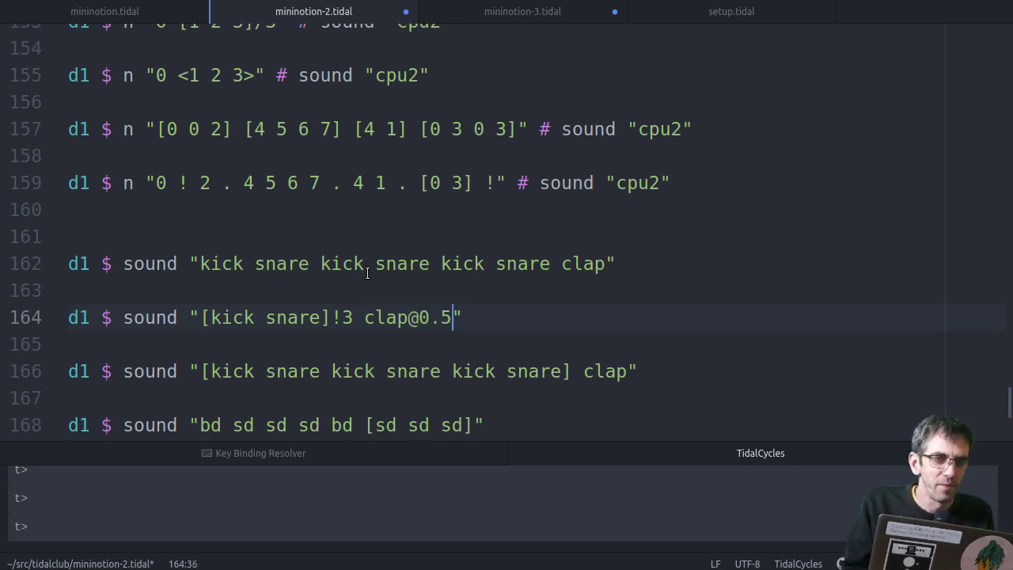
left_click_drag(408, 316, 455, 314)
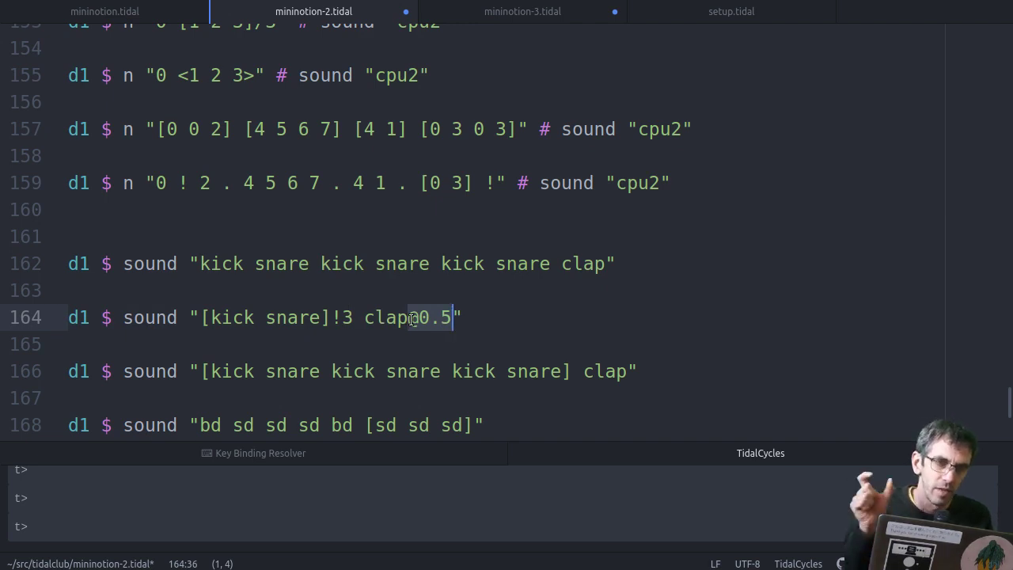
left_click_drag(418, 317, 453, 315)
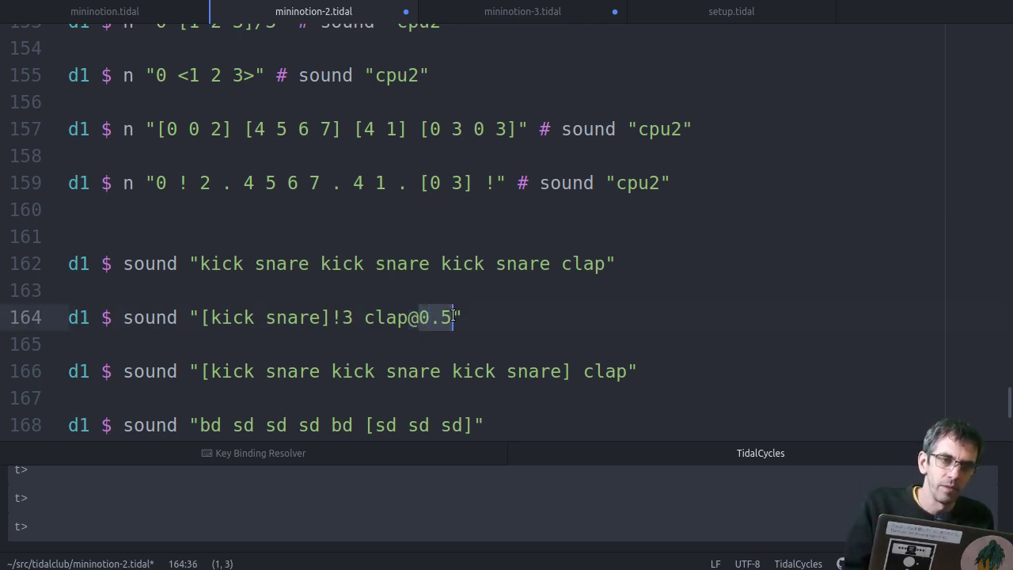
left_click(360, 316)
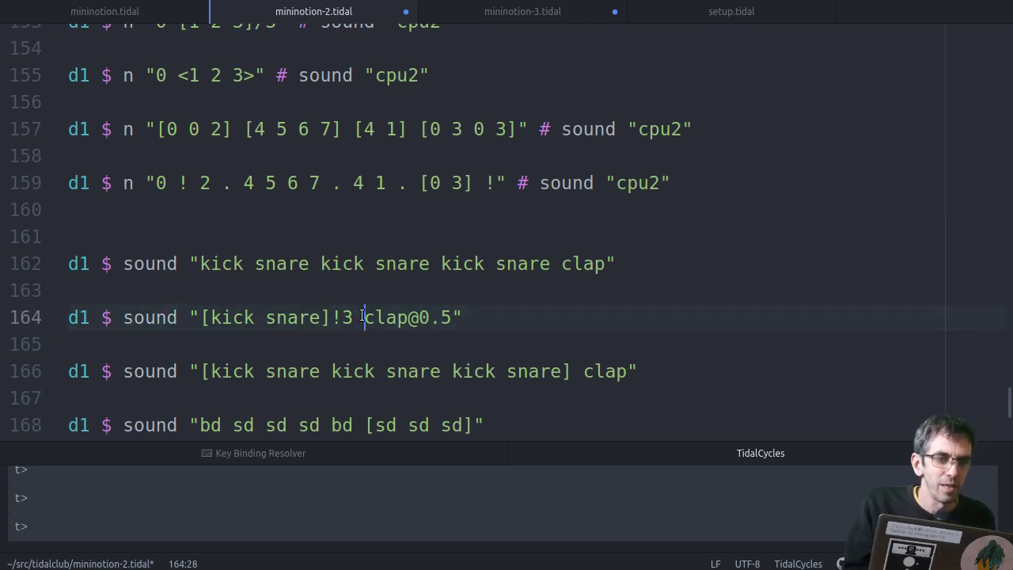
- Evaluate hush on a new line to silence playback, then delete it
key("Down")
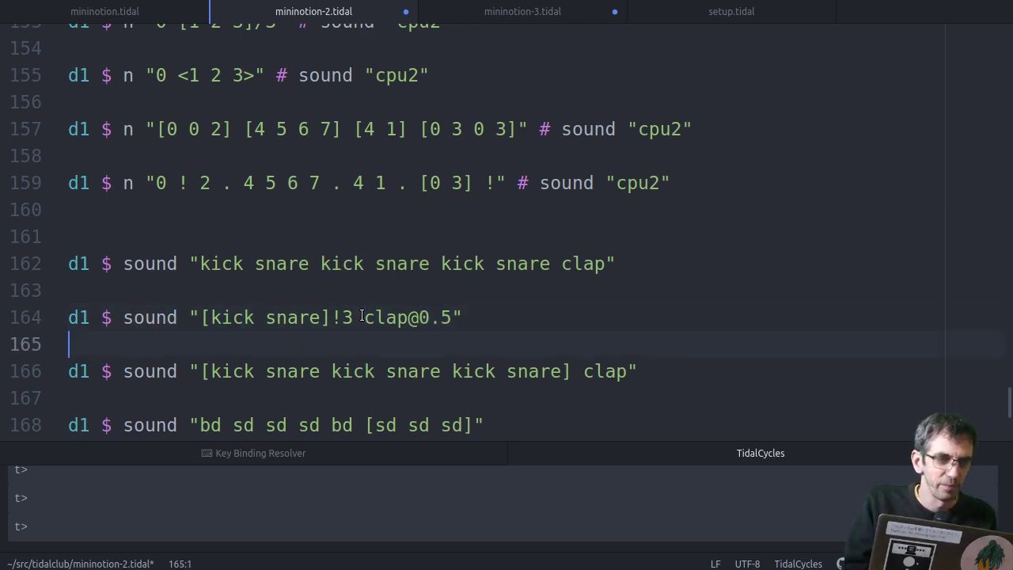
key("Return")
key("Return")
key("Up")
type("hush")
key("ctrl+Return")
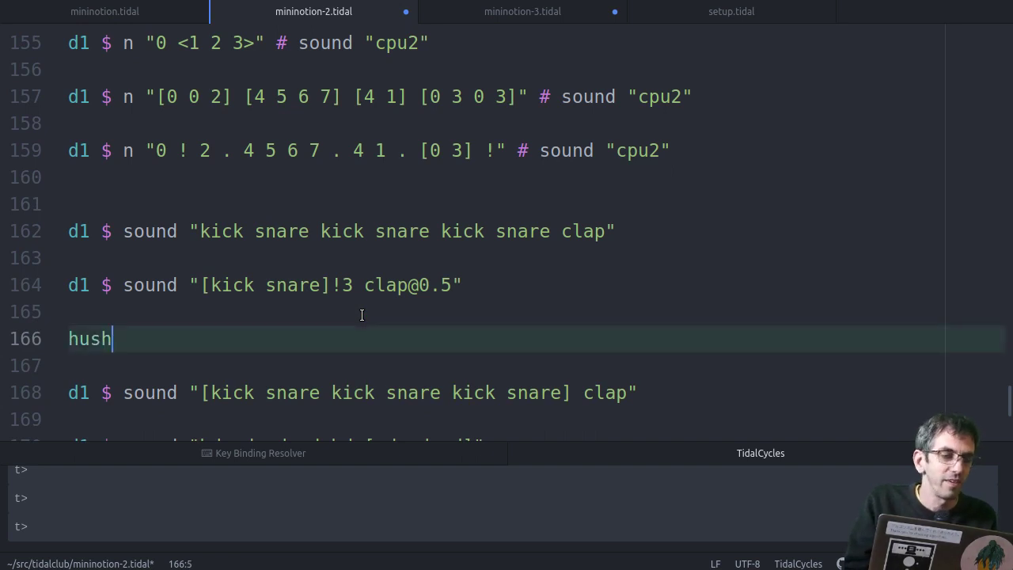
key("BackSpace")
key("BackSpace")
key("BackSpace")
key("BackSpace")
key("BackSpace")
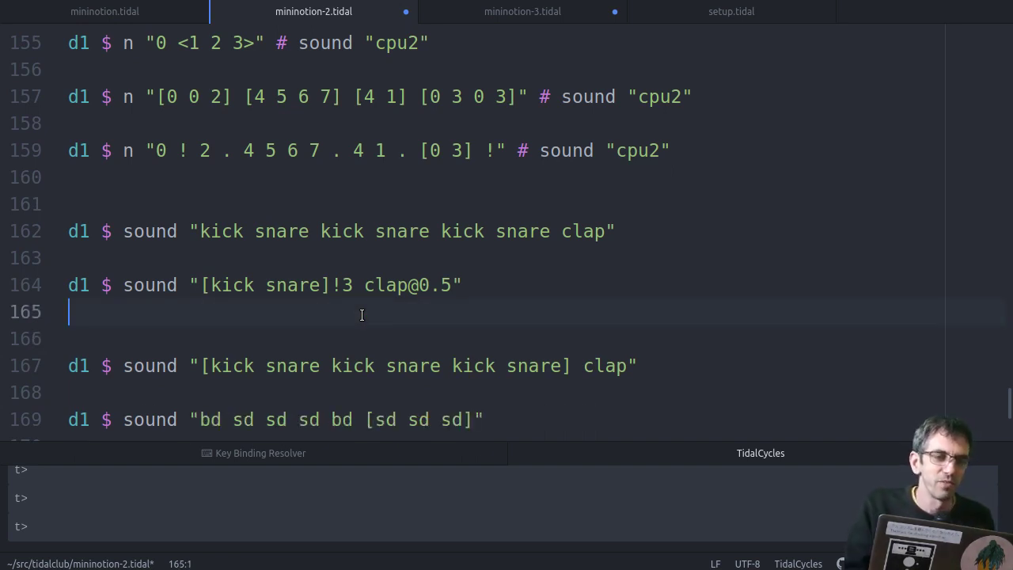
key("BackSpace")
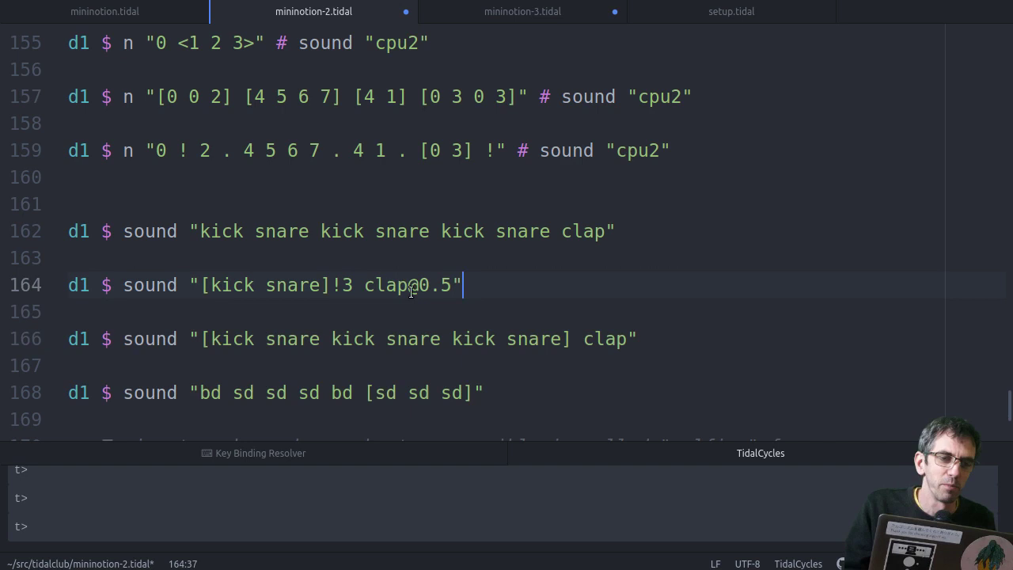
left_click_drag(408, 286, 423, 291)
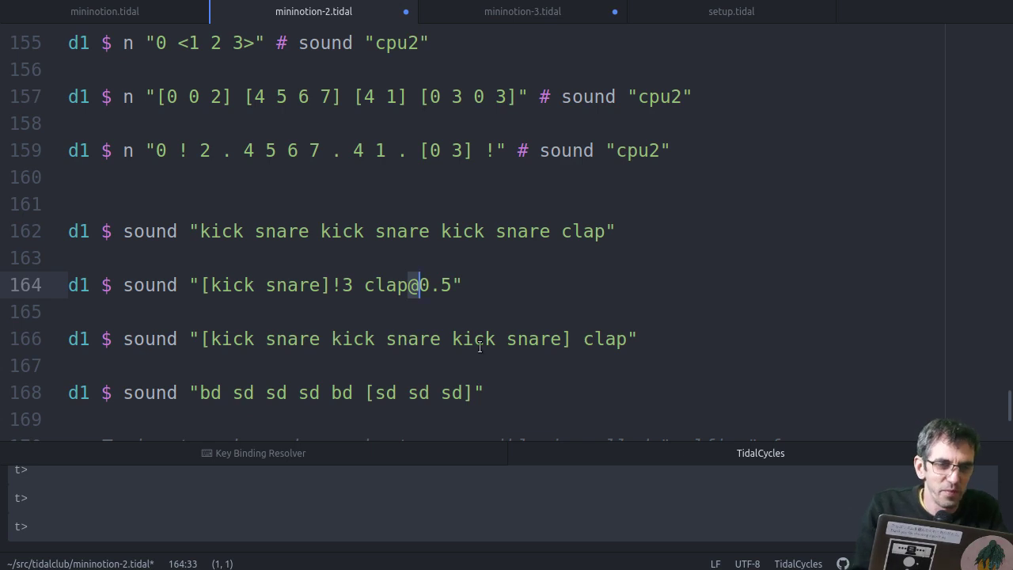
- Duplicate the six-step kick snare clap line 166 below itself
left_click(256, 339)
key("Home")
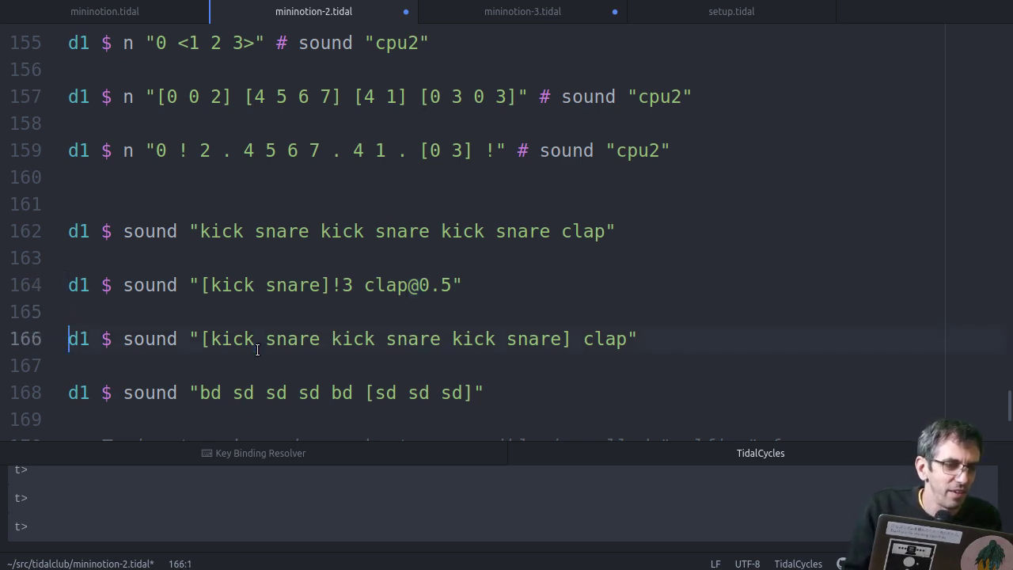
key("shift+Down")
key("ctrl+c")
key("ctrl+v")
key("Return")
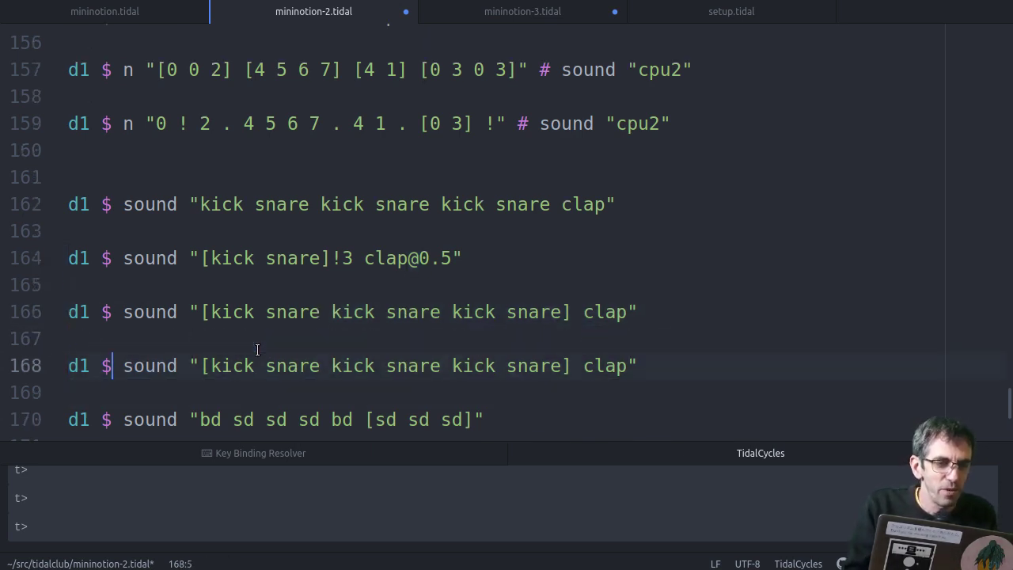
- Edit the copy to read '[kick snare]*3 clap', removing the repeated pairs
key("ctrl+Right")
key("ctrl+Right")
key("ctrl+Right")
key("ctrl+Right")
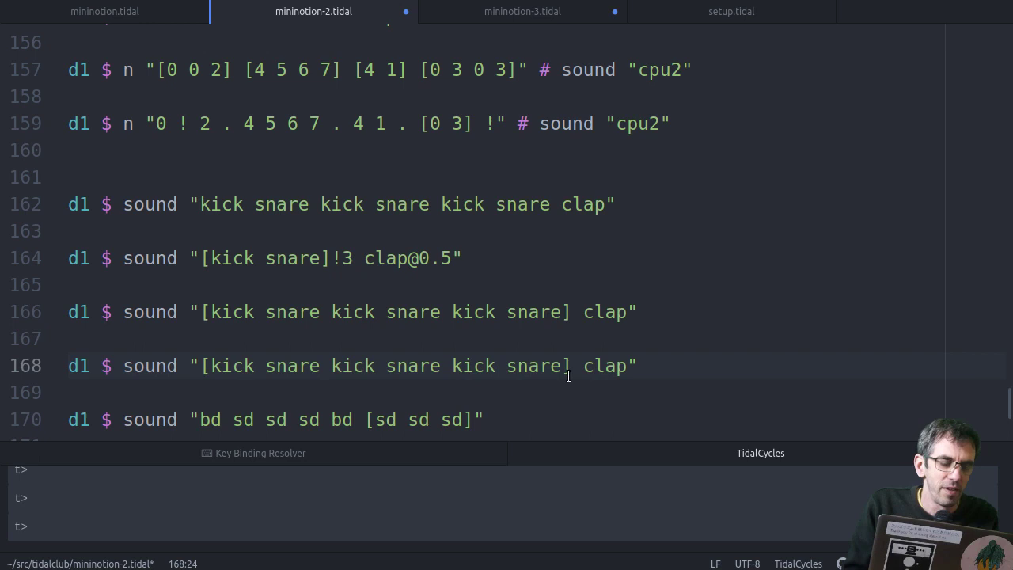
type("]")
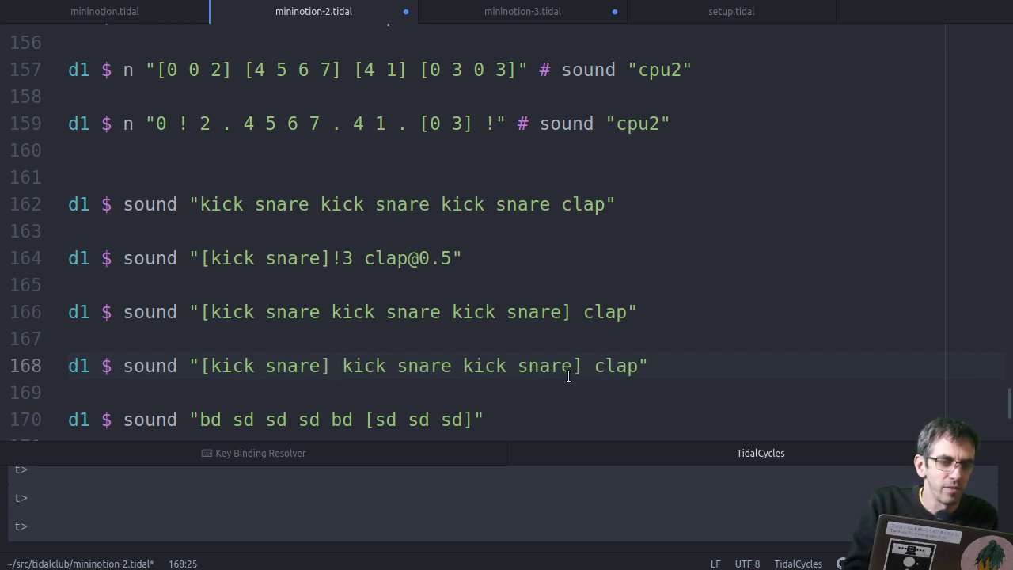
type("*3")
key("shift+Right")
key("shift+Right")
key("shift+Right")
key("shift+Right")
key("shift+Right")
key("shift+Right")
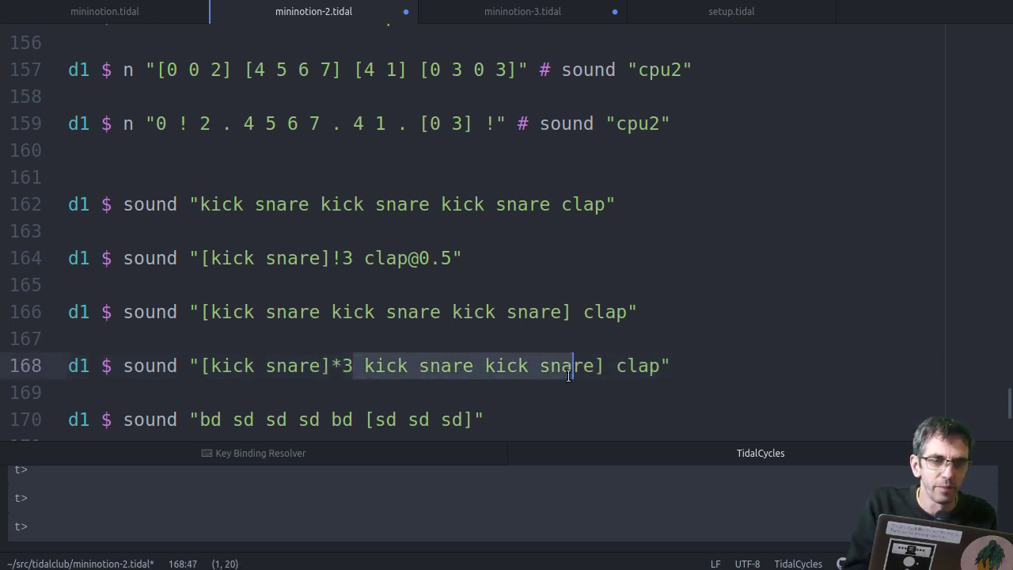
key("shift+Right")
key("shift+Right")
key("shift+Right")
key("BackSpace")
key("BackSpace")
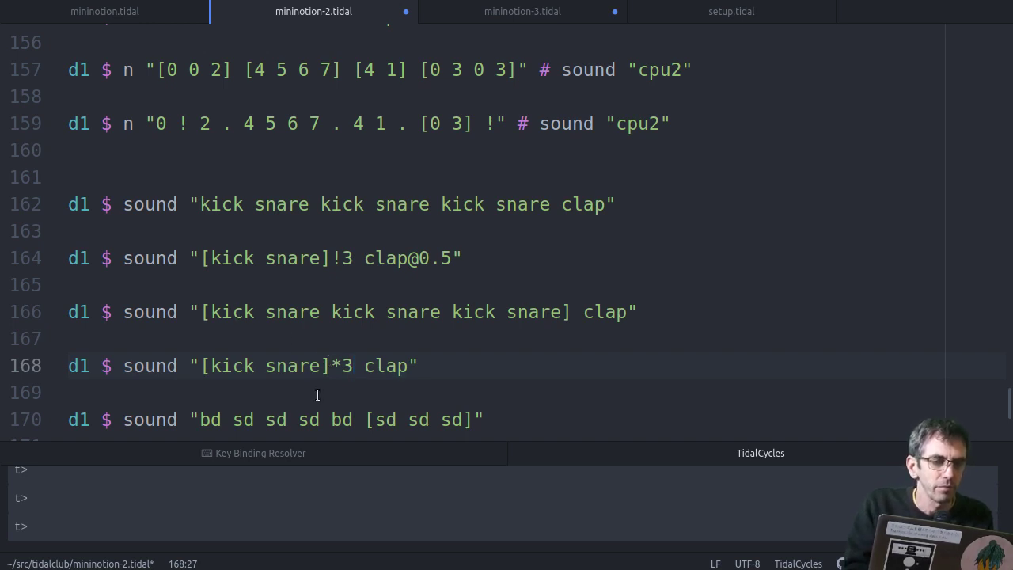
- Type and erase a hush line, then remove the leftover blank line
key("Up")
key("Up")
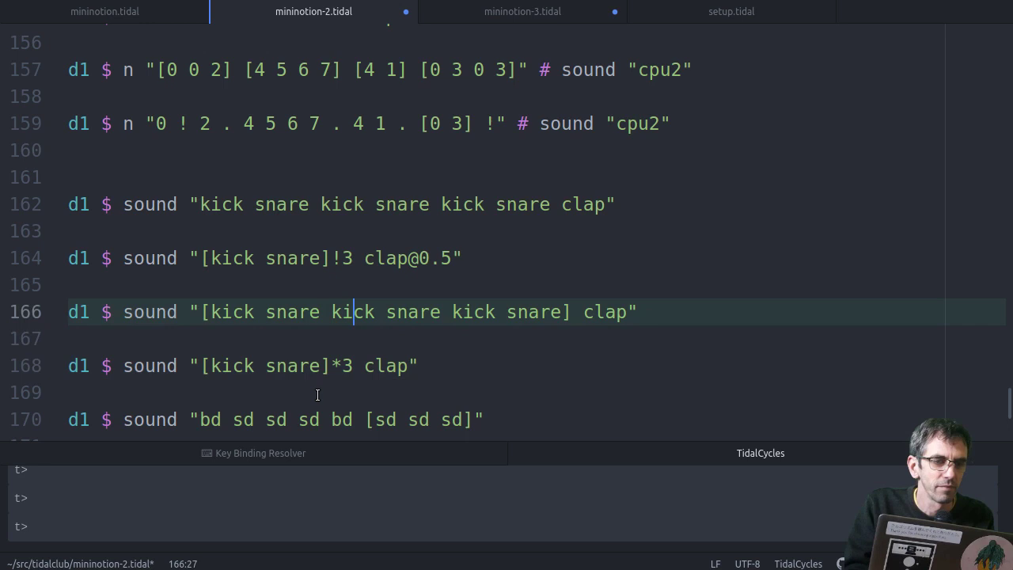
key("Down")
key("Down")
key("Down")
key("Return")
key("Return")
key("Up")
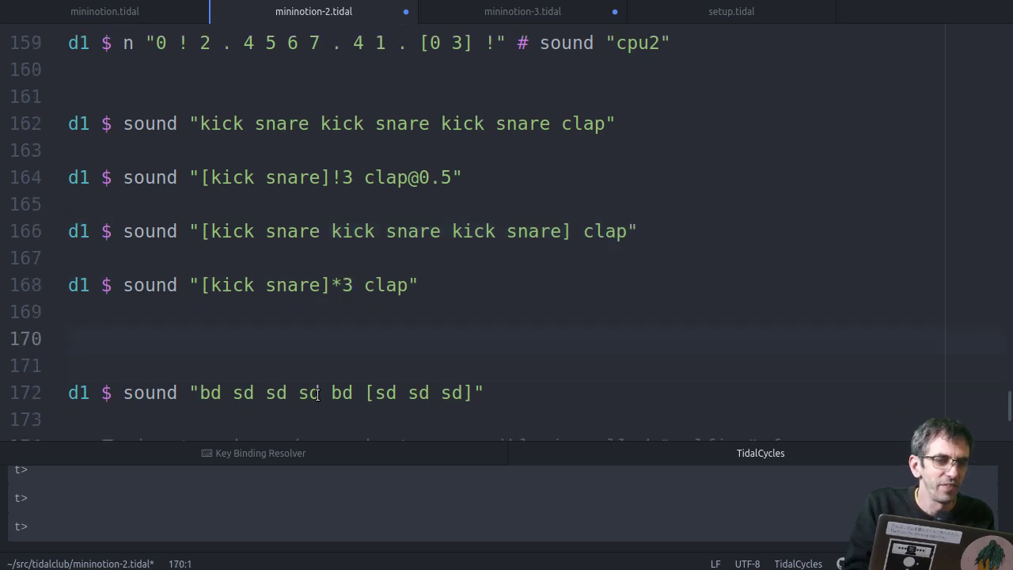
type("hush")
key("BackSpace")
key("BackSpace")
key("BackSpace")
key("BackSpace")
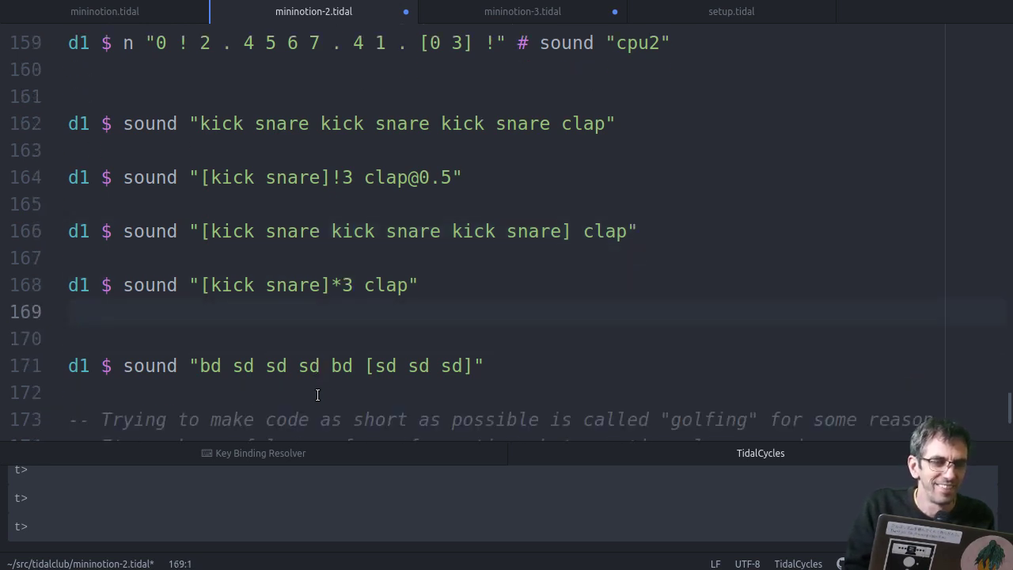
key("Down")
key("Down")
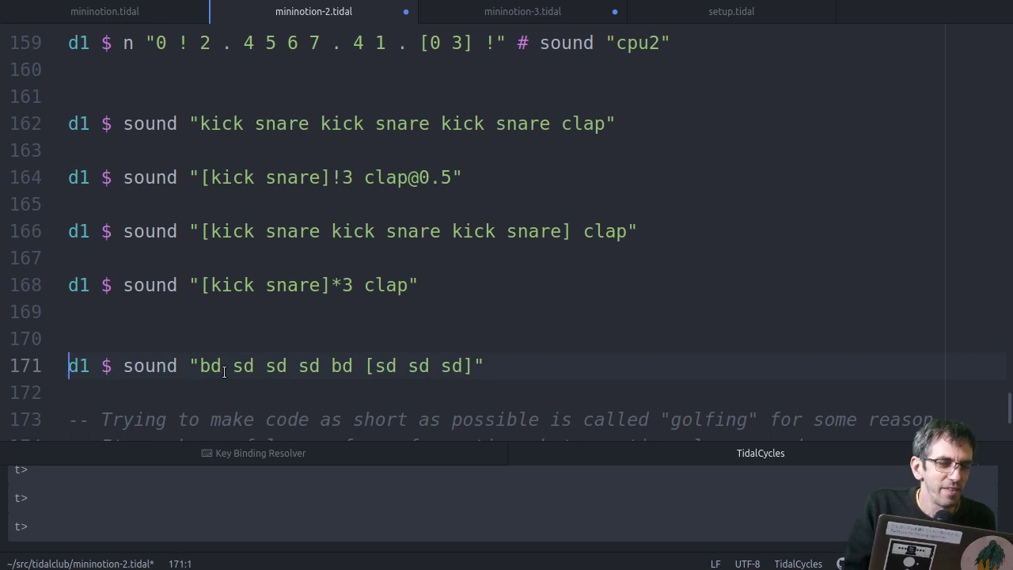
- Play the bd sd pattern on line 170 and duplicate it onto line 172
key("BackSpace")
key("ctrl+Return")
key("ctrl+c")
key("Down")
key("ctrl+v")
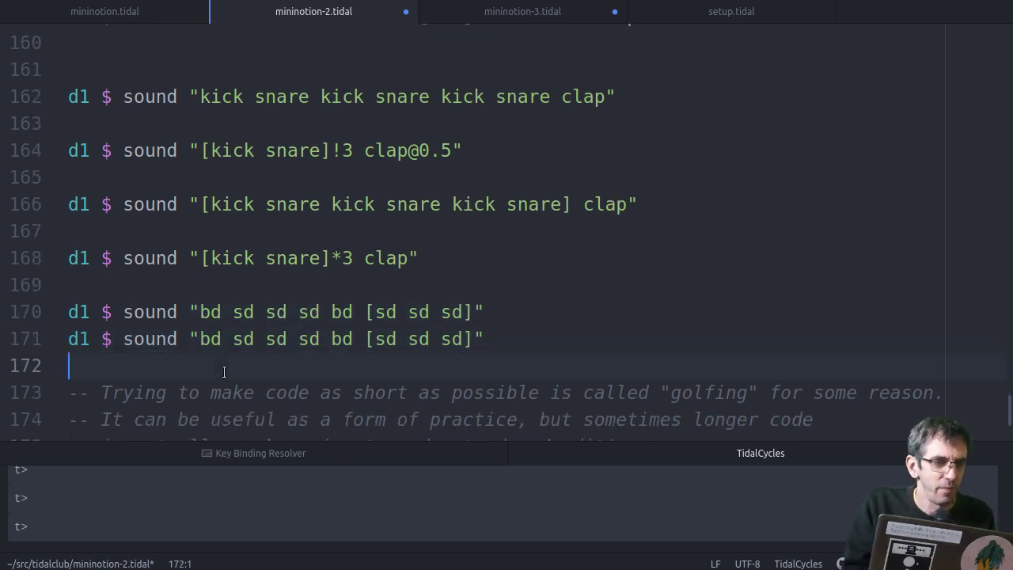
key("Up")
key("Return")
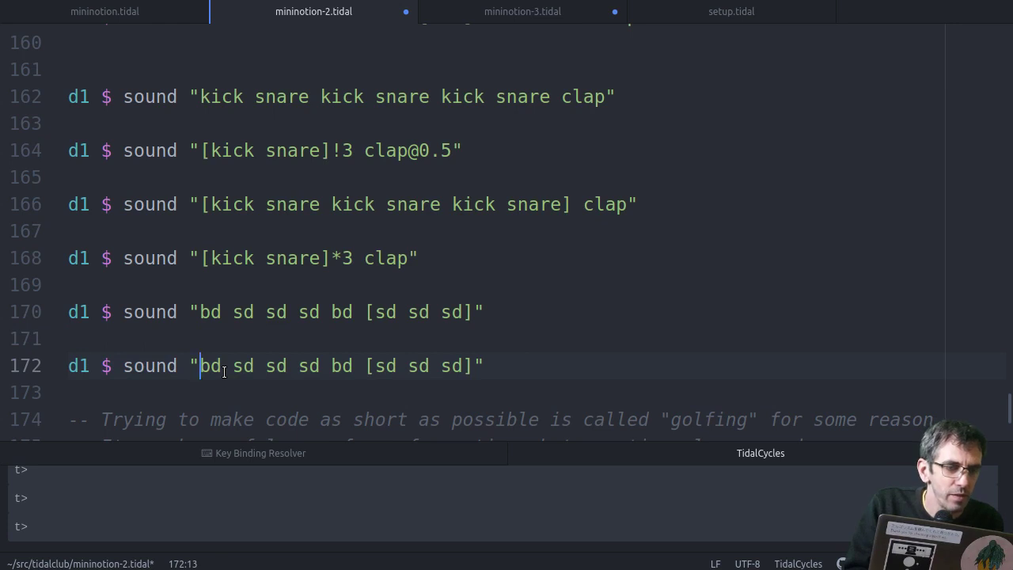
- Shorten the copy to 'bd sd!4 sd*3'
key("Right")
key("shift+Right")
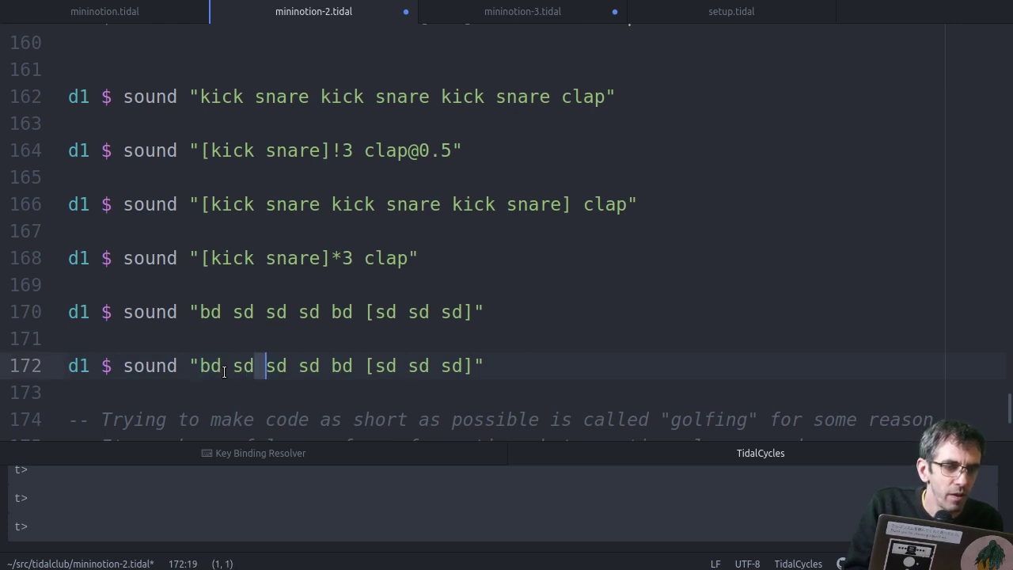
key("shift+Right")
key("shift+Right")
key("shift+Right")
key("shift+Right")
key("shift+Right")
type("!4")
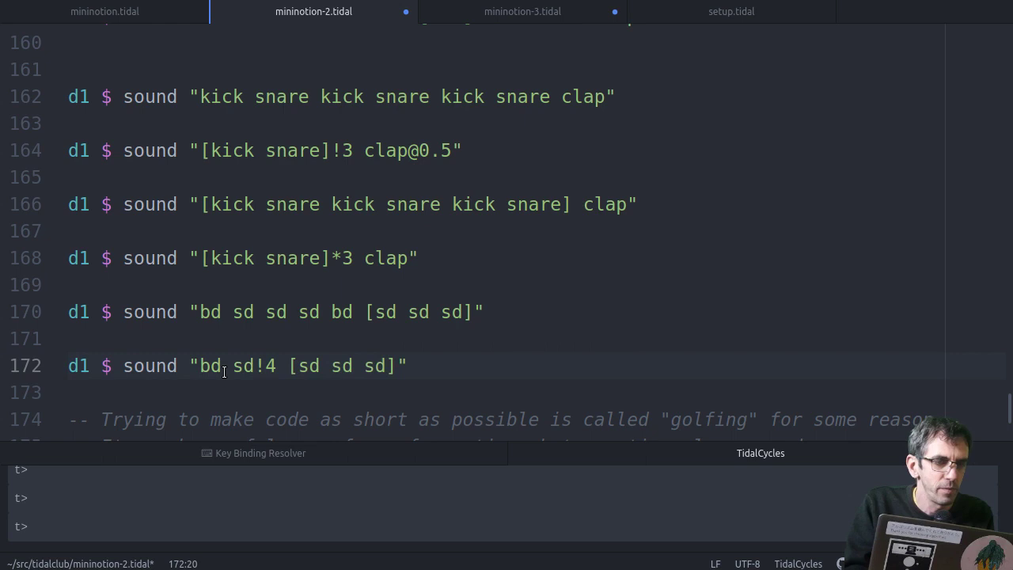
key("Right")
key("Right")
key("BackSpace")
key("Right")
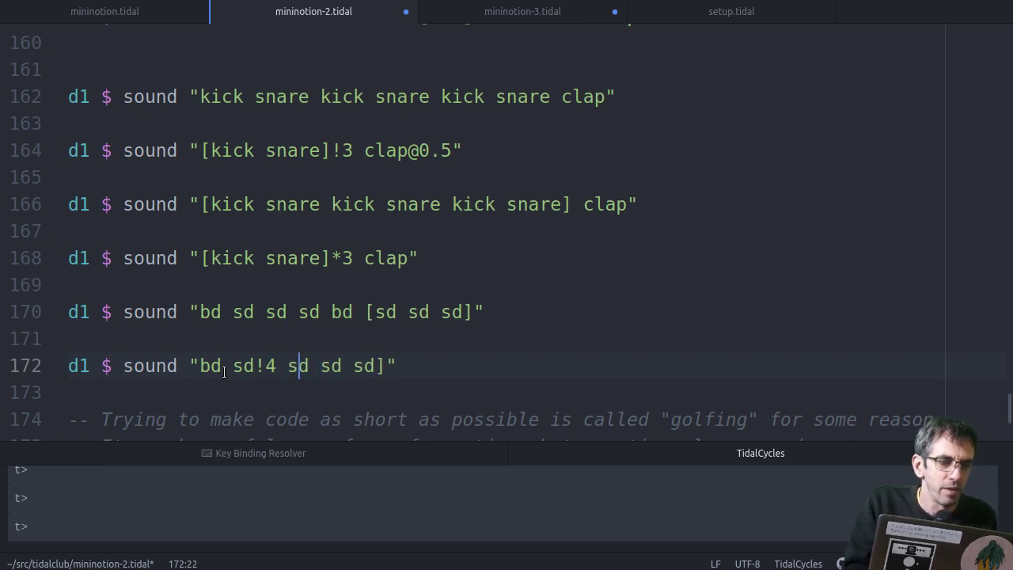
key("Right")
key("shift+Right")
key("shift+Right")
key("shift+Right")
key("shift+Right")
key("shift+Right")
key("shift+Right")
key("shift+Left")
key("BackSpace")
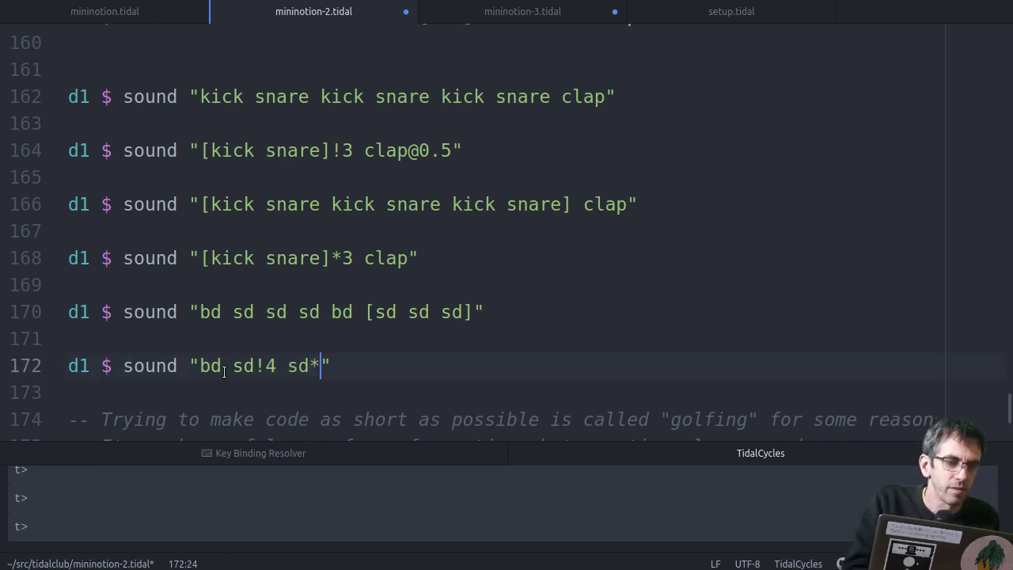
type("*3")
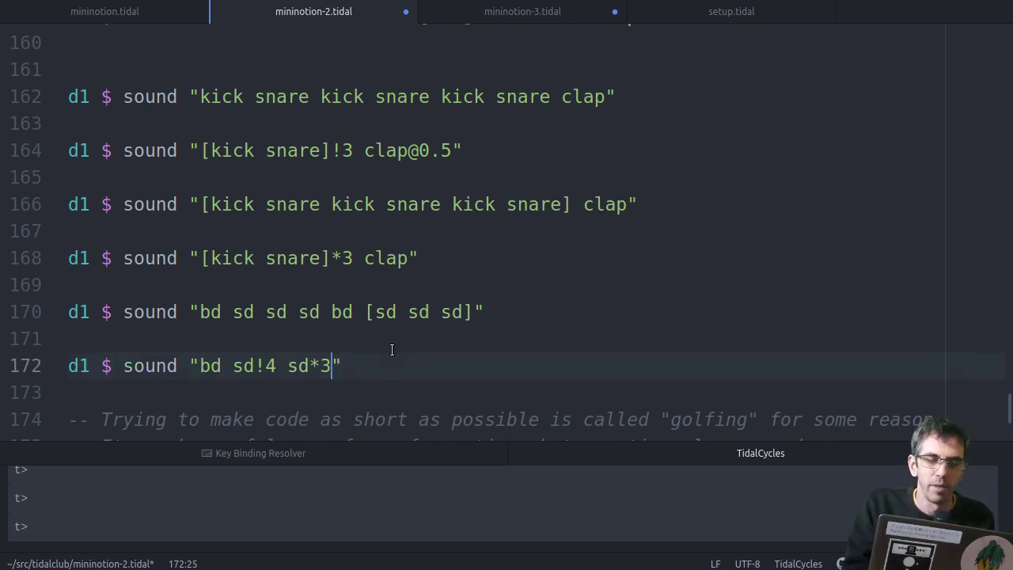
- Replay the original 'bd sd sd sd bd [sd sd sd]' pattern on line 170
key("Up")
key("Up")
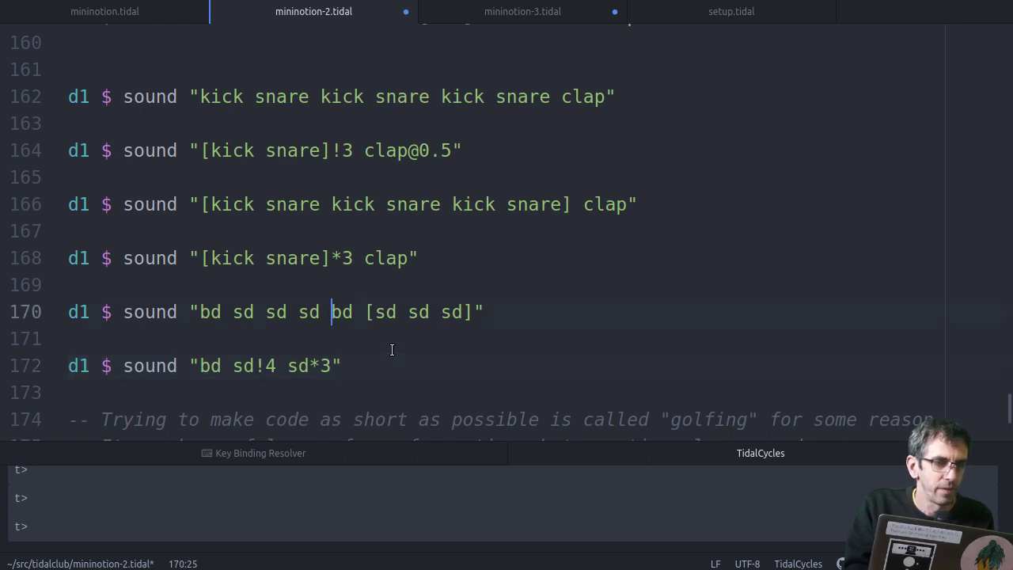
key("Down")
key("Down")
key("Down")
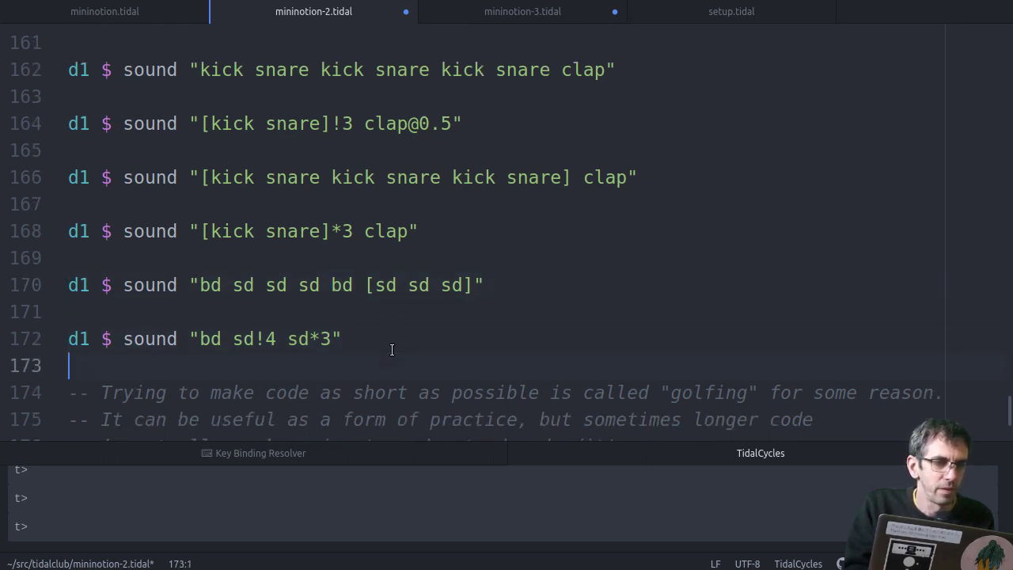
key("Up")
key("Up")
key("Up")
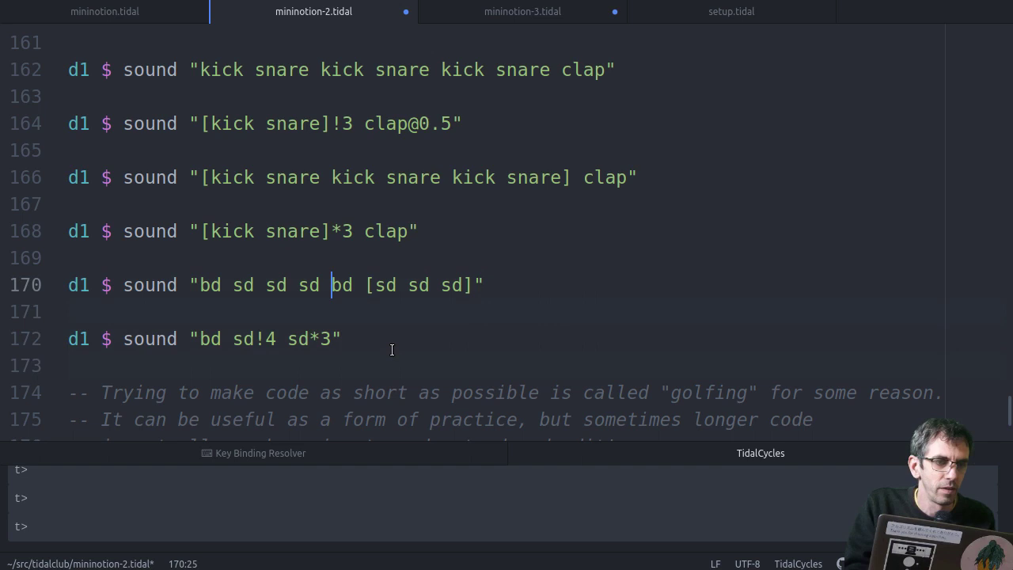
key("ctrl+Return")
key("Down")
key("Down")
key("Down")
- Type and delete a hush line, then save mininotion-2.tidal
key("Return")
key("Return")
key("Up")
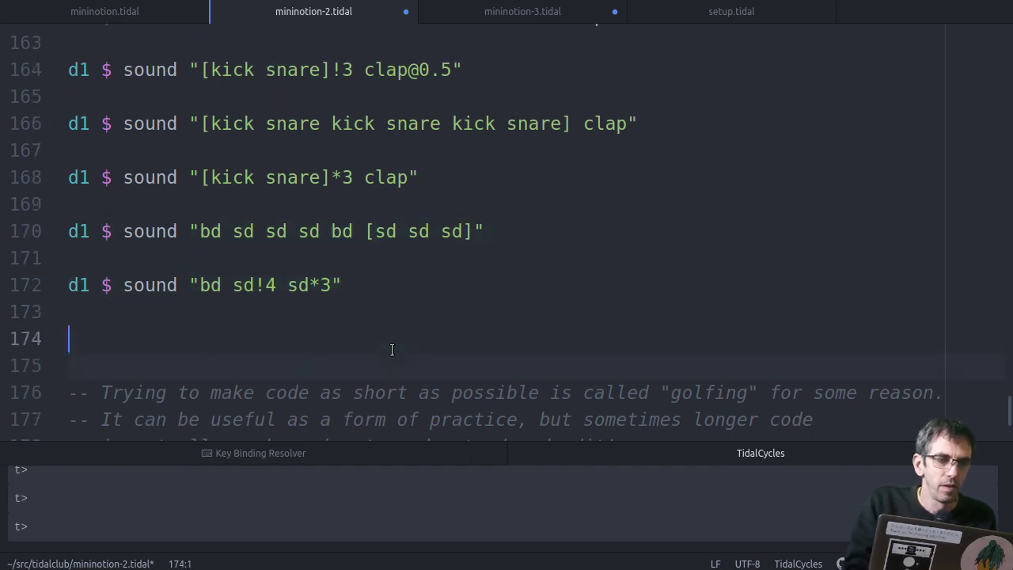
type("hush")
key("BackSpace")
key("BackSpace")
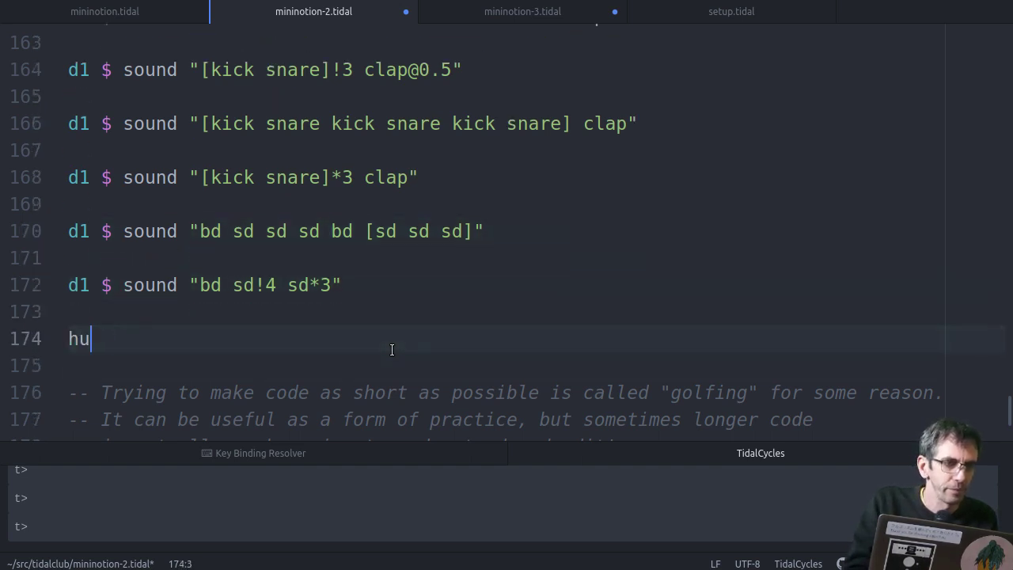
key("BackSpace")
key("BackSpace")
key("BackSpace")
key("BackSpace")
key("ctrl+s")
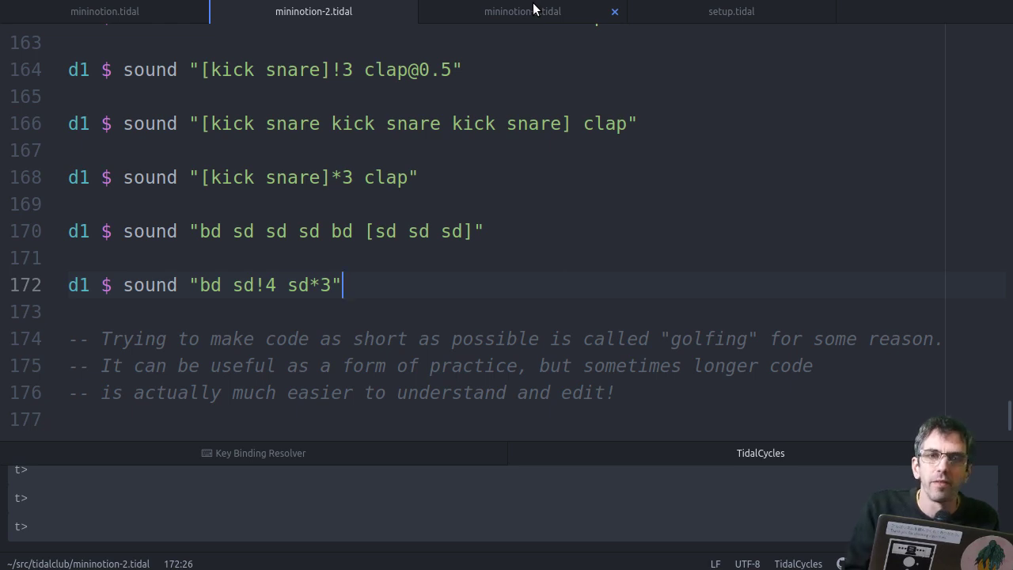
- Alt+Tab through the open windows, dismissing the switcher once, until the terminal prompt is focused
key("alt+Tab")
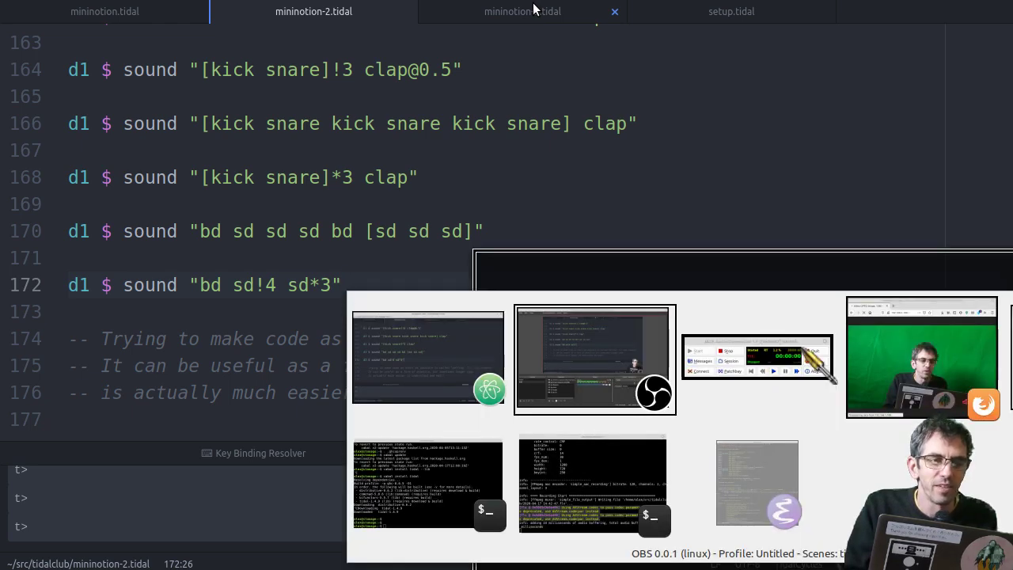
key("alt+Tab")
key("alt+Tab")
key("alt+Tab")
key("alt+Tab")
key("alt+Tab")
key("alt+Tab")
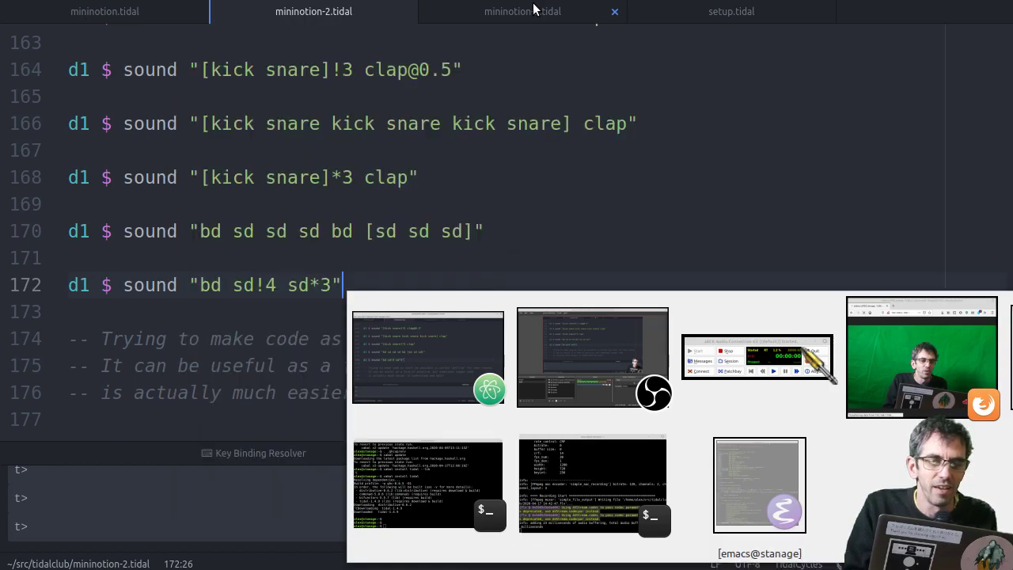
key("alt+Tab")
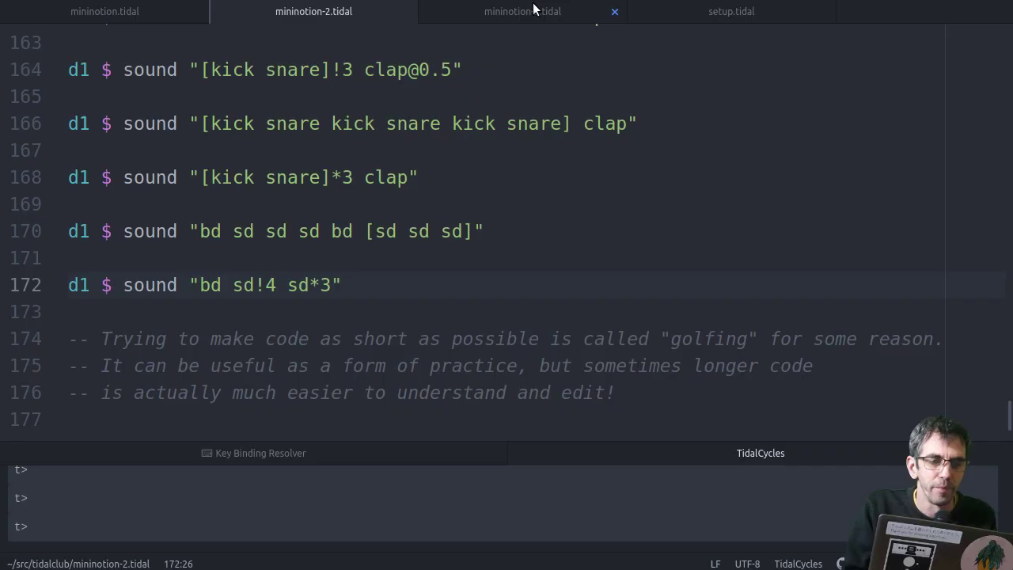
key("alt+Tab")
key("alt+Tab")
key("alt+Tab")
key("alt+Tab")
key("alt+Tab")
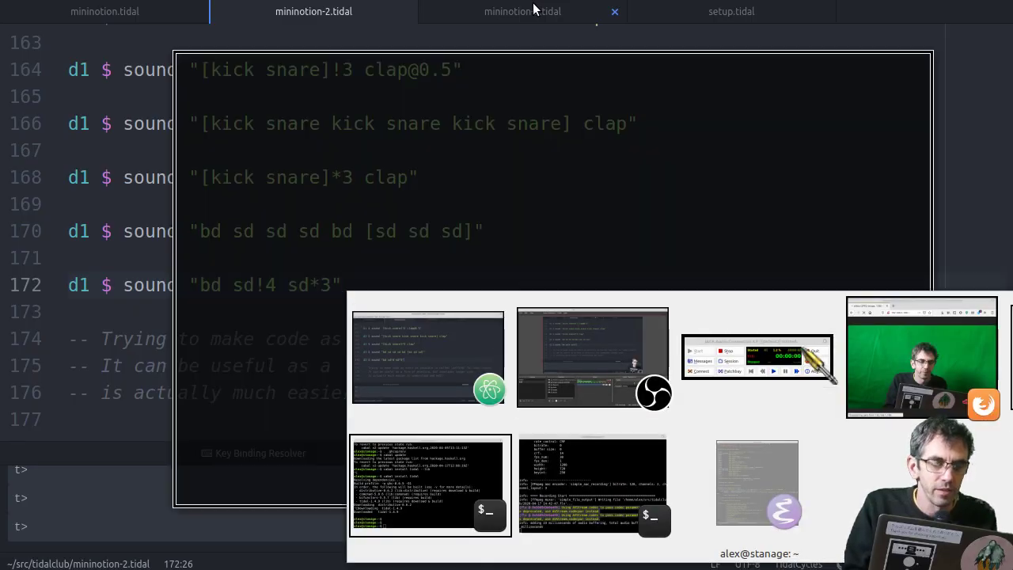
key("Escape")
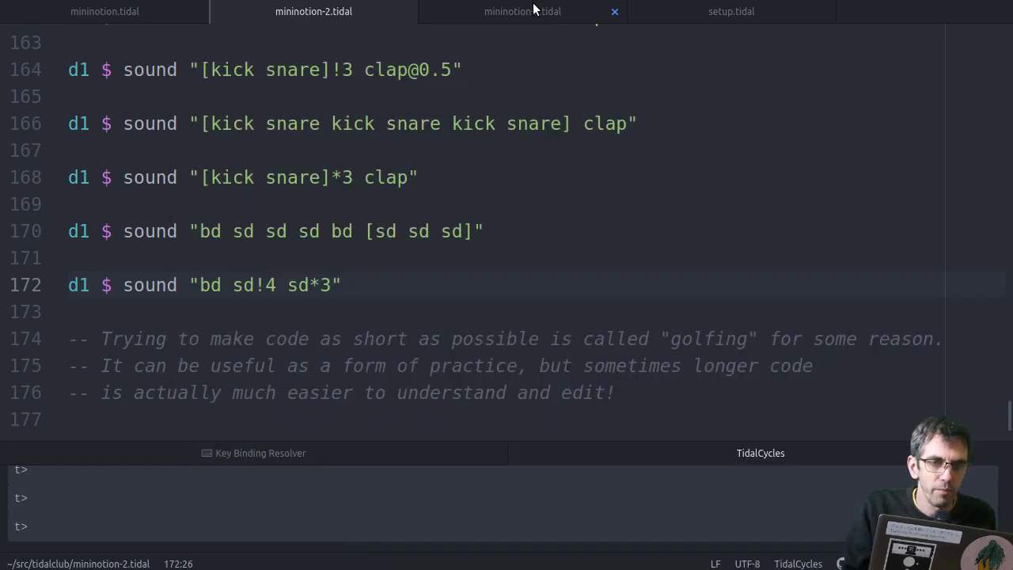
key("alt+Tab")
key("alt+Tab")
key("alt+Tab")
key("alt+Tab")
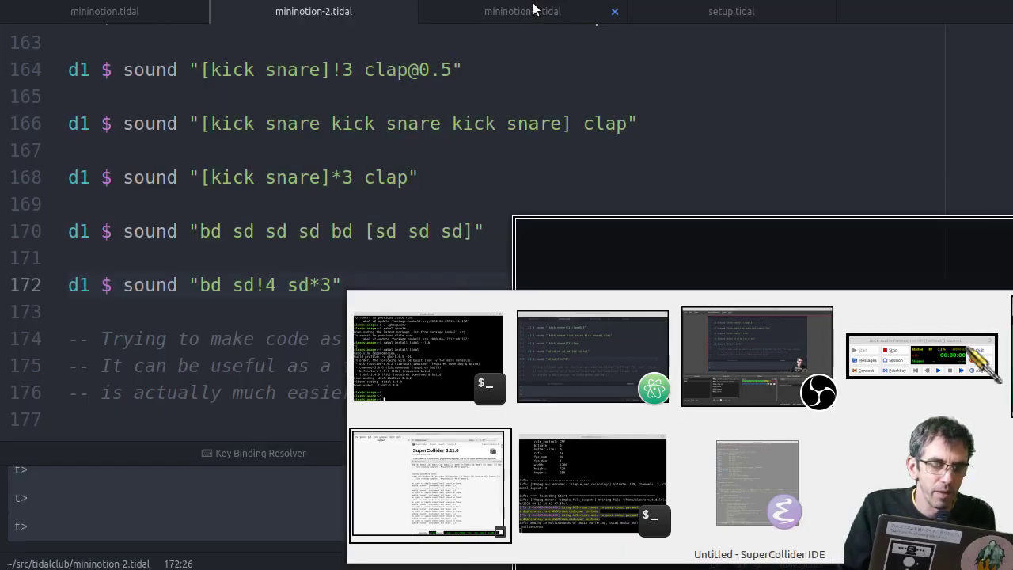
key("alt+Tab")
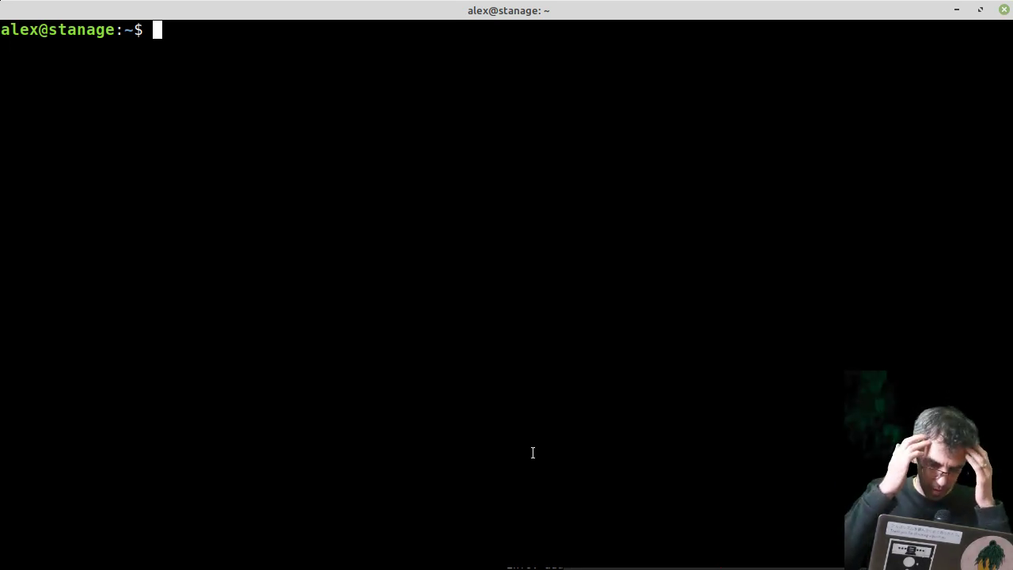
- Run '. .ghcup/env' and then 'cabal update' in the terminal
type(".")
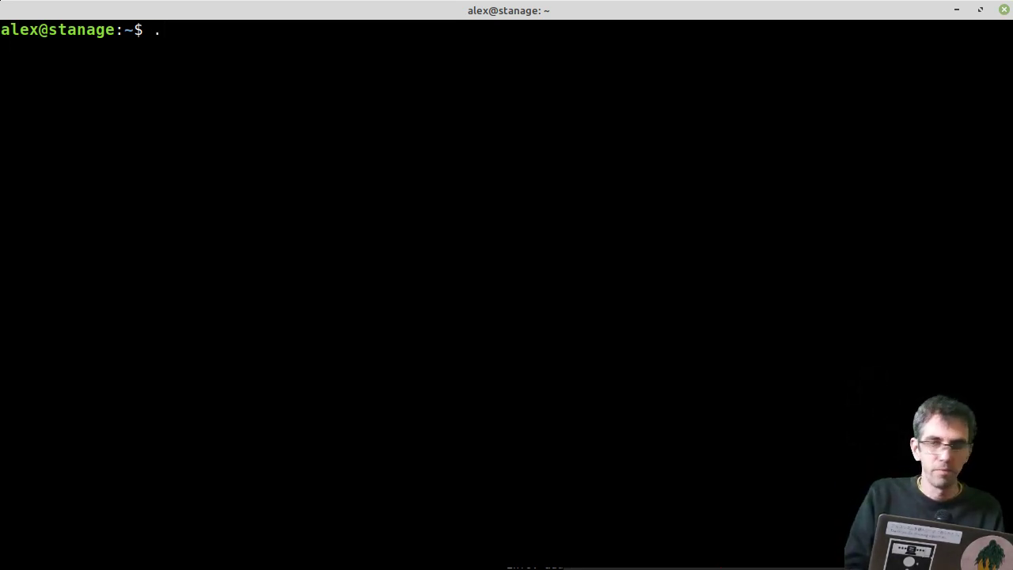
type(" .ghc")
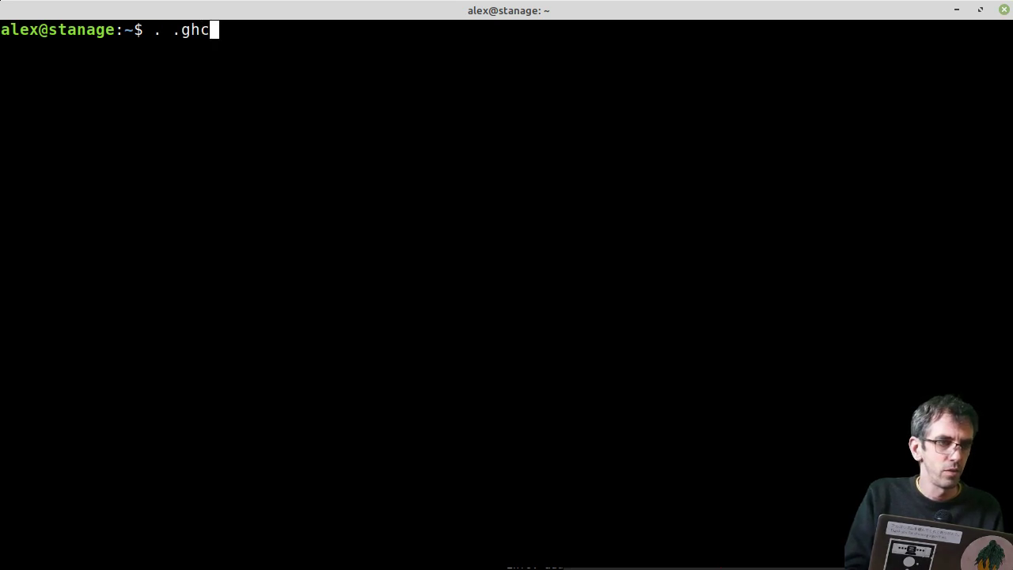
type("up/")
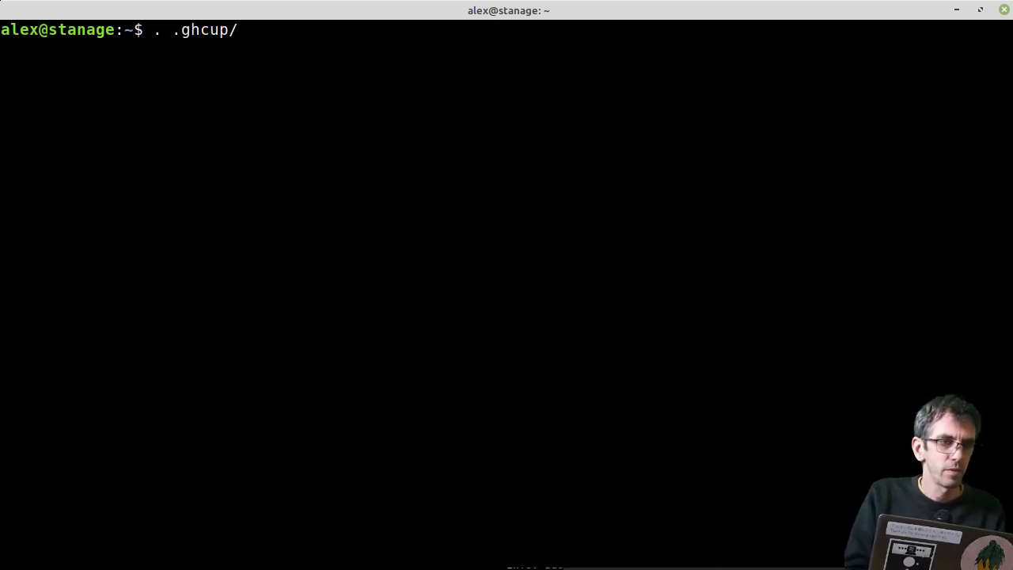
type("env")
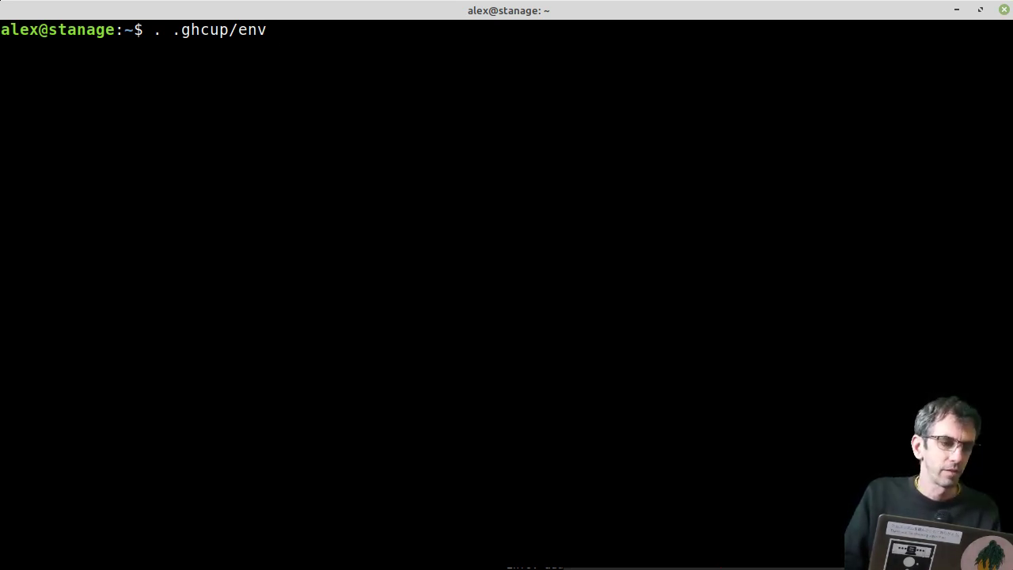
key("Return")
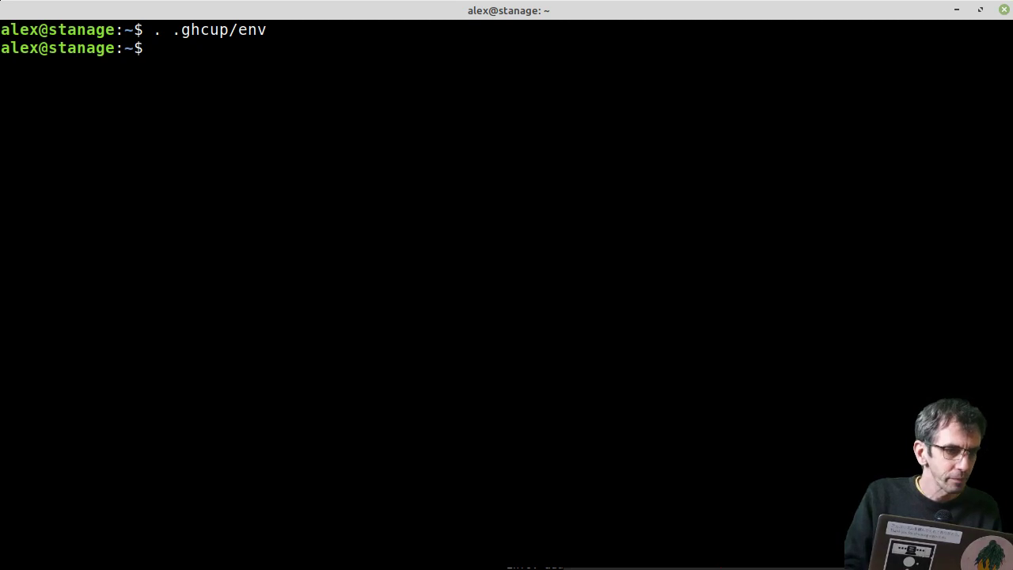
type("cabal ")
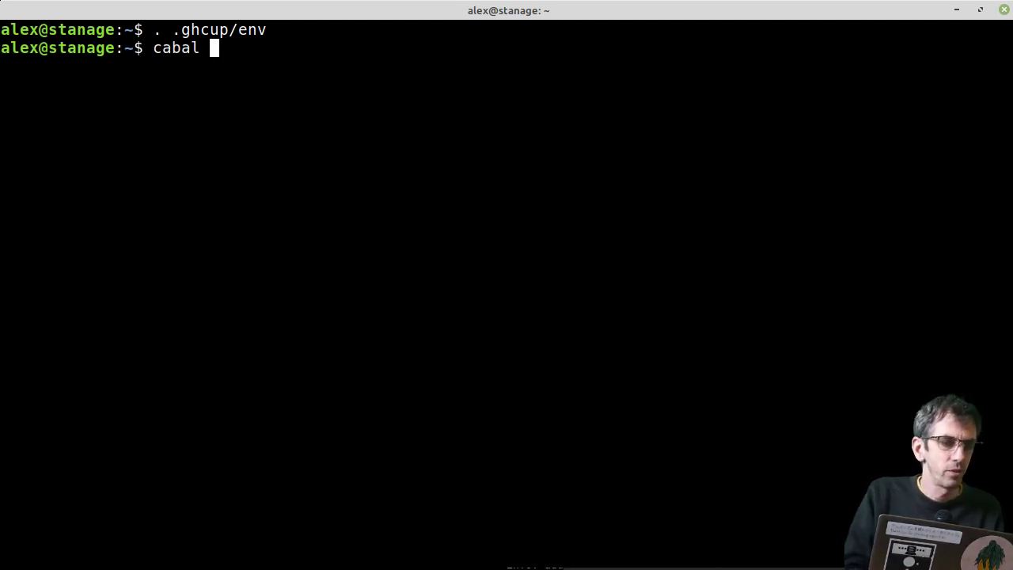
type("update")
key("Return")
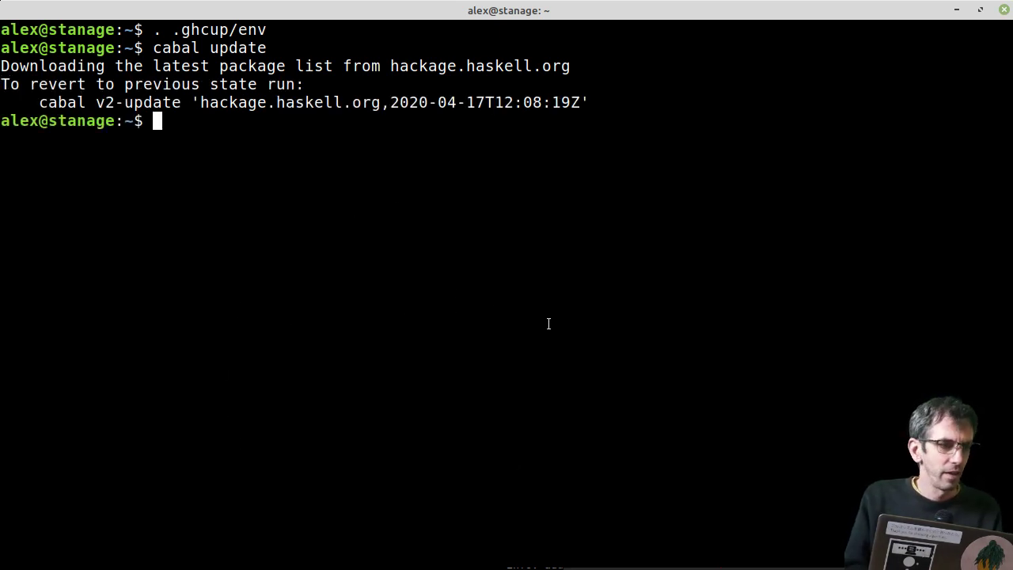
- Type 'cabal install tidal --lib', correcting the typos along the way
type("cabal instl")
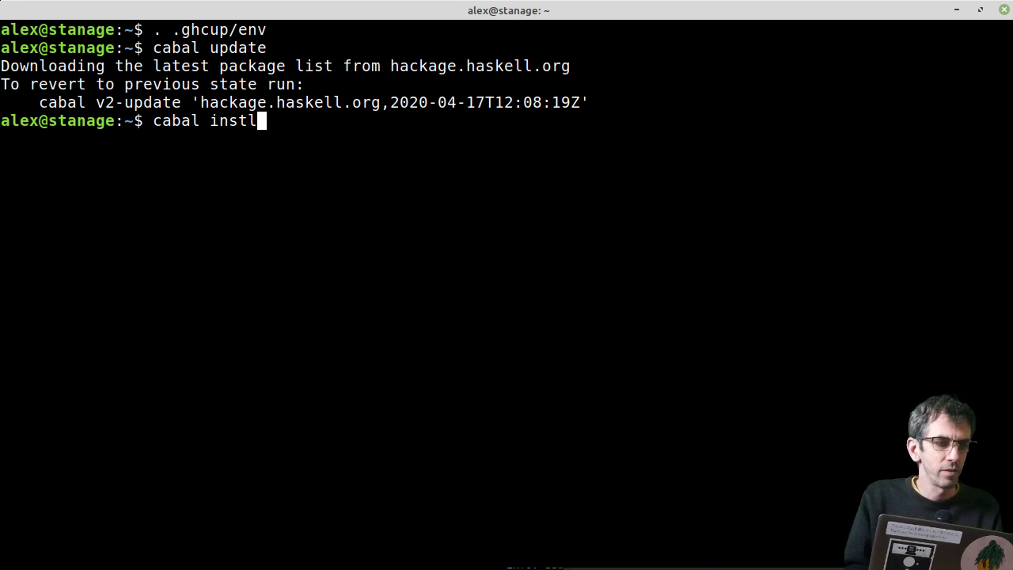
key("BackSpace")
type("all tidl")
key("BackSpace")
type("a")
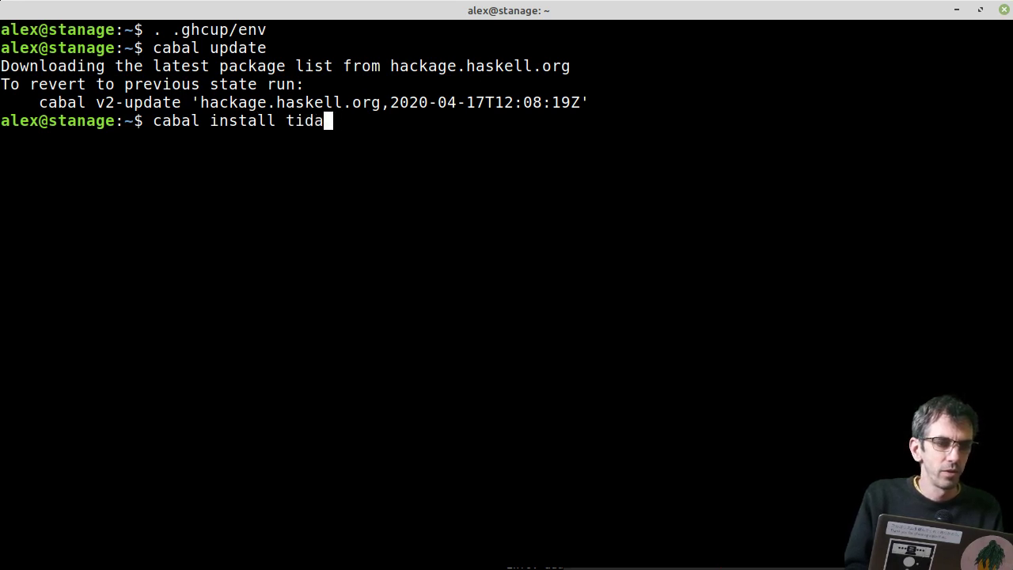
type("l --li")
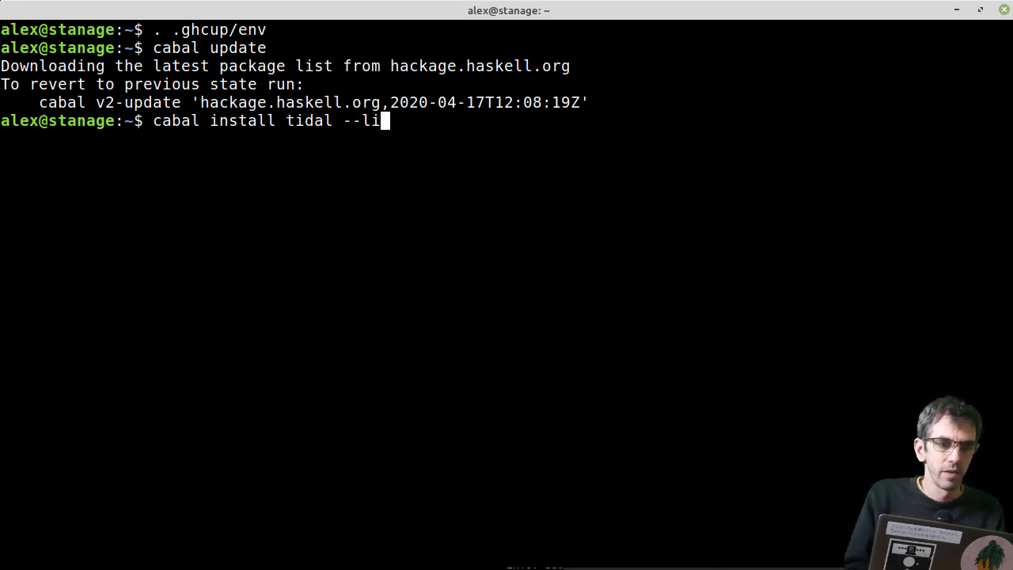
type("b")
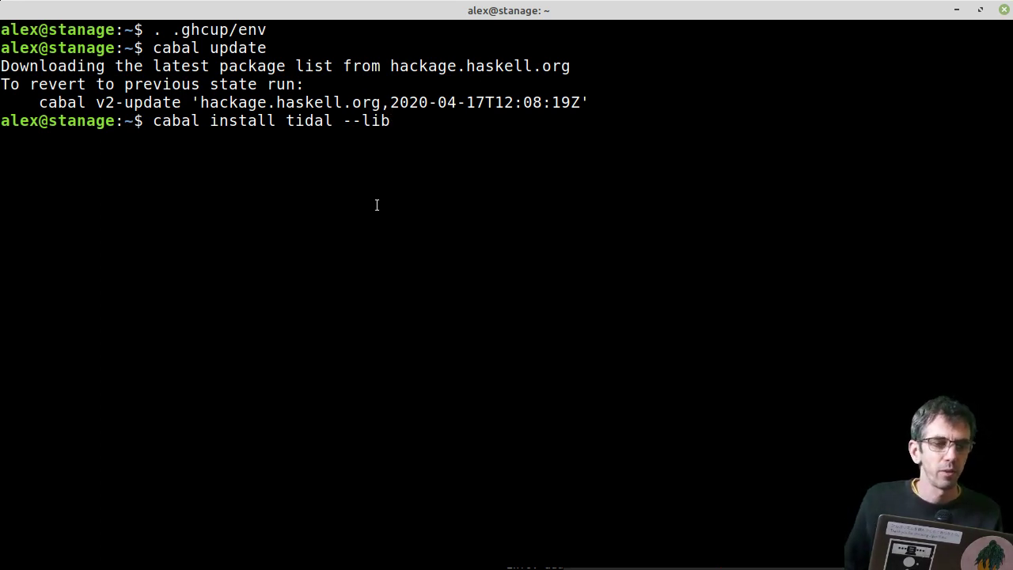
- Re-enter the --lib option, run the tidal install, then cancel it with Ctrl+C
key("alt+b")
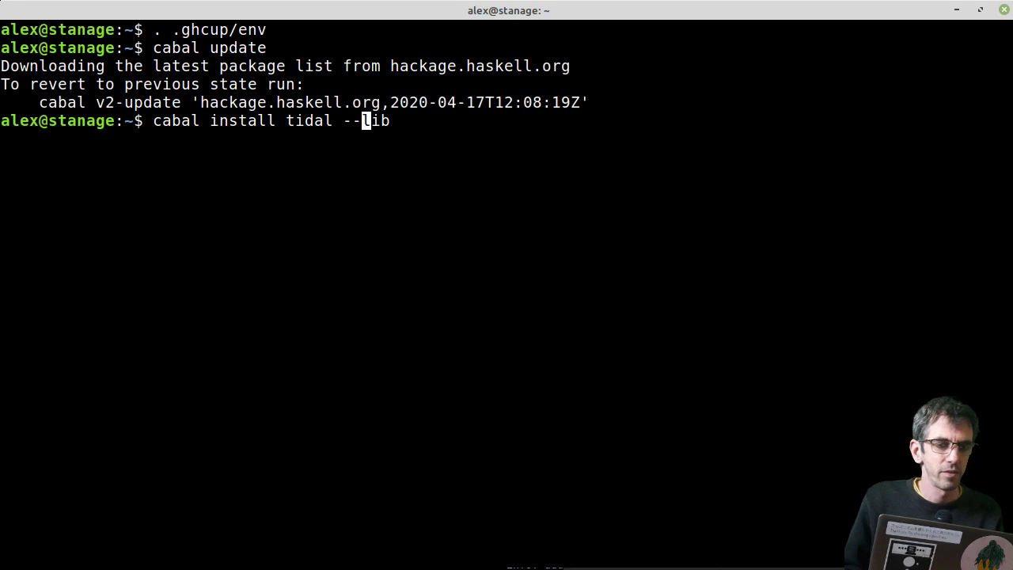
key("alt+b")
key("alt+f")
key("ctrl+k")
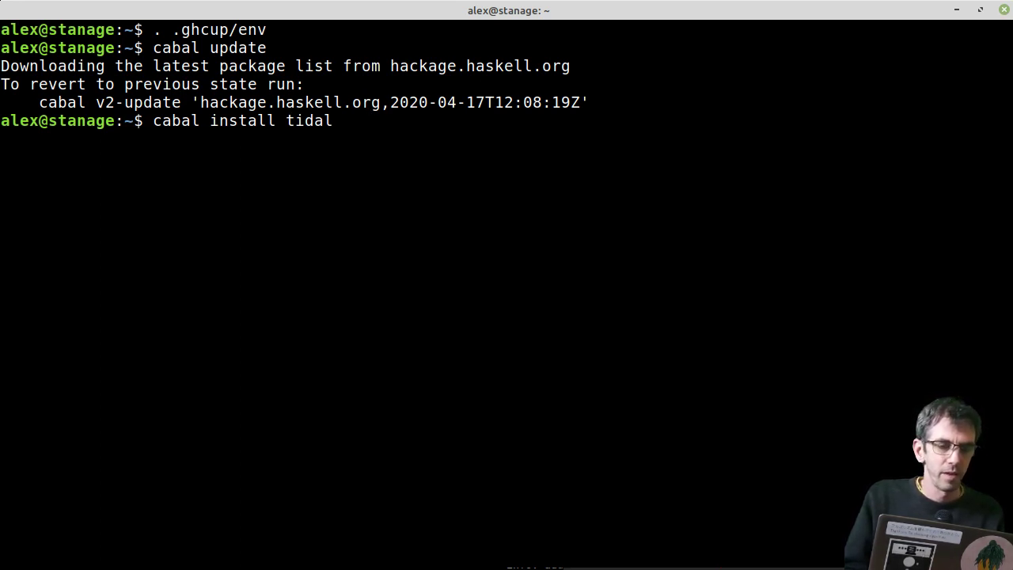
type("--lib")
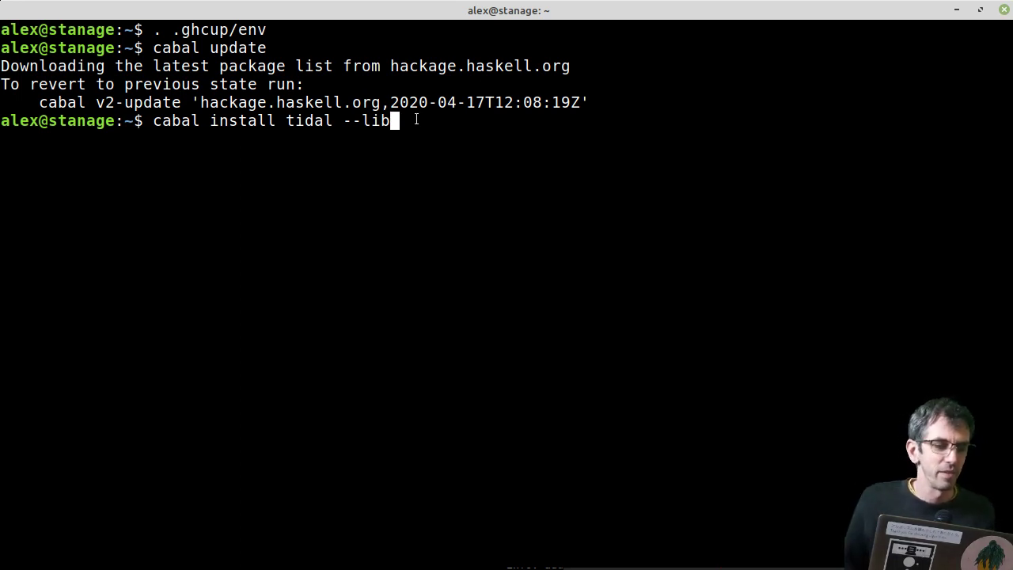
key("Return")
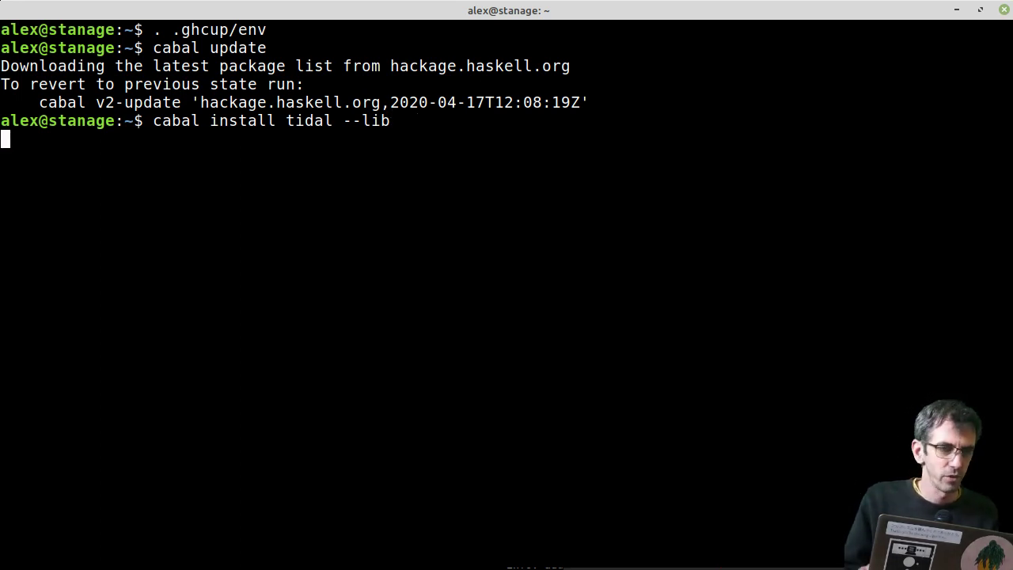
key("ctrl+c")
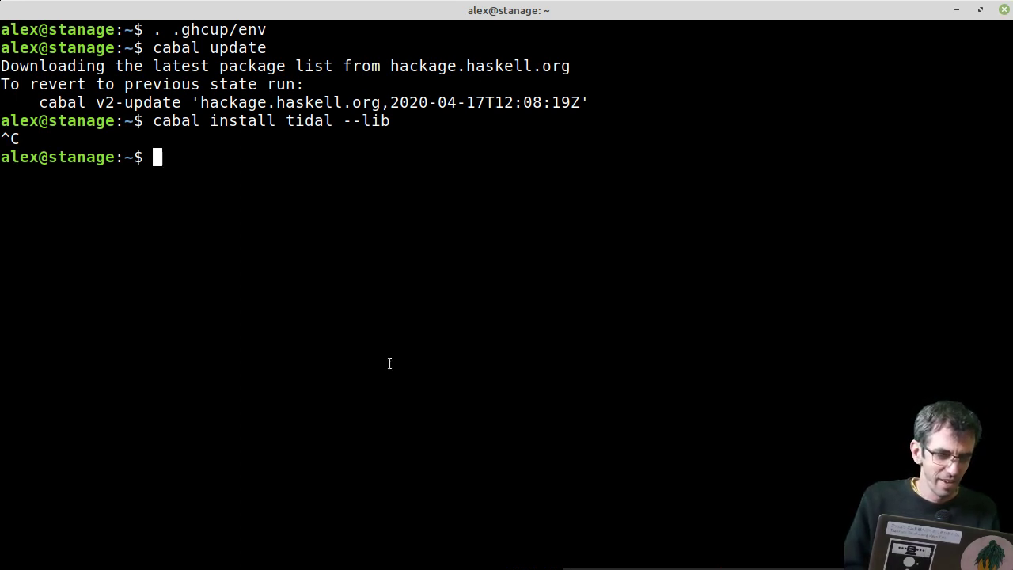
key("alt+Tab")
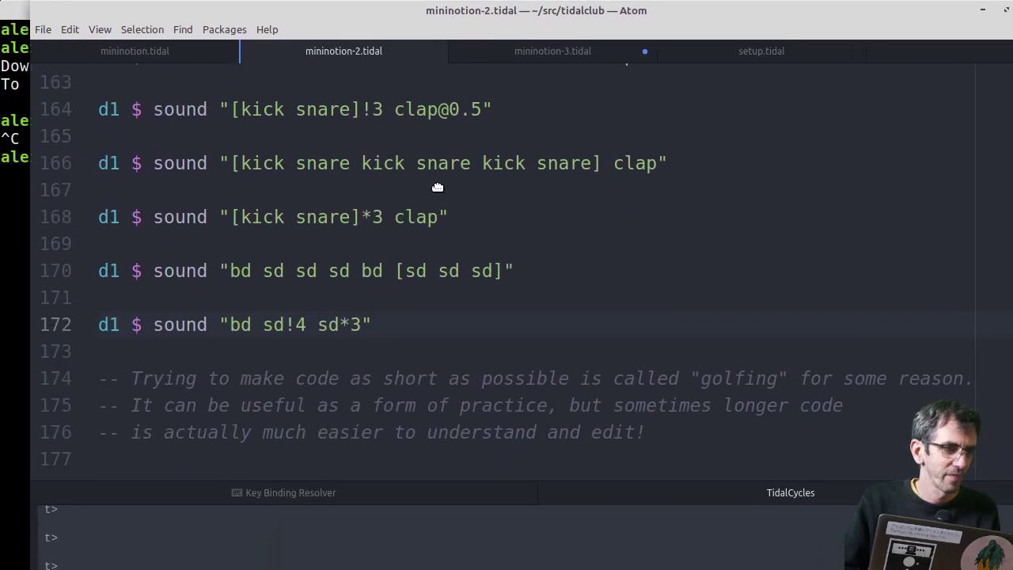
- Reboot TidalCycles from the Packages menu
left_click_drag(438, 187, 407, 187)
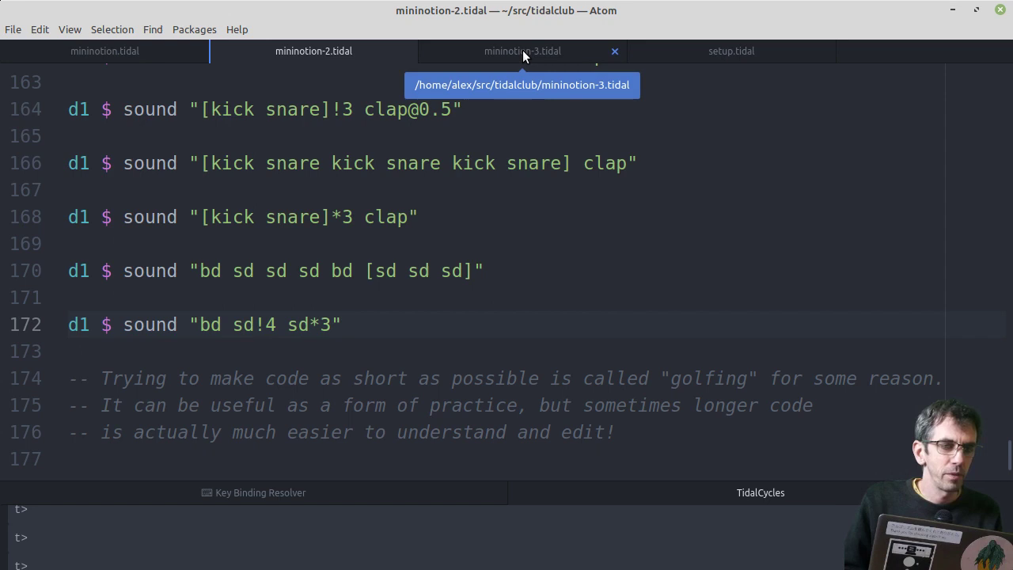
left_click(189, 29)
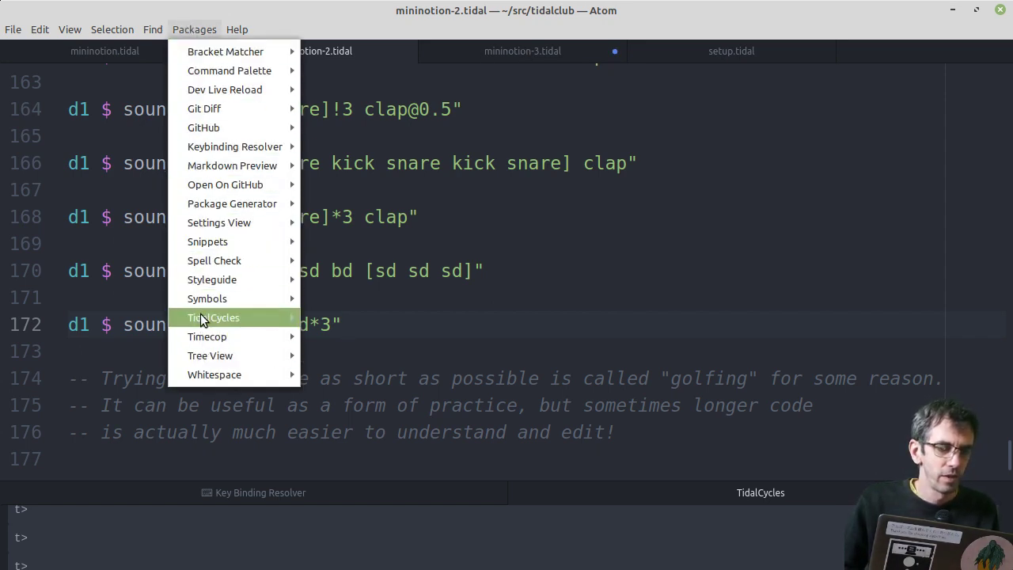
mouse_move(213, 317)
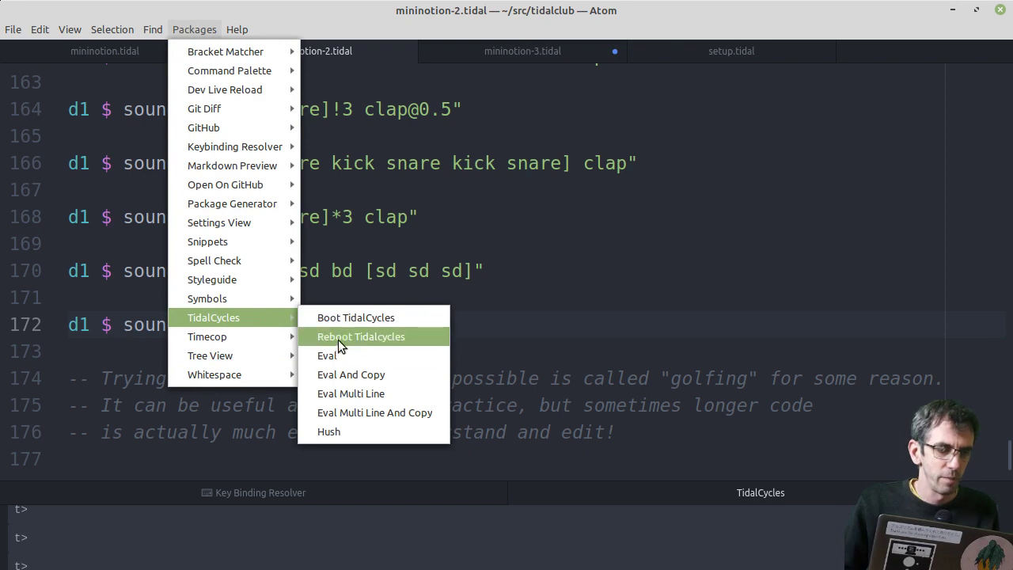
left_click(338, 338)
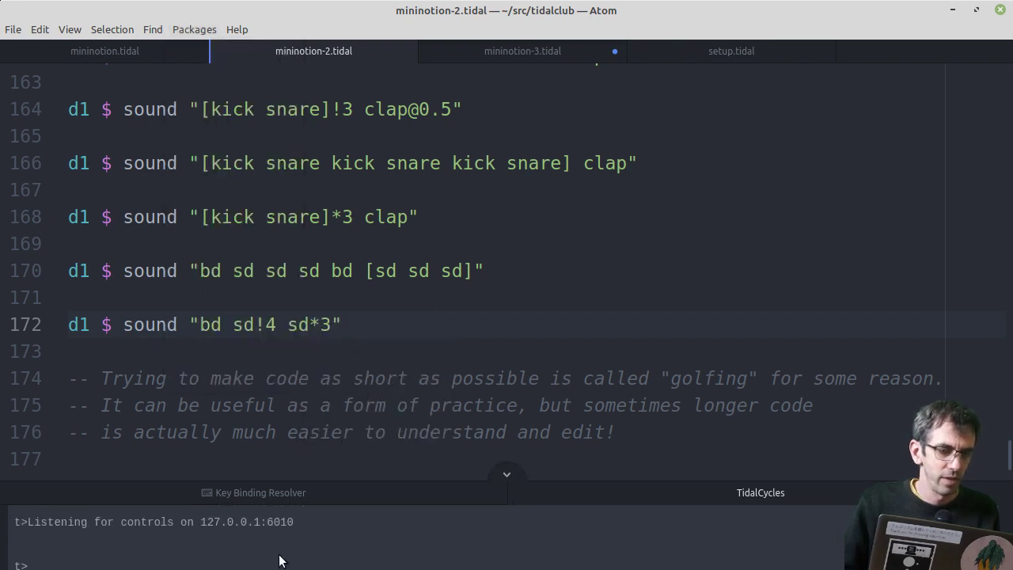
- Switch to mininotion-3.tidal and start a new line above the bd(3,8) pattern
left_click(496, 50)
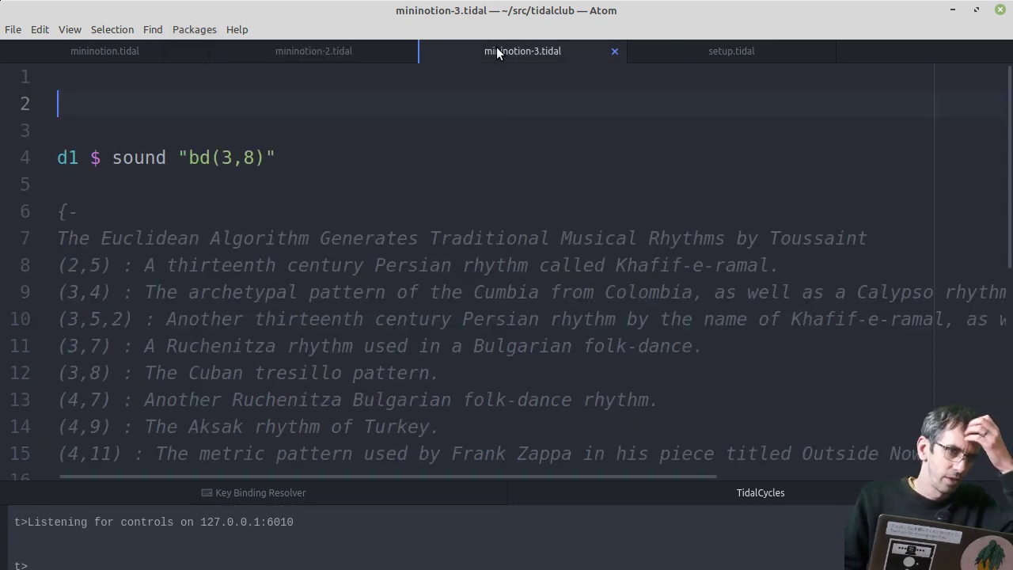
key("Return")
key("Return")
type("tu")
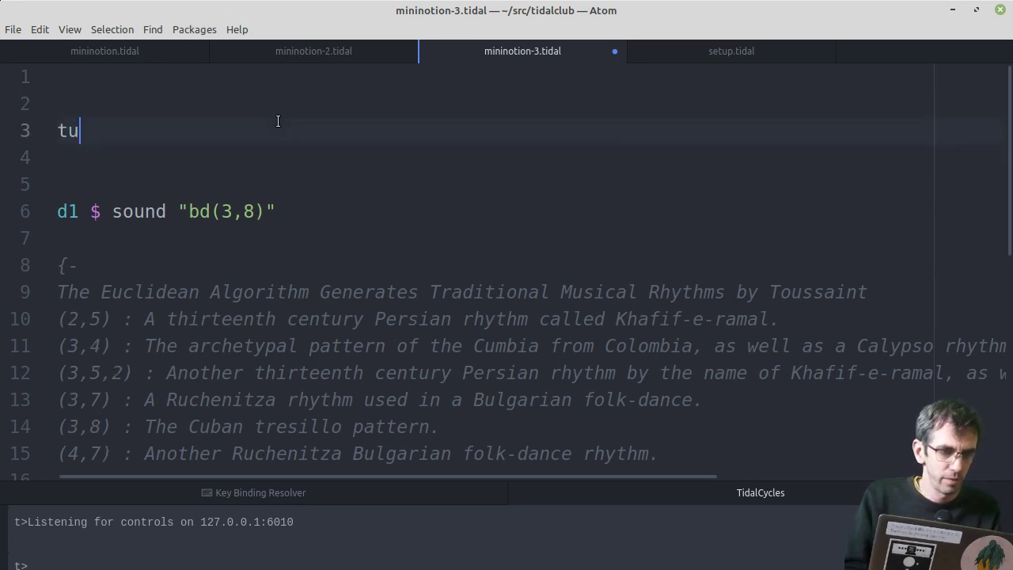
type("dak")
key("BackSpace")
key("BackSpace")
key("BackSpace")
- Evaluate tidal_version, which reports version 1.4.9
type("uida")
key("BackSpace")
key("BackSpace")
key("BackSpace")
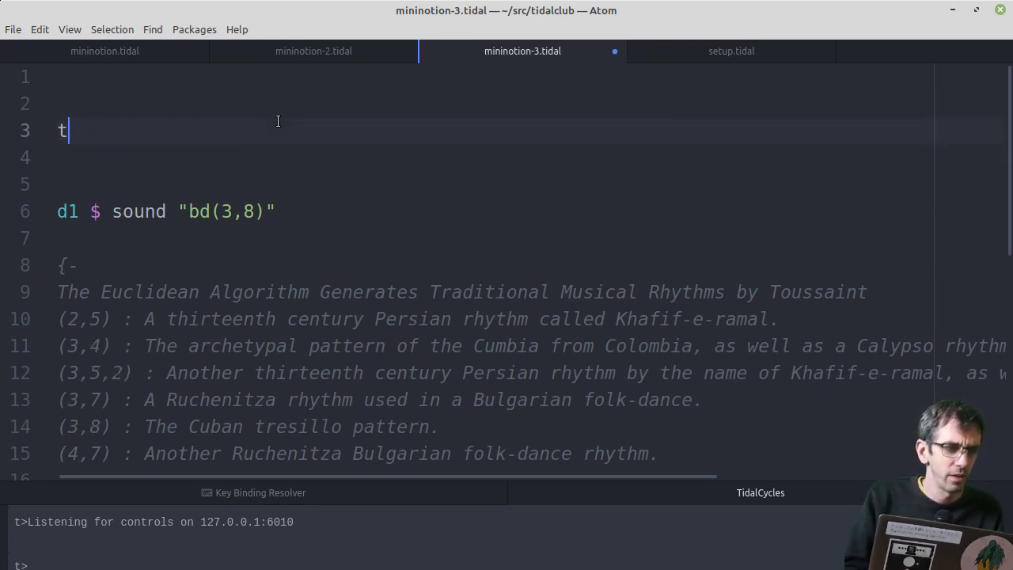
type("dal_version")
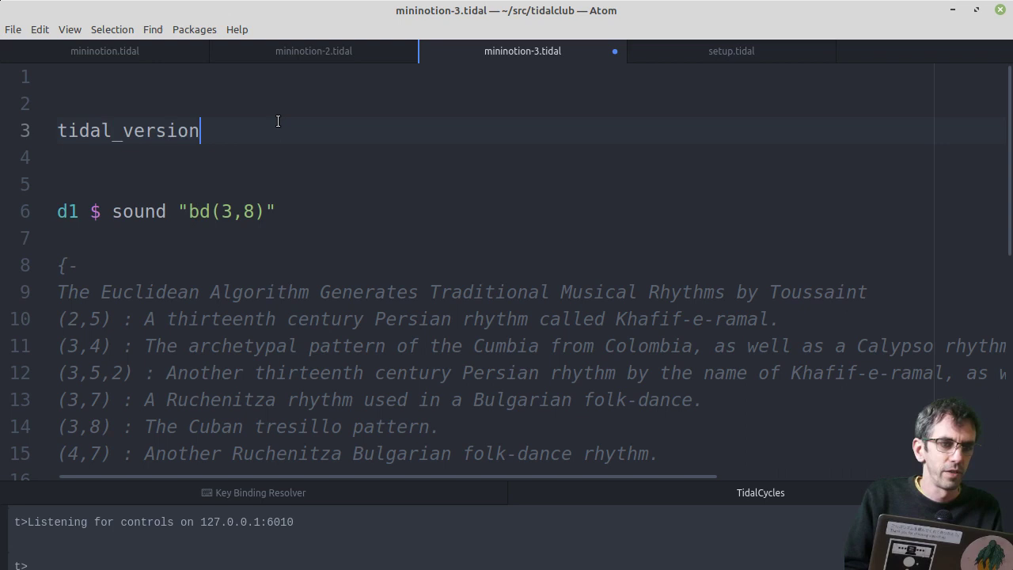
key("shift+Return")
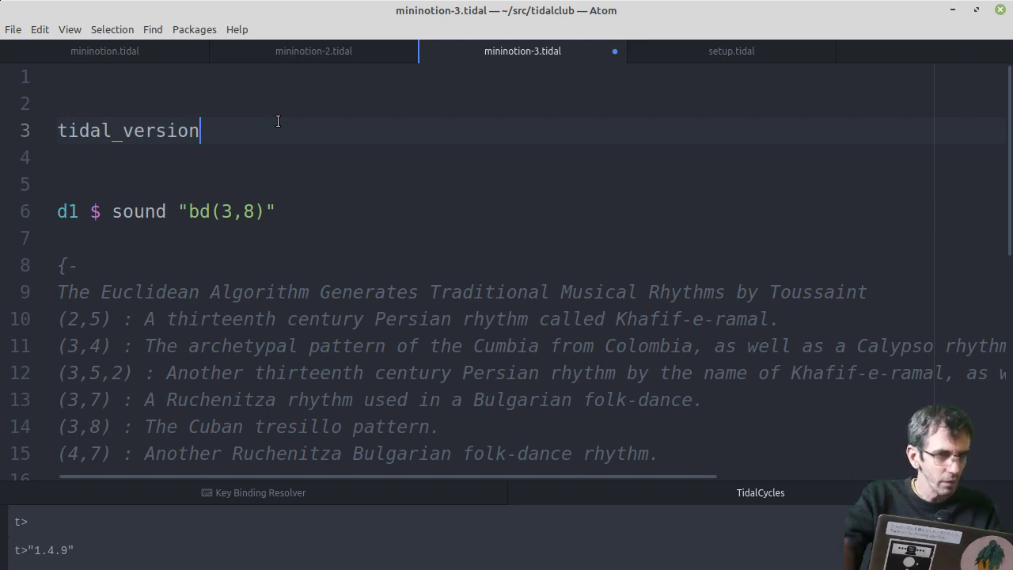
- Delete the tidal_version line above the bd(3,8) pattern
key("Up")
key("BackSpace")
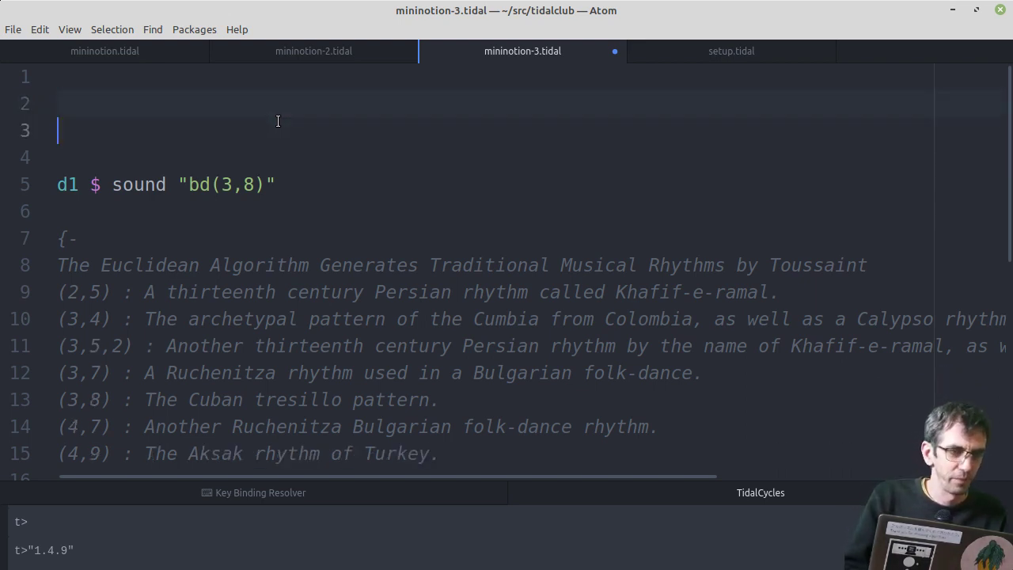
key("Delete")
key("Down")
- Remove the blank line above d1, add blank lines below bd(3,8), and return to it
key("BackSpace")
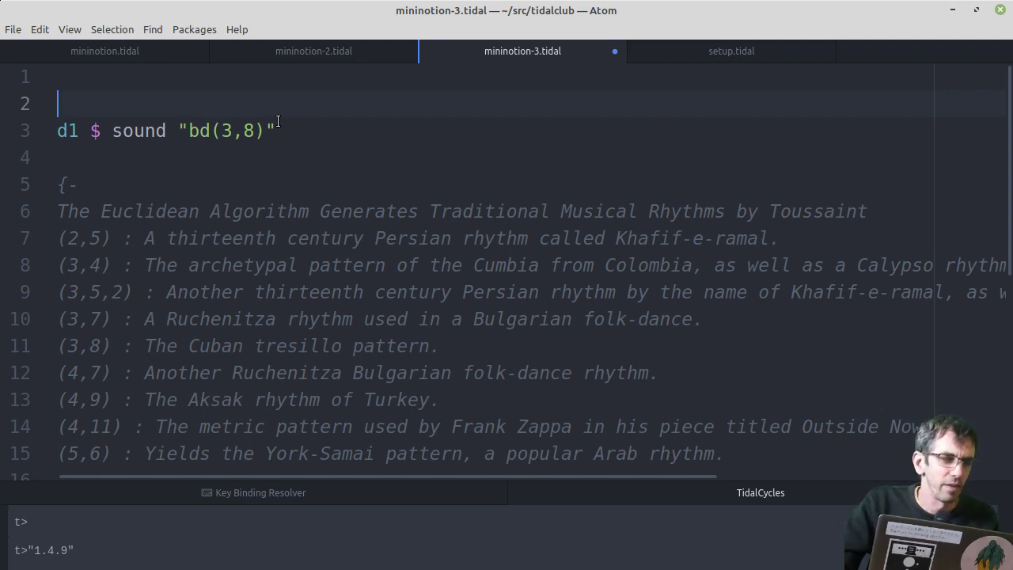
key("Down")
key("Down")
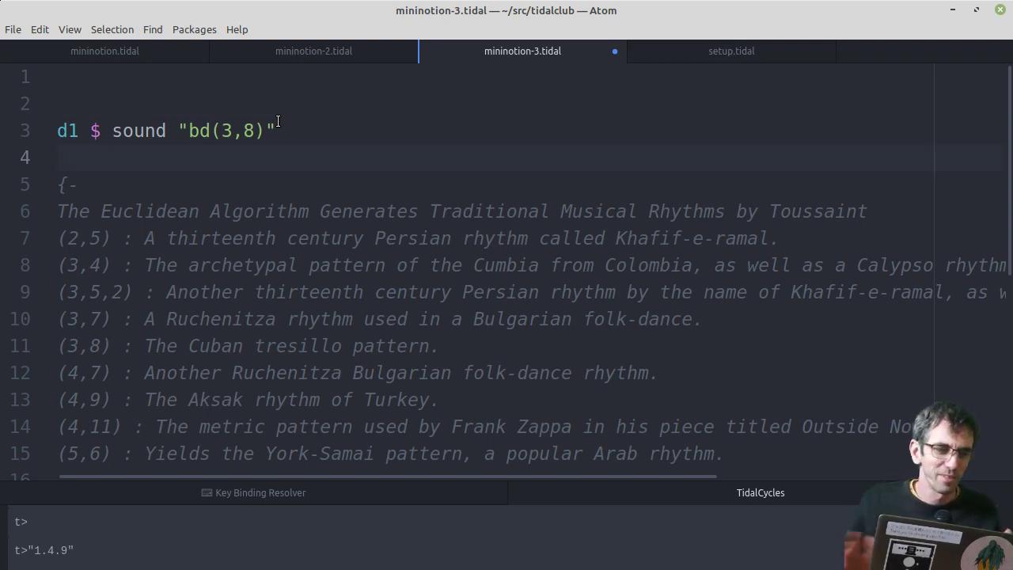
key("Return")
key("Return")
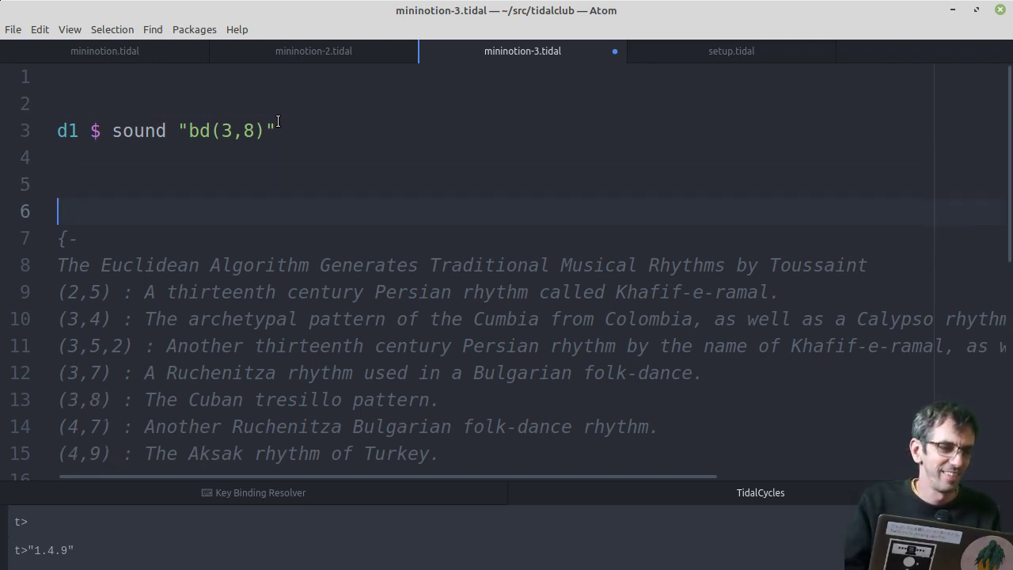
key("Up")
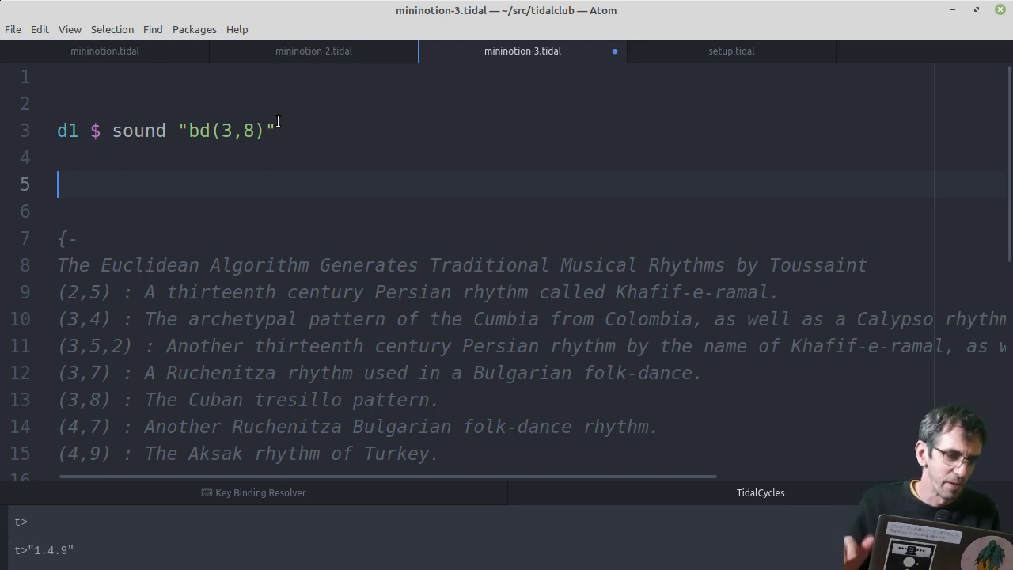
key("Up")
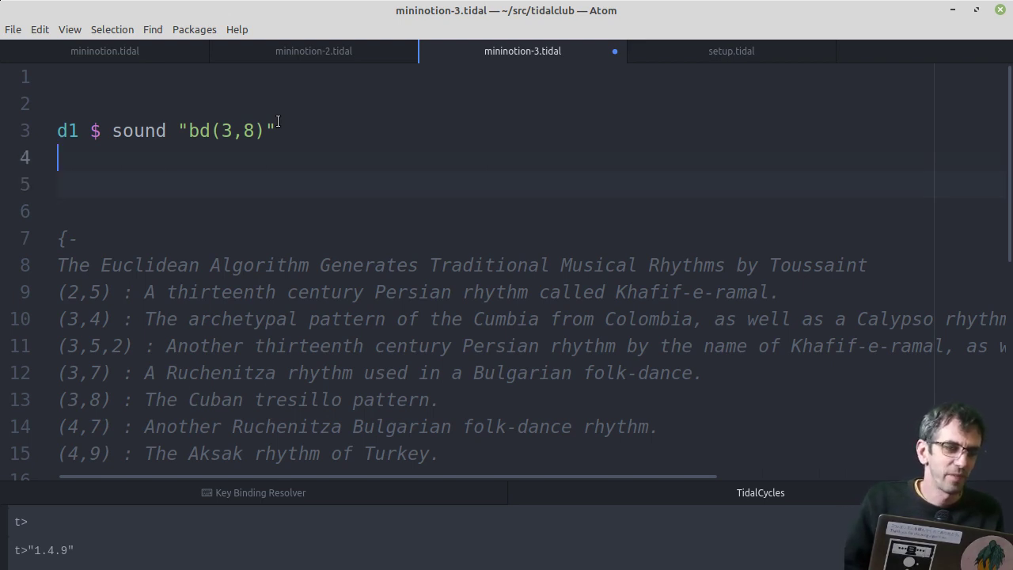
key("Up")
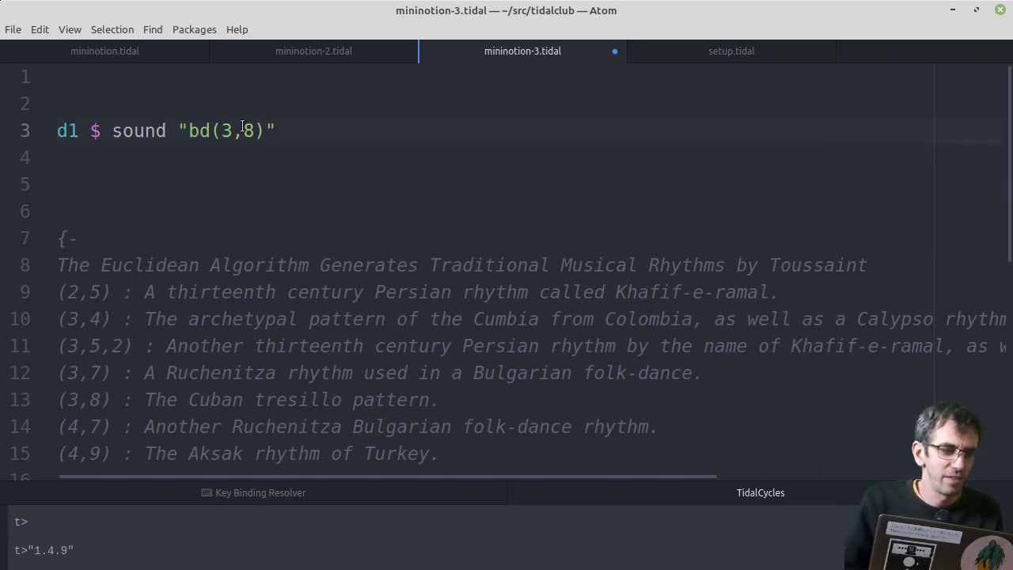
key("ctrl+Return")
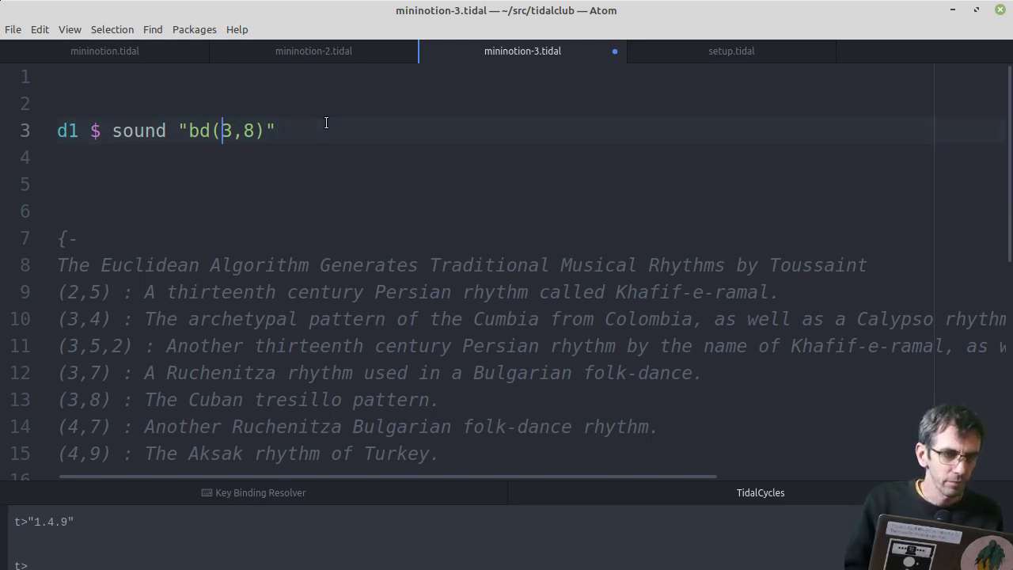
scroll(202, 409, "down", 1)
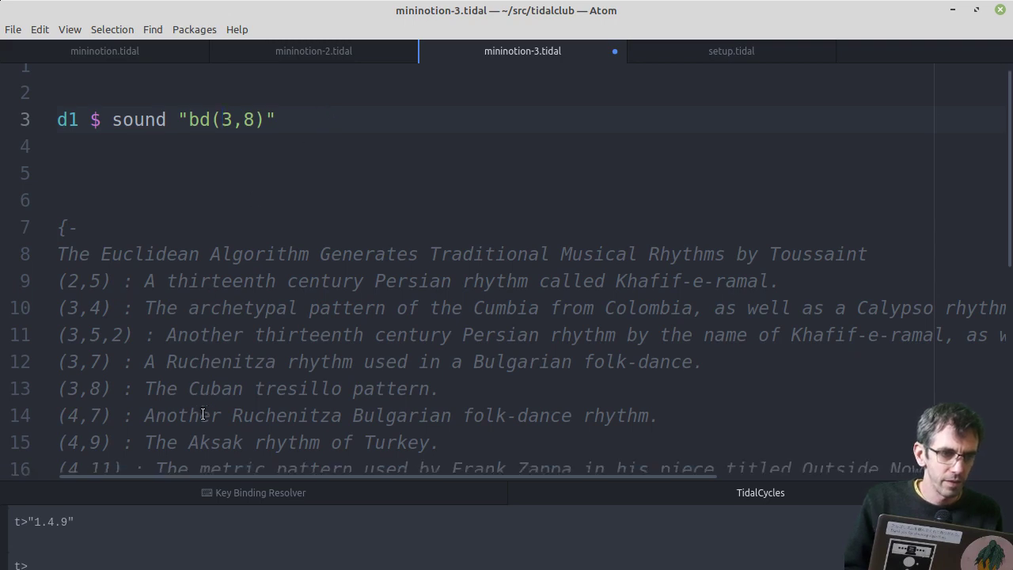
scroll(203, 409, "down", 4)
scroll(202, 409, "down", 2)
scroll(202, 414, "up", 4)
scroll(203, 413, "up", 4)
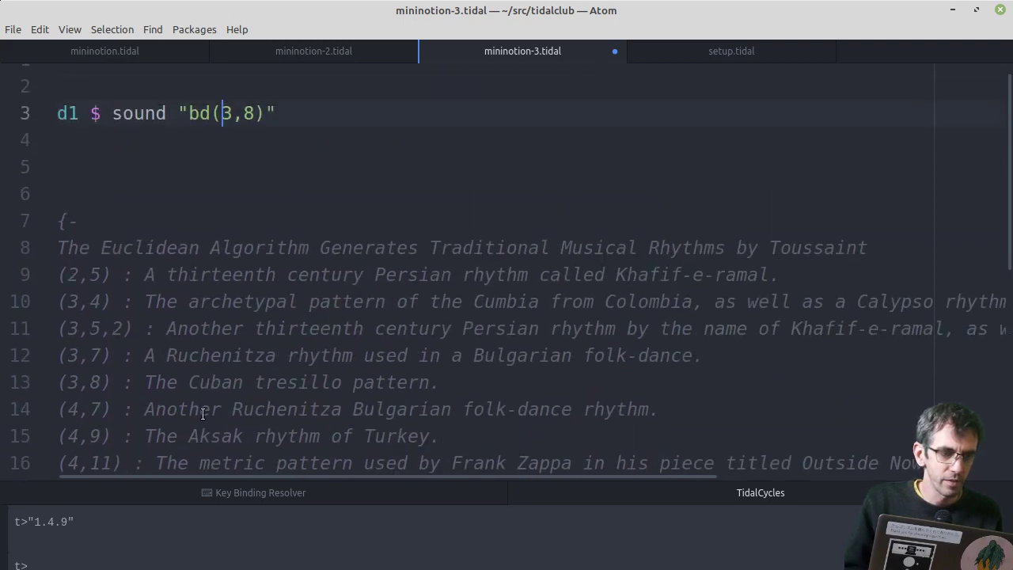
scroll(203, 413, "down", 9)
scroll(202, 413, "down", 6)
scroll(203, 413, "up", 1)
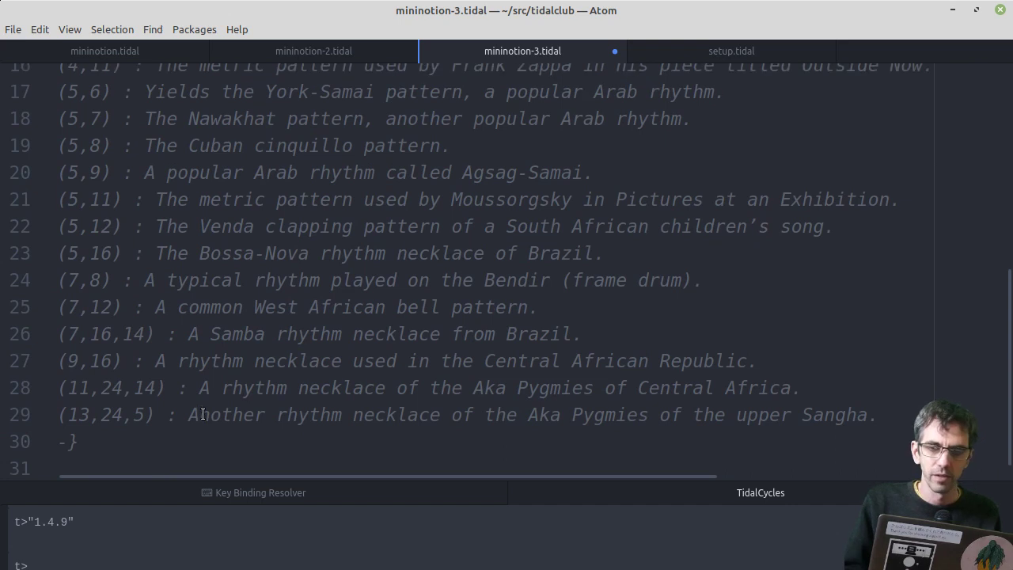
scroll(203, 413, "up", 5)
scroll(202, 414, "up", 4)
scroll(202, 413, "up", 1)
scroll(203, 413, "up", 4)
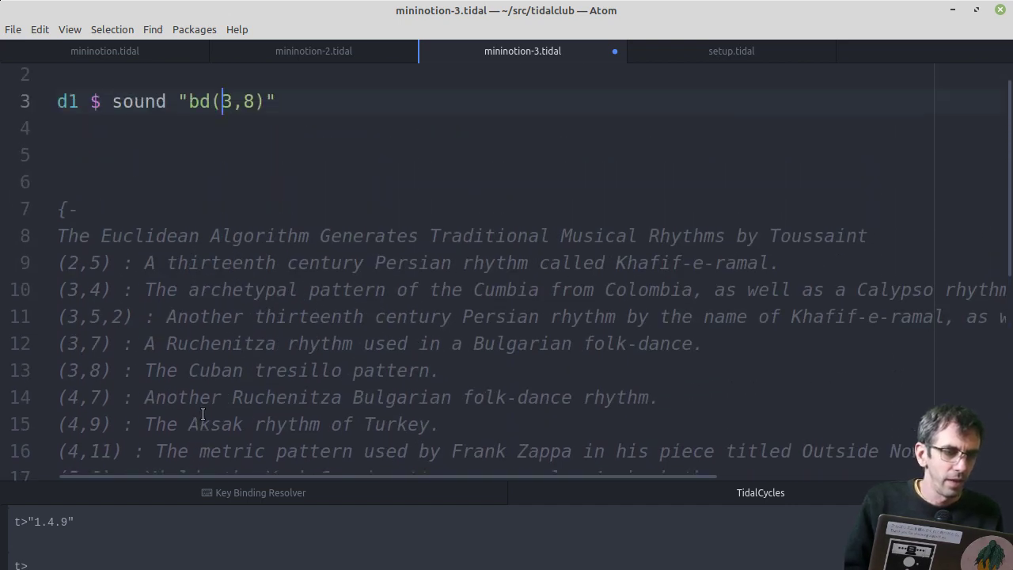
scroll(202, 413, "up", 1)
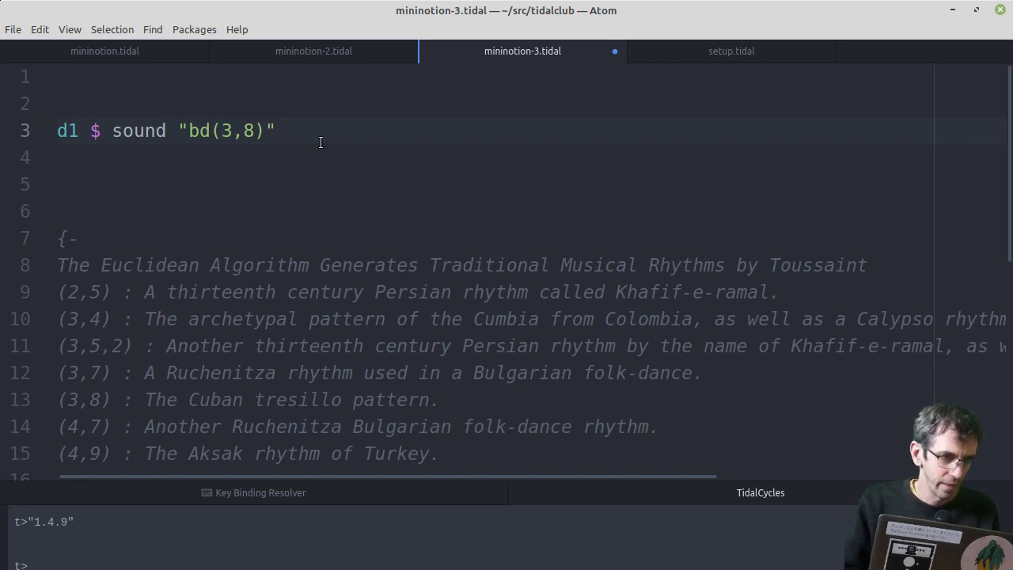
- Change the bd Euclidean values from (3,8) to (4,9) and play the pattern
key("Right")
key("Right")
key("Right")
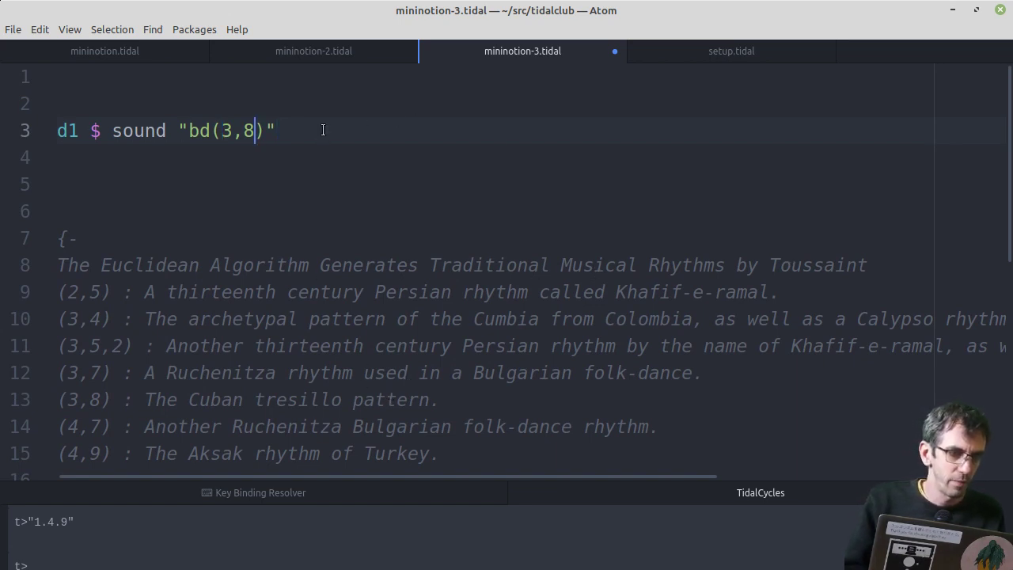
key("Left")
key("BackSpace")
type("4")
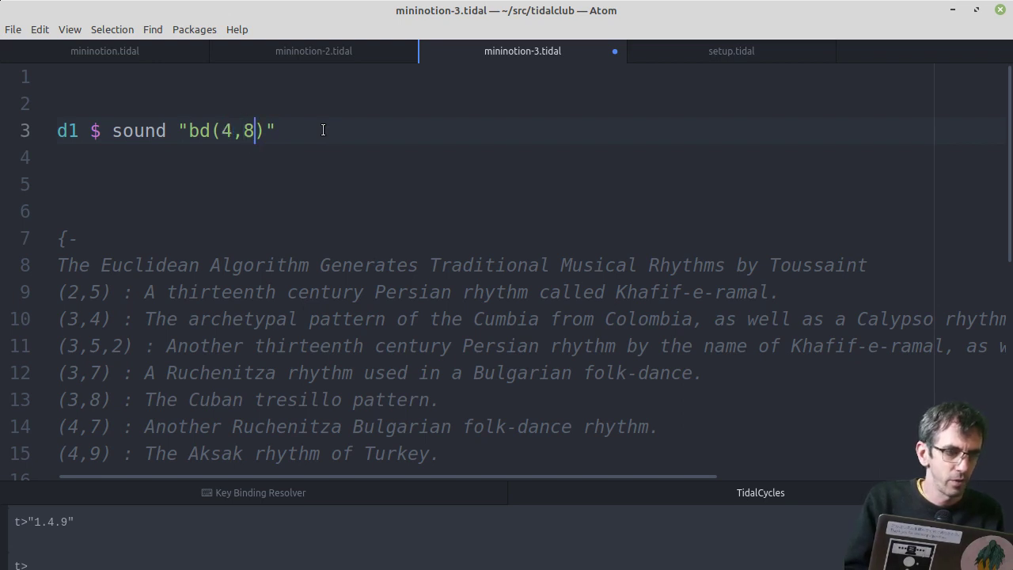
key("Right")
key("Right")
key("BackSpace")
type("9")
key("ctrl+Return")
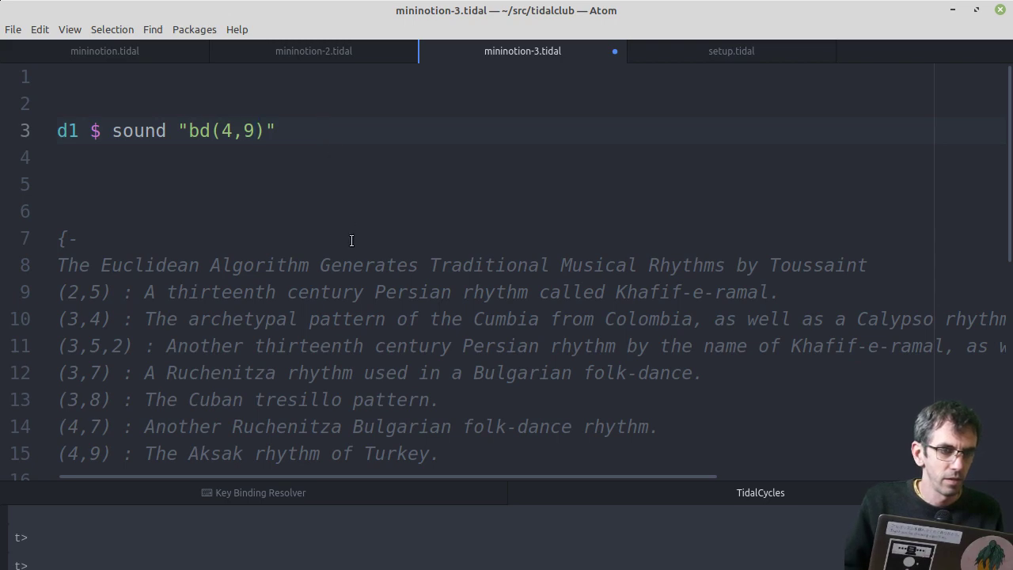
- Replace the bd sample with clap:4 and play clap:4(4,9)
scroll(351, 240, "down", 3)
scroll(351, 239, "up", 3)
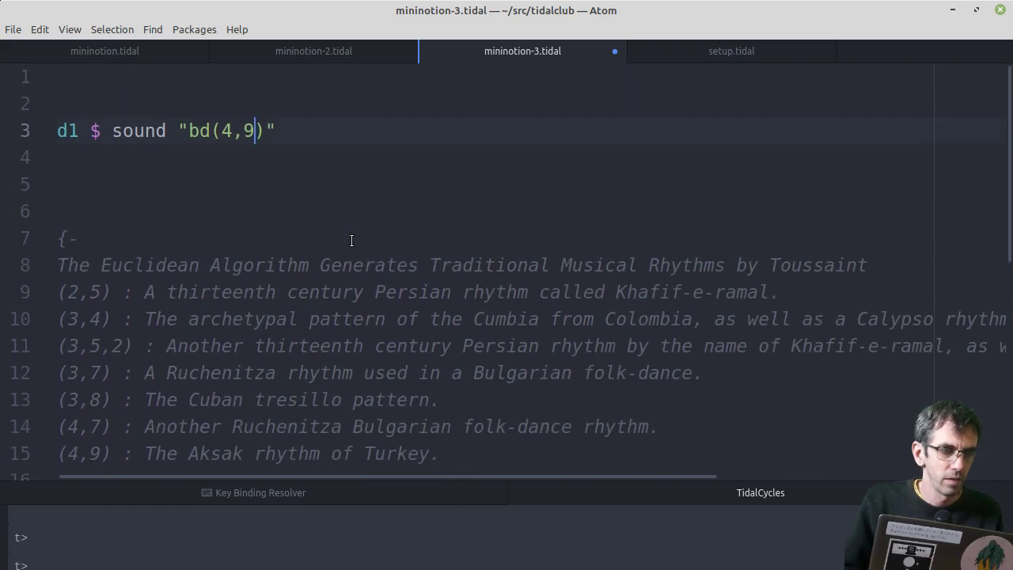
key("Left")
key("Left")
key("Left")
key("BackSpace")
key("BackSpace")
type("calp")
key("BackSpace")
key("BackSpace")
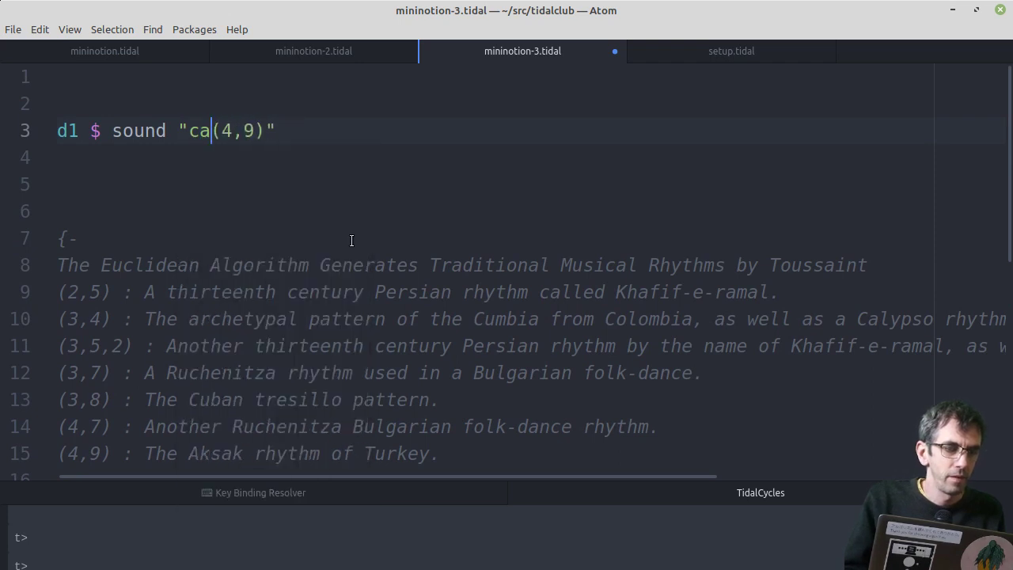
key("BackSpace")
type("lap:4")
key("ctrl+Return")
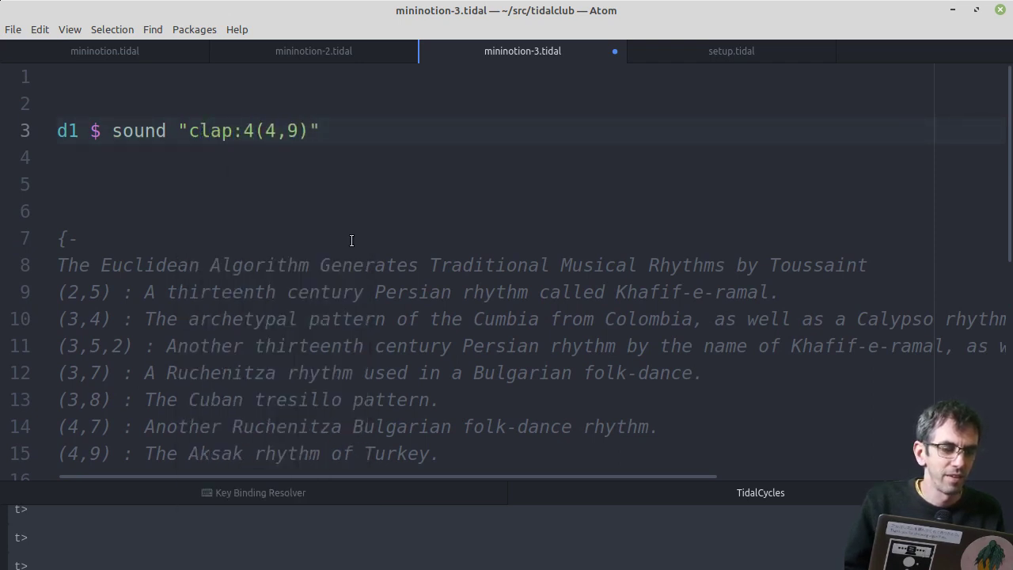
- Raise the clap hit count from 4 to 5, giving clap:4(5,9)
scroll(352, 240, "down", 5)
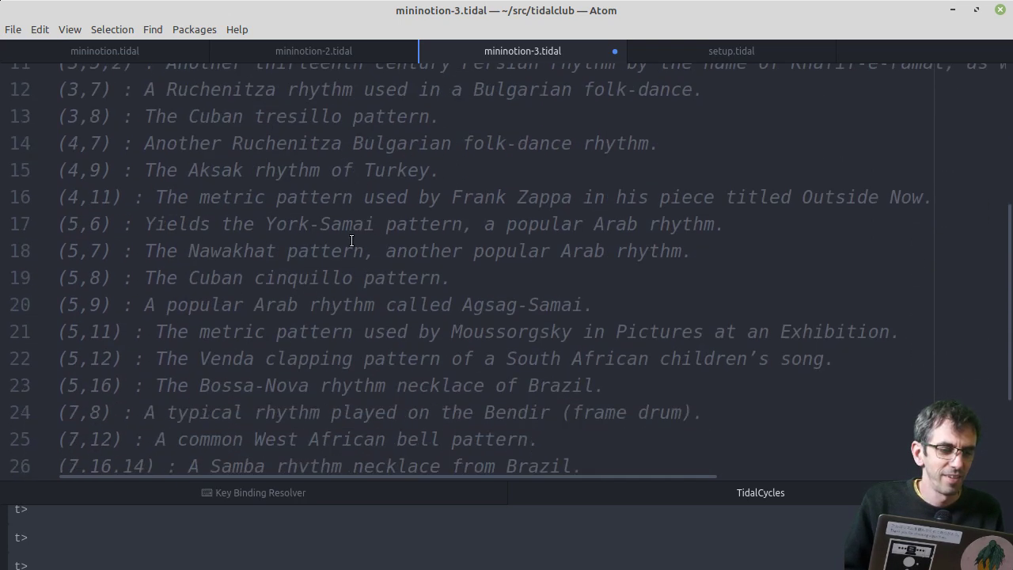
scroll(351, 240, "down", 2)
scroll(351, 239, "up", 1)
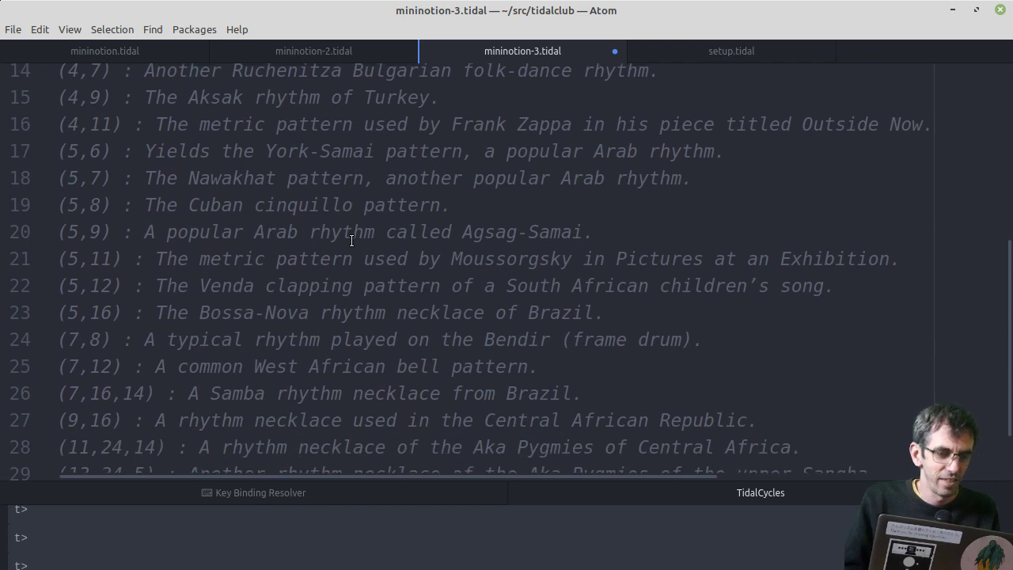
scroll(351, 240, "down", 2)
scroll(351, 239, "up", 1)
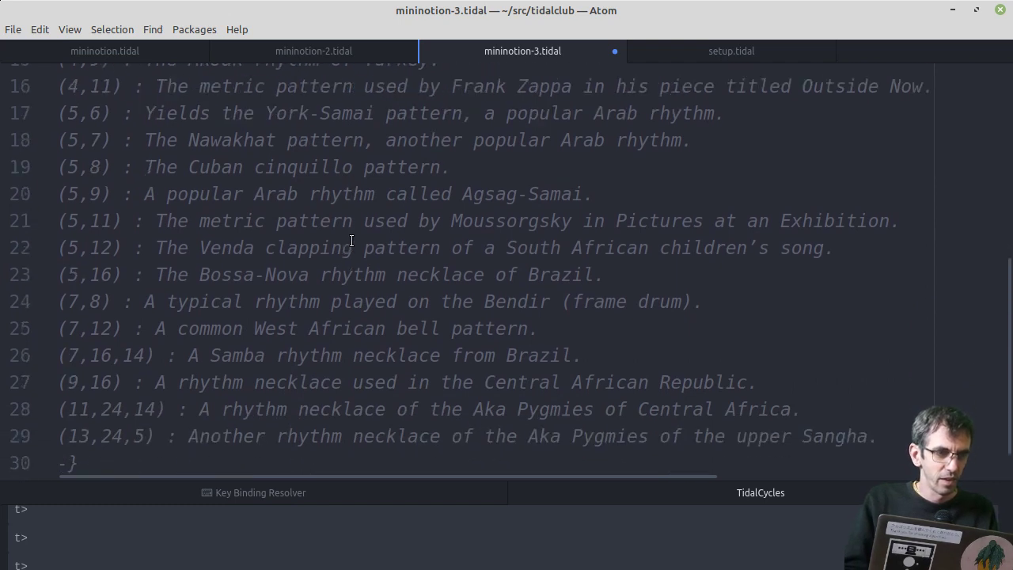
scroll(352, 240, "up", 3)
scroll(351, 240, "up", 1)
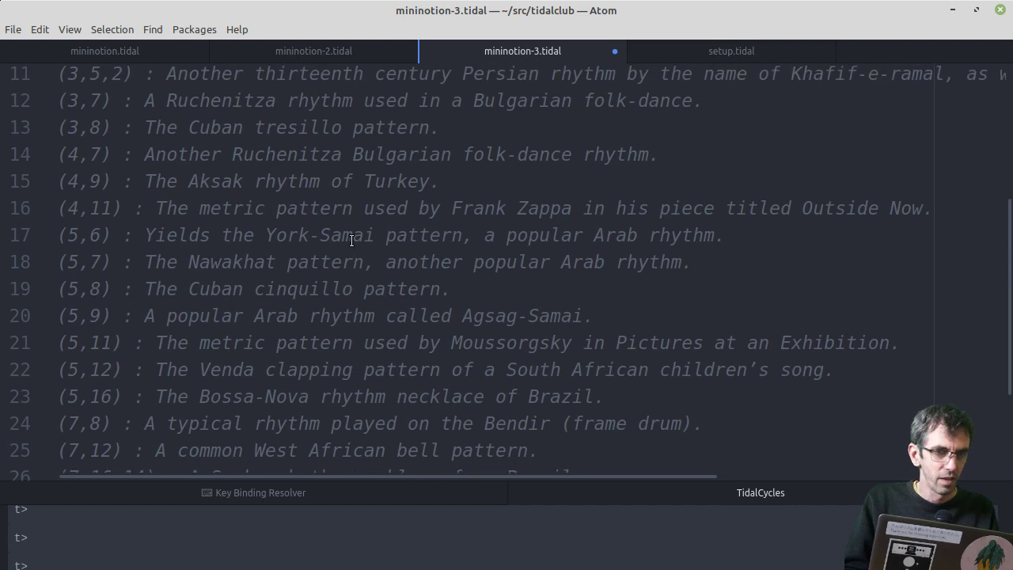
scroll(352, 239, "up", 4)
scroll(352, 240, "up", 5)
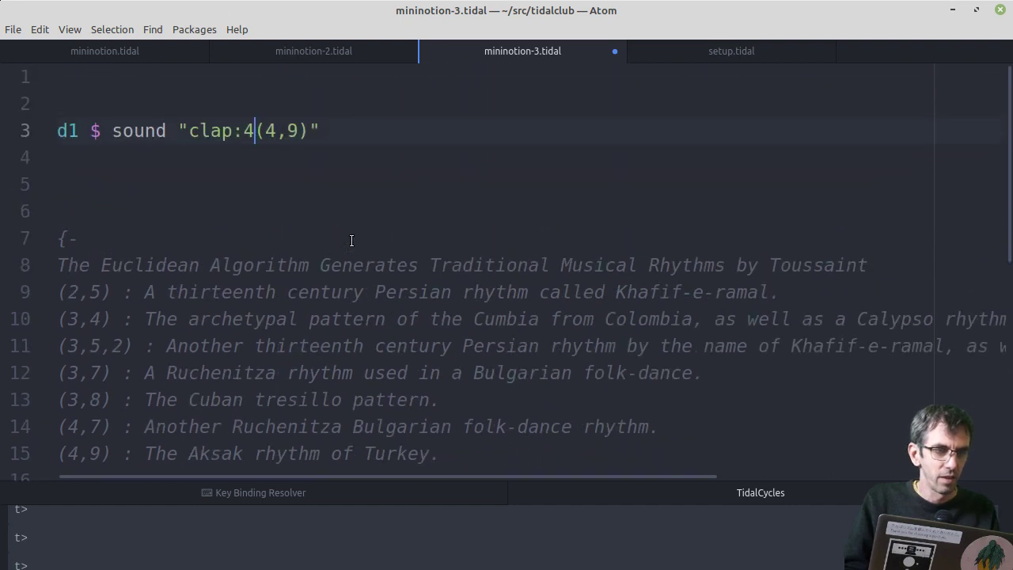
key("Right")
key("Right")
key("BackSpace")
type("5")
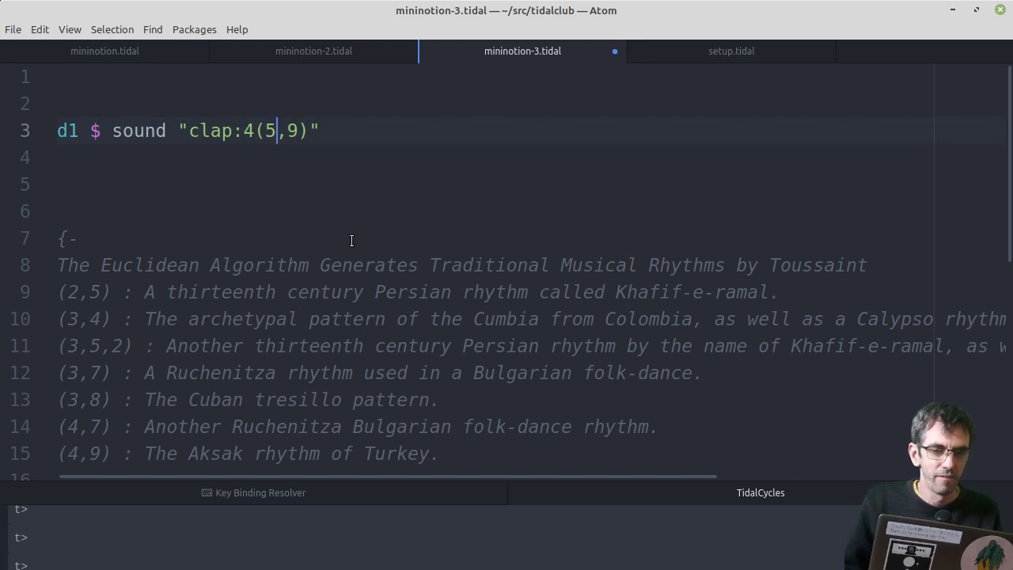
- Type a hush line on line 5, then erase it
key("Down")
key("Down")
type("hush")
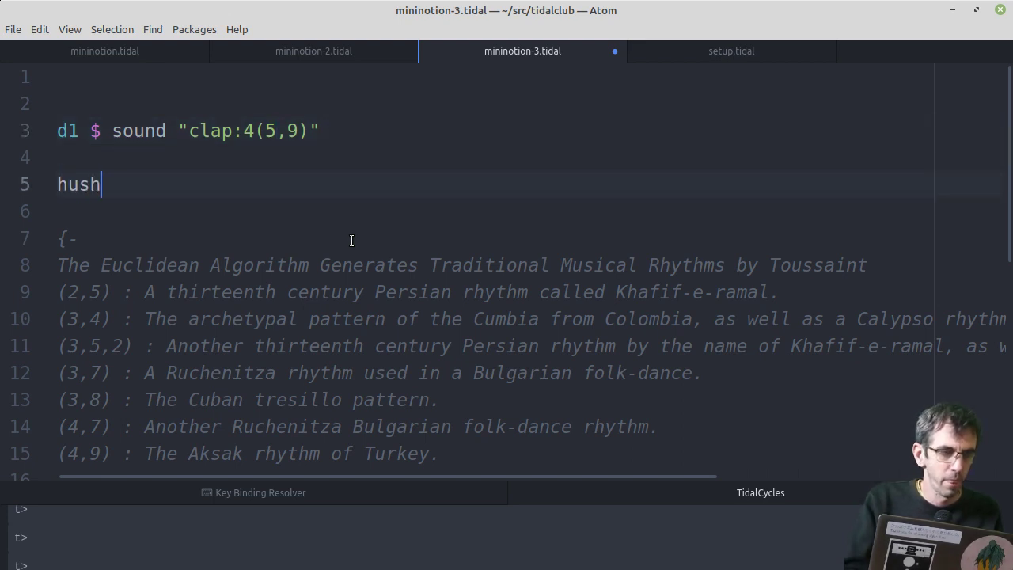
key("BackSpace")
key("BackSpace")
key("BackSpace")
key("BackSpace")
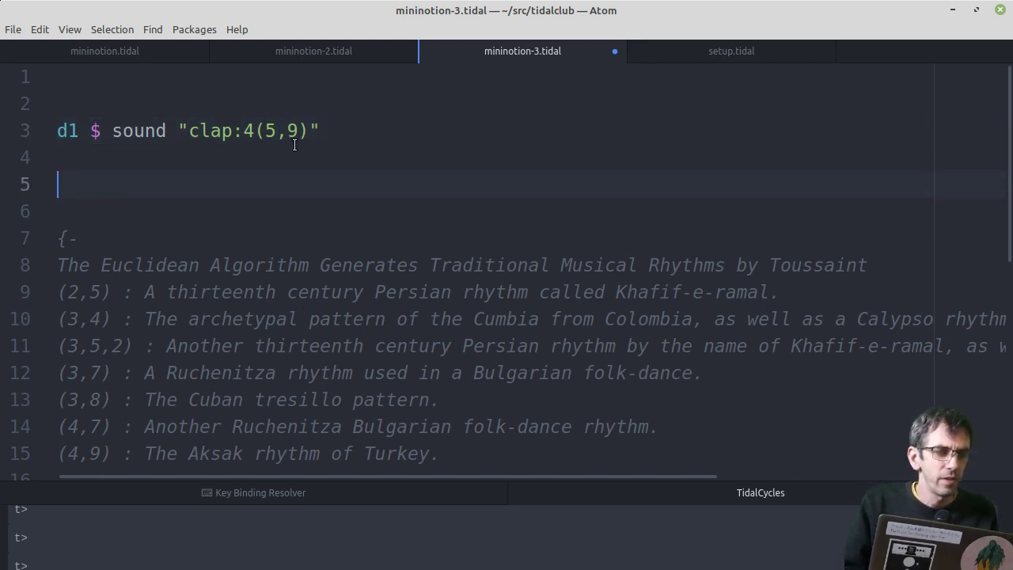
- Rewrite the clap Euclidean values as (7,12), making clap:4(7,12)
left_click(288, 130)
key("Right")
key("BackSpace")
type("12")
key("Left")
key("Left")
key("Left")
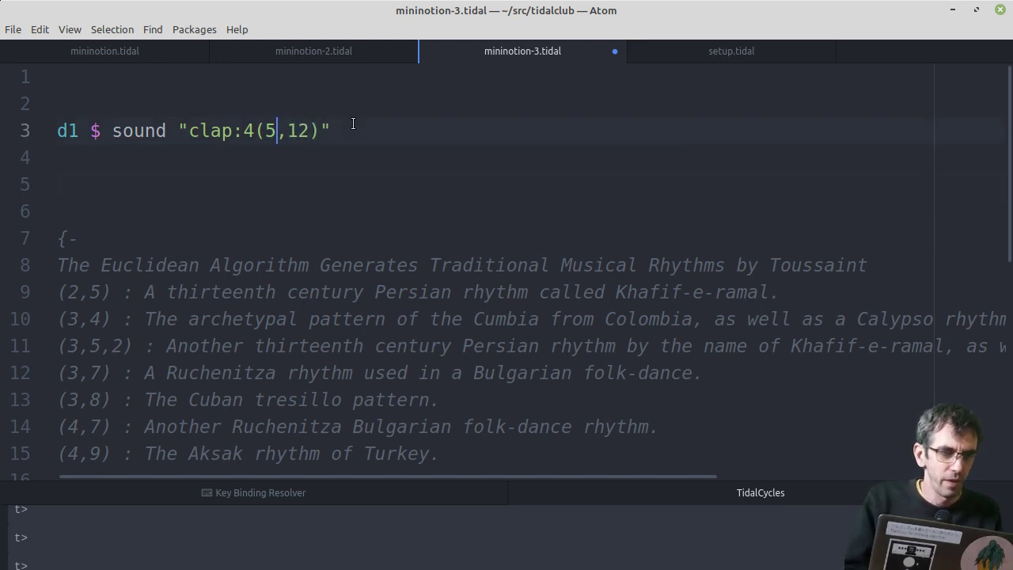
key("BackSpace")
type("7")
- Type hush on line 6, erase it, and return to empty line 5
key("Down")
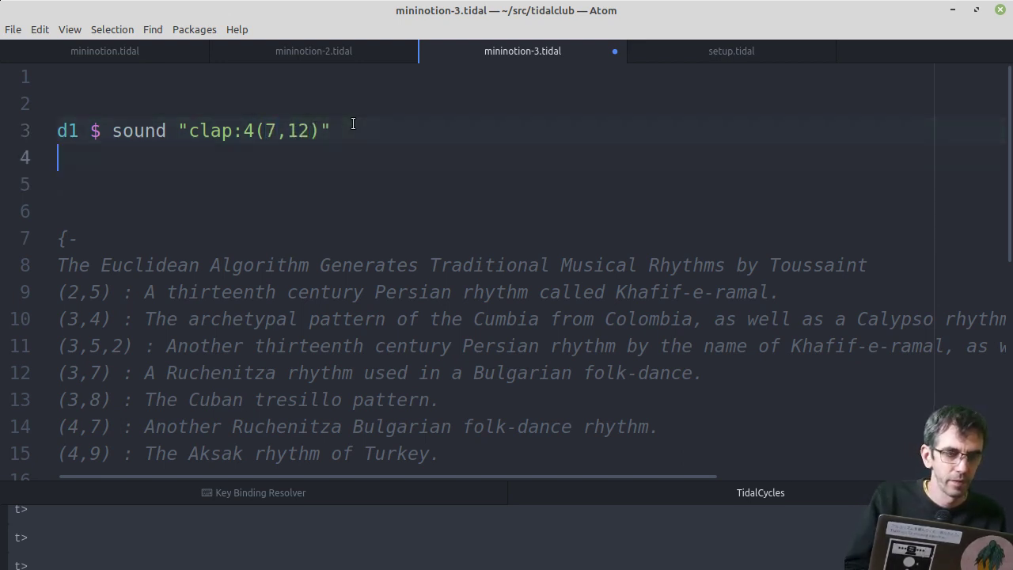
key("Down")
key("Down")
type("hush")
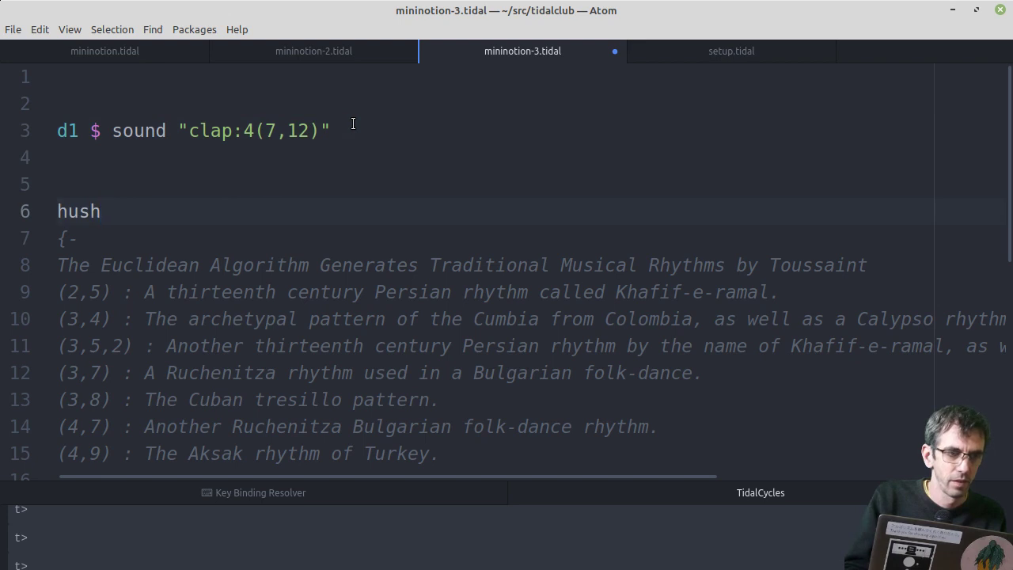
key("BackSpace")
key("BackSpace")
key("BackSpace")
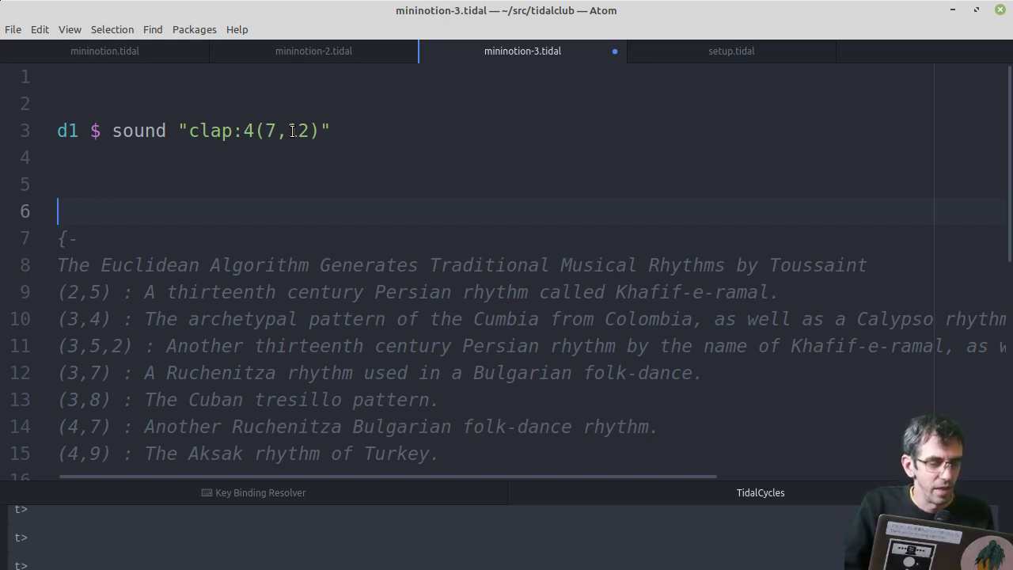
key("Up")
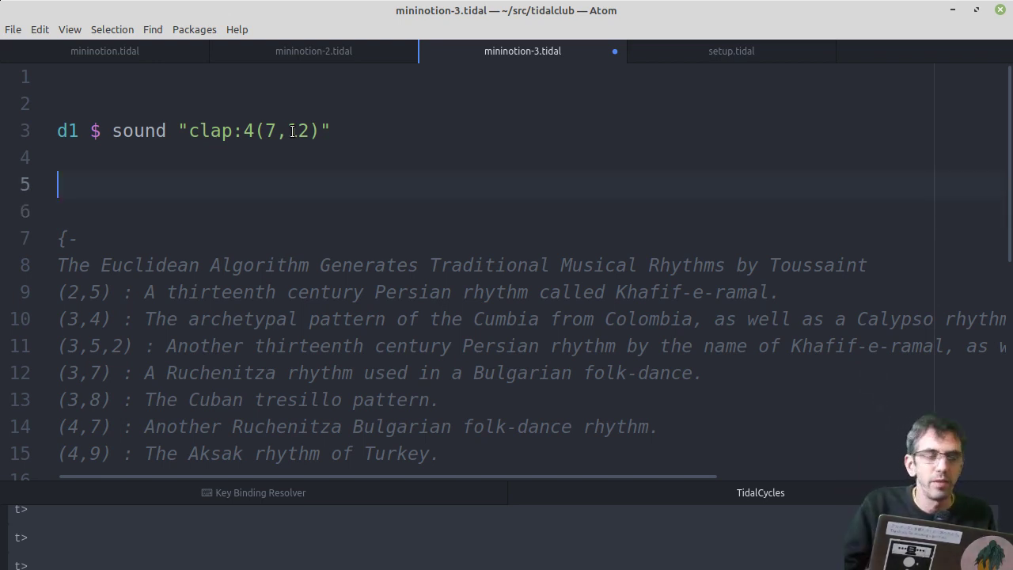
- Add draw "x(7,12)" on line 5, run it, and select the printed rhythm in the console
type("d")
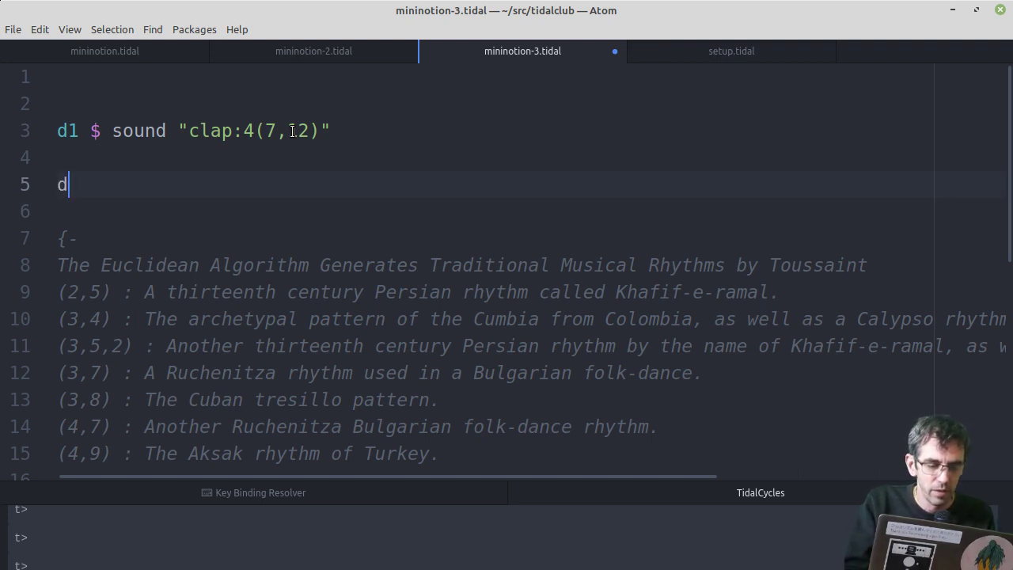
type("raw \"")
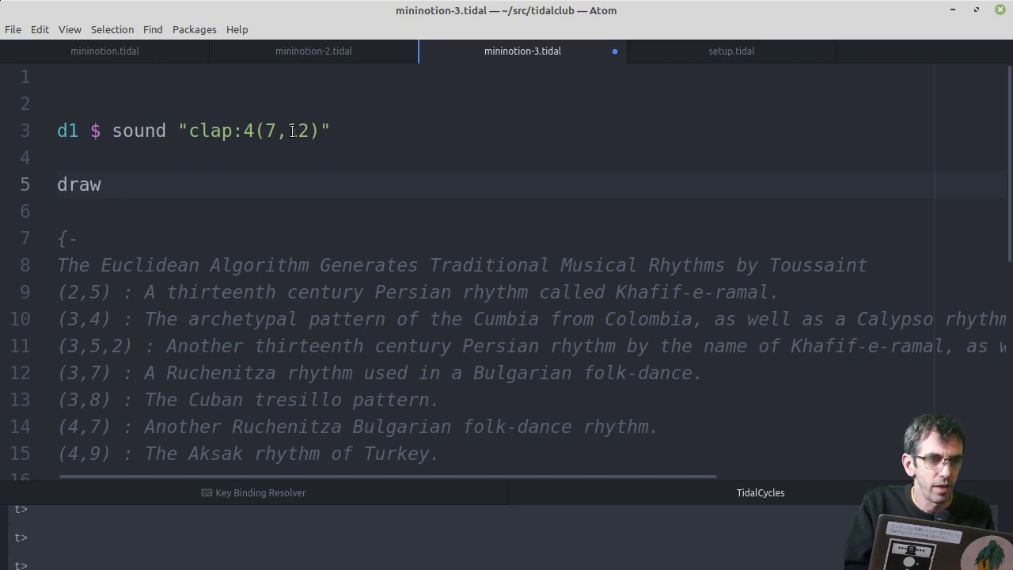
type("x(")
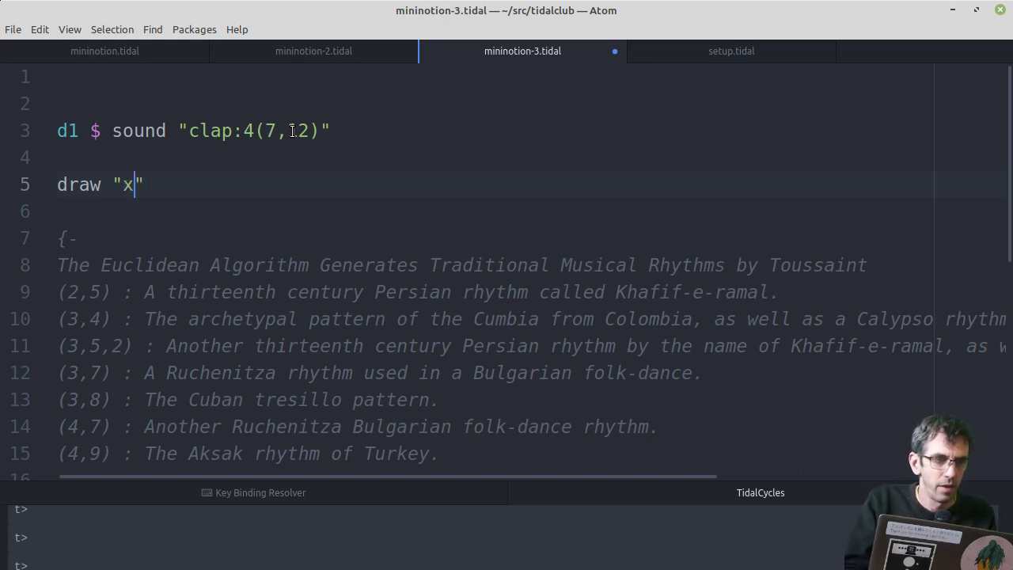
type("7,")
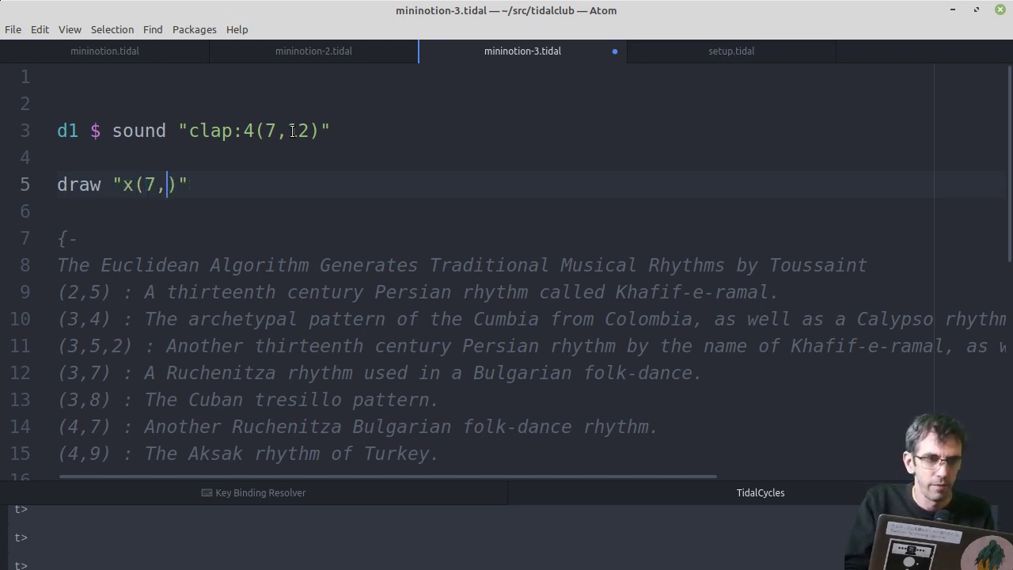
type("12")
key("ctrl+Return")
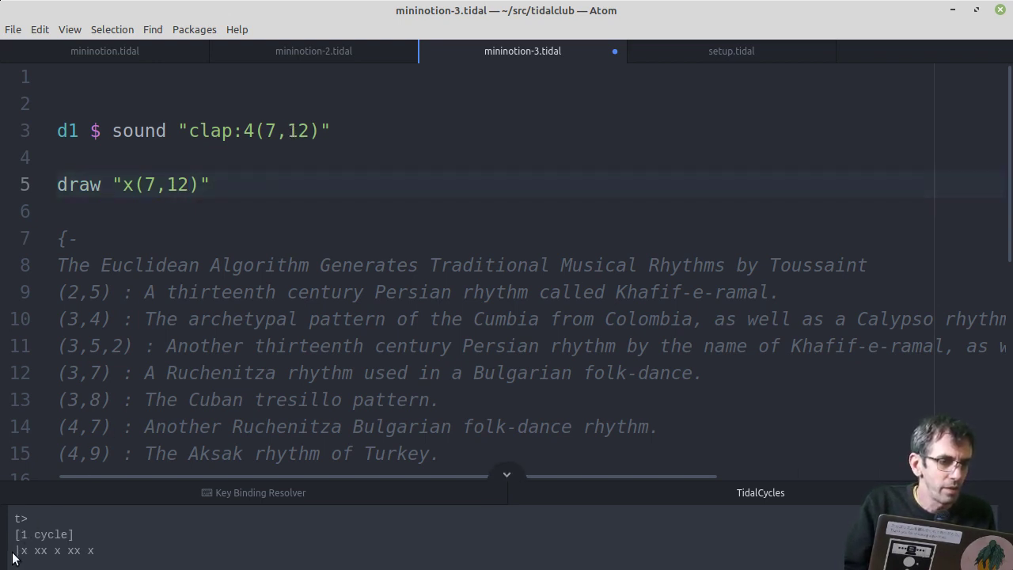
left_click_drag(16, 552, 111, 556)
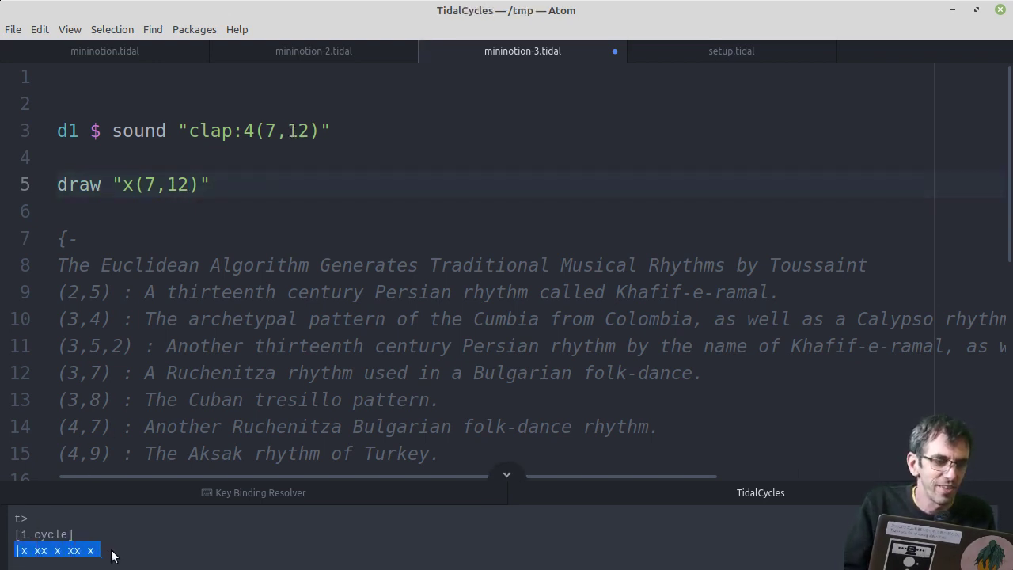
- Paste the drawn x(7,12) rhythm below the draw line as one quoted string
left_click(143, 220)
type("|x xx x xx x")
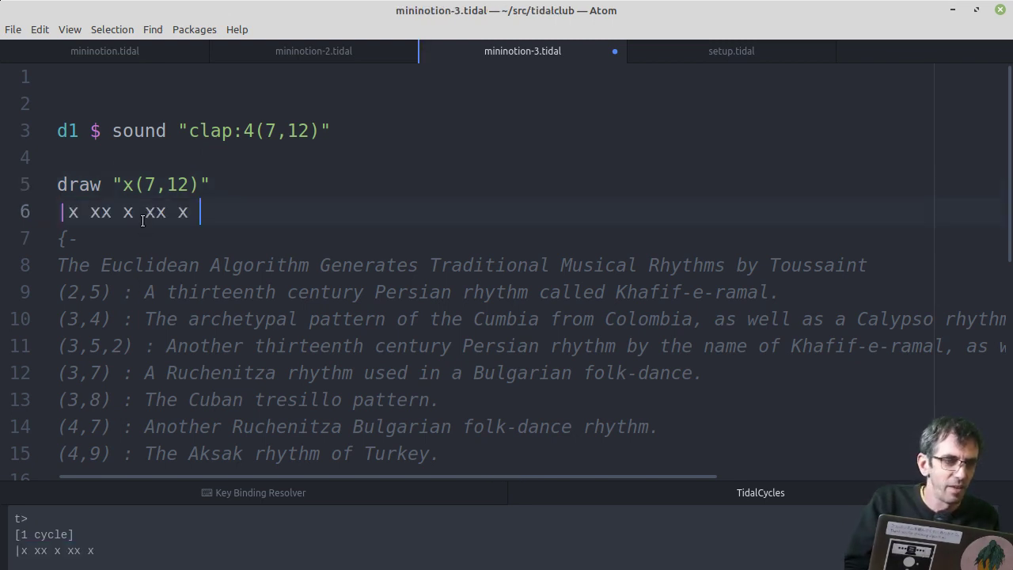
type("\"")
key("Return")
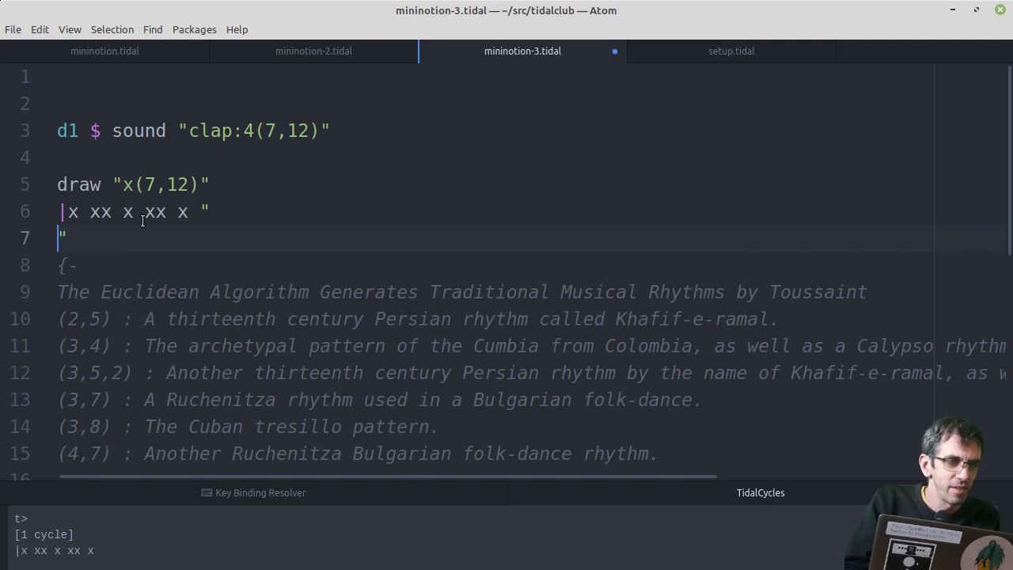
key("Delete")
key("Up")
key("Return")
type("\"|x xx x xx x \"")
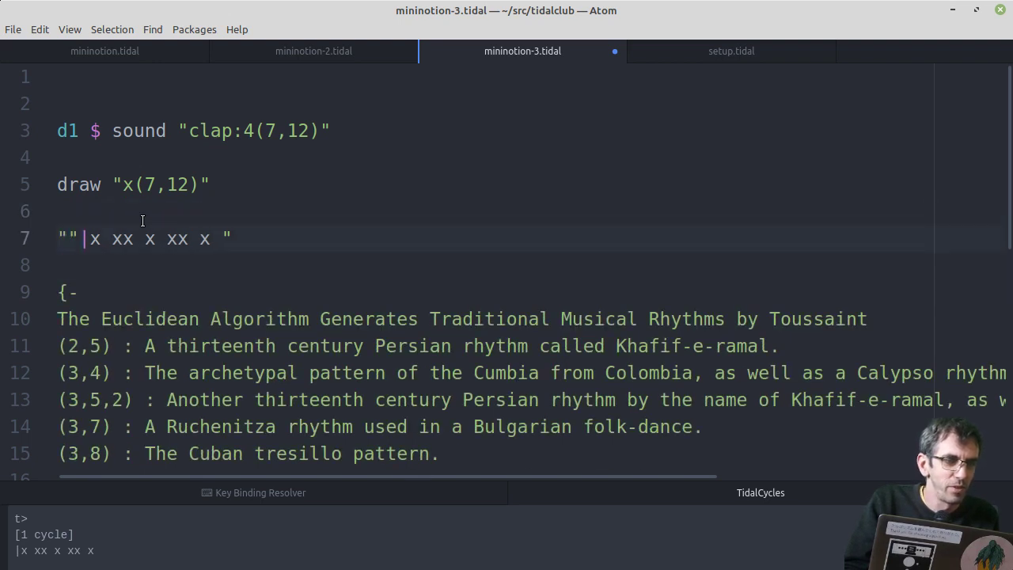
key("Delete")
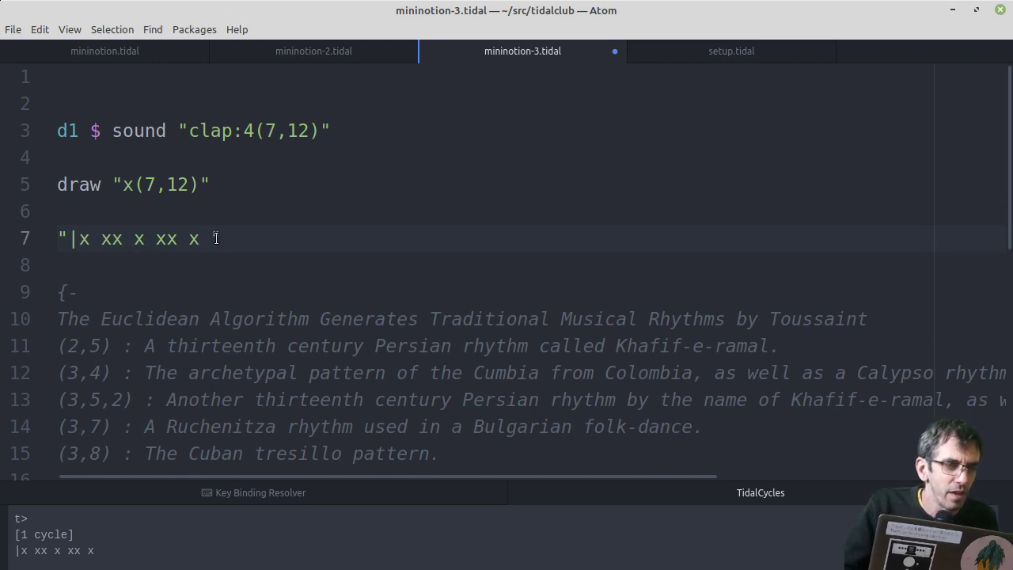
- Compare the pasted rhythm's hits with the draw line's 12 steps and 7 hits
key("Left")
key("Left")
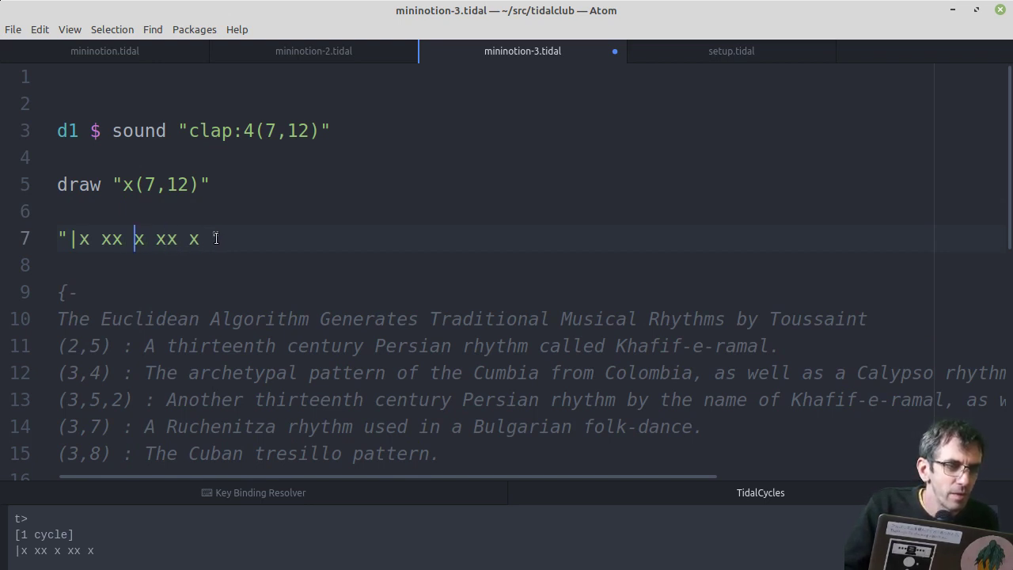
key("Left")
key("Left")
key("Left")
key("Right")
key("Right")
key("Right")
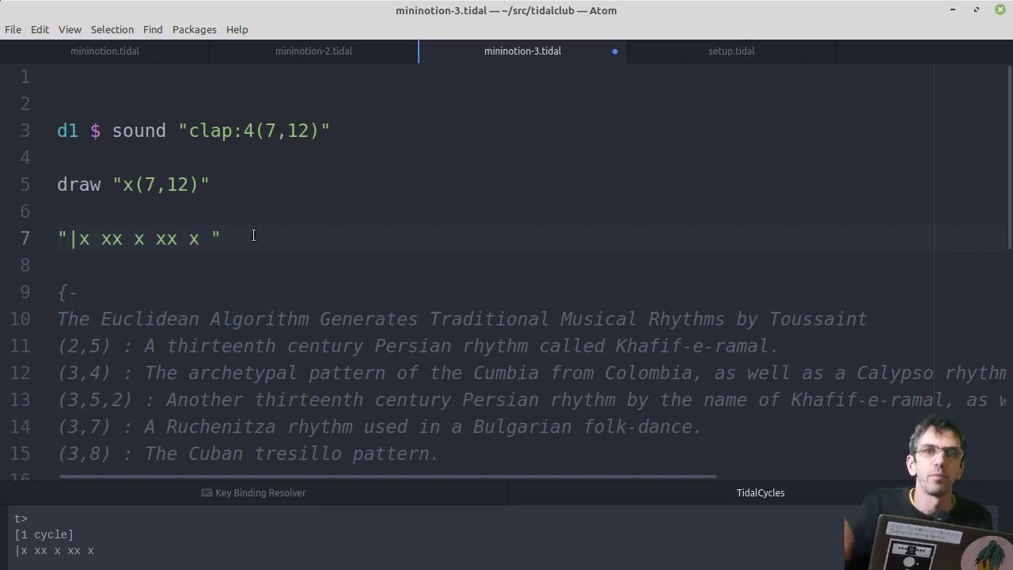
key("Left")
key("Left")
key("Left")
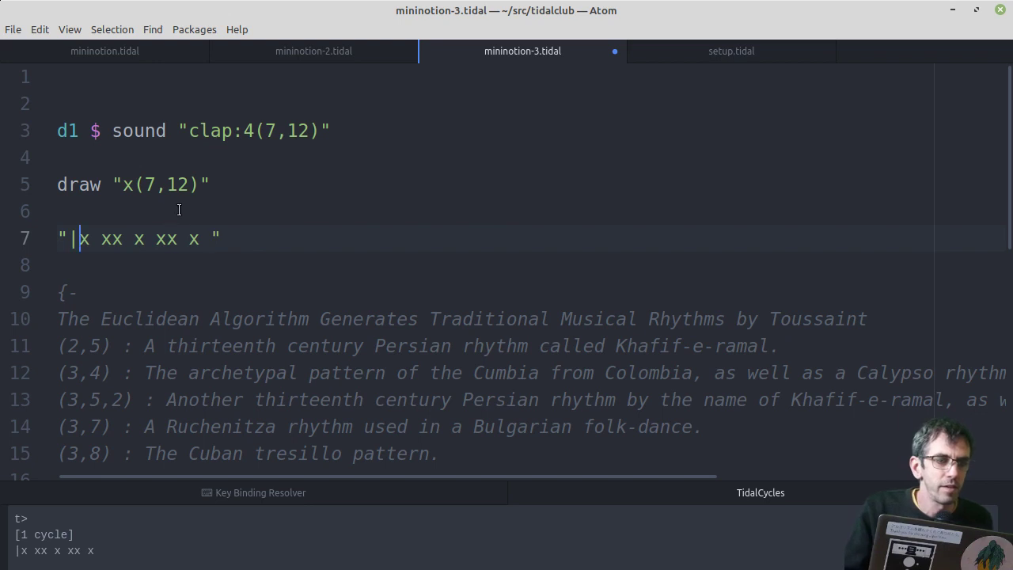
left_click(169, 193)
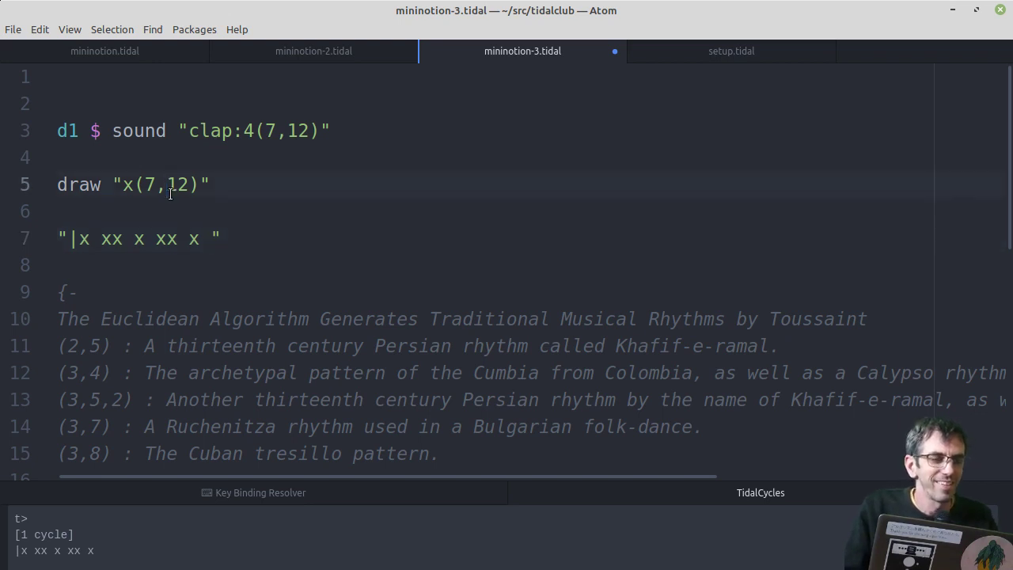
left_click_drag(169, 193, 191, 193)
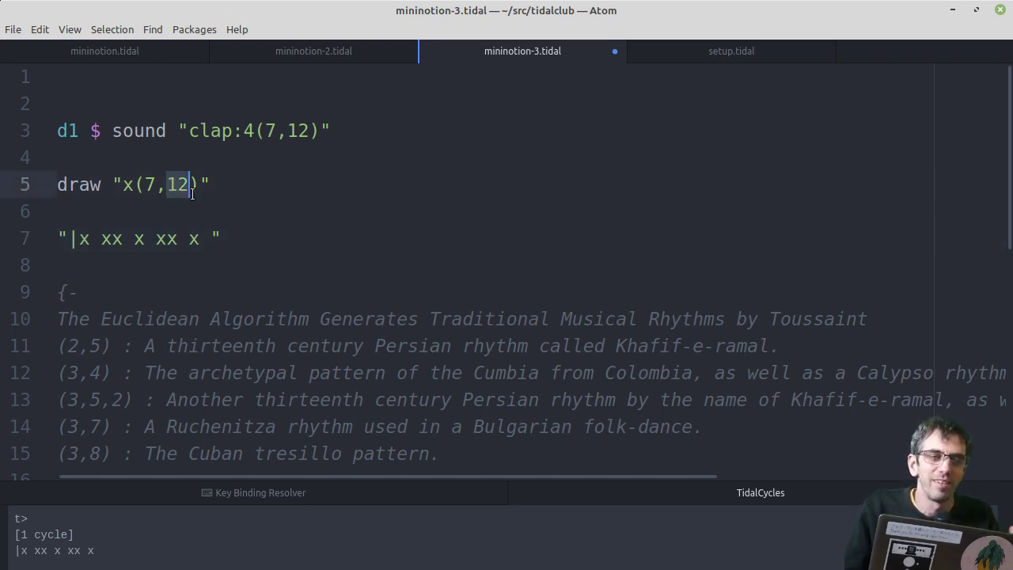
left_click(154, 186)
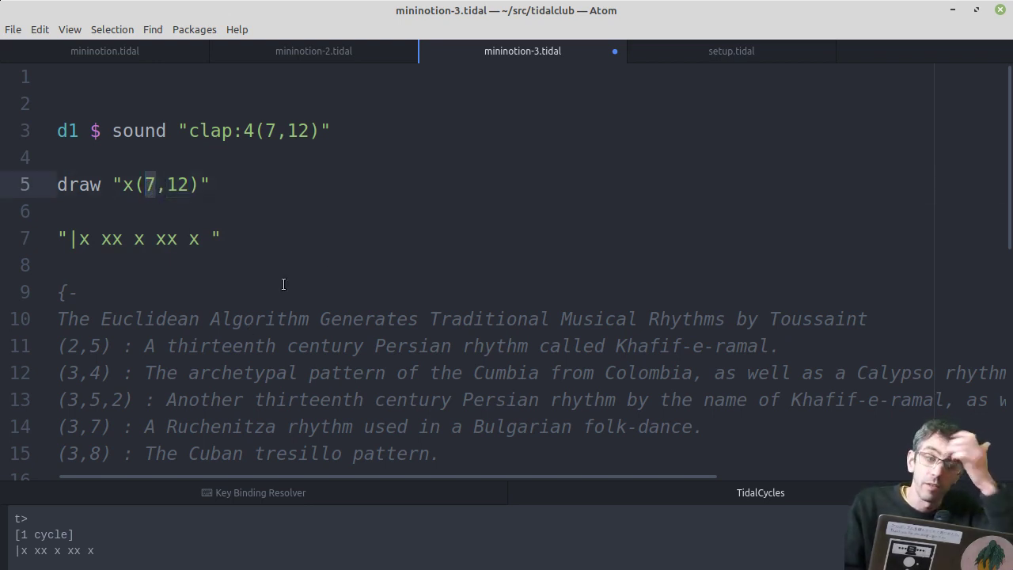
- Select the drawn hits on line 7, then replay the clap pattern on line 3
left_click(257, 149)
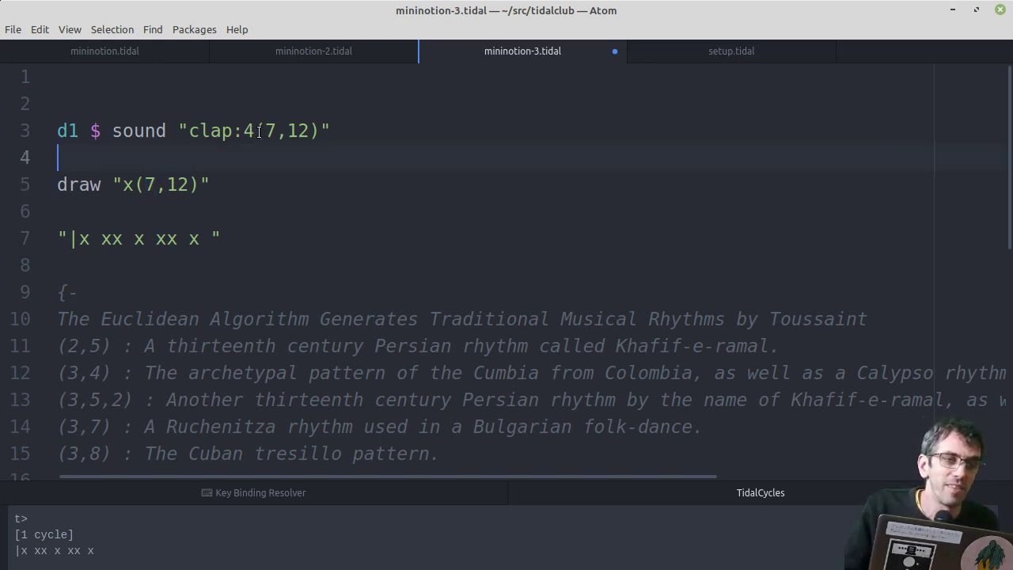
left_click(179, 131)
key("Down")
key("Down")
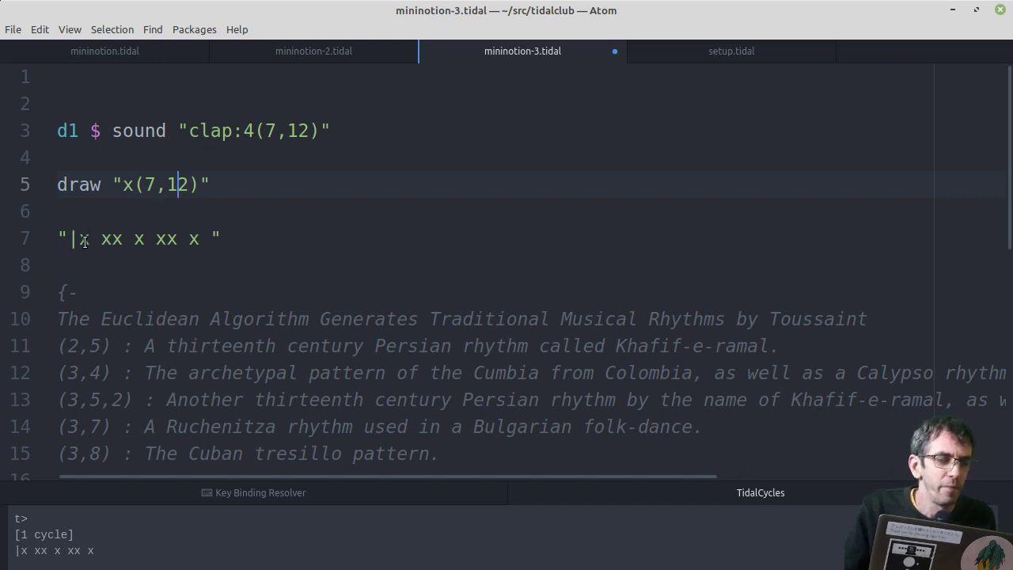
left_click_drag(80, 239, 210, 236)
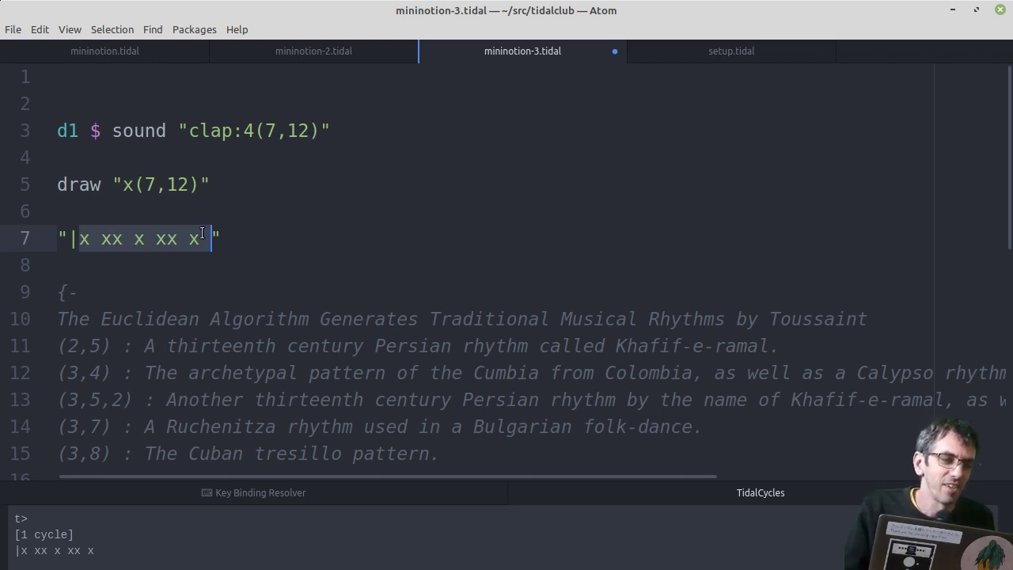
left_click(250, 132)
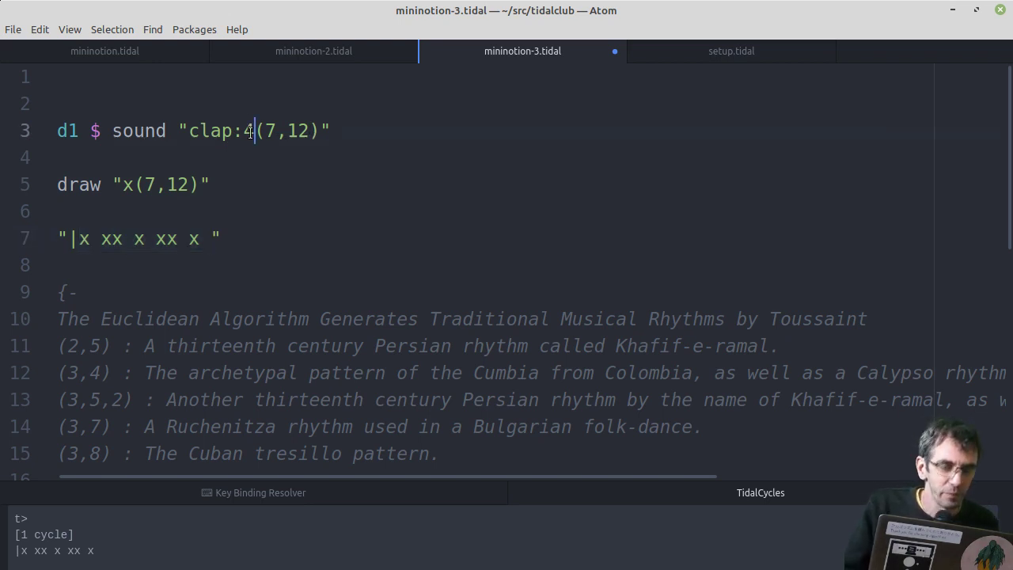
key("ctrl+Return")
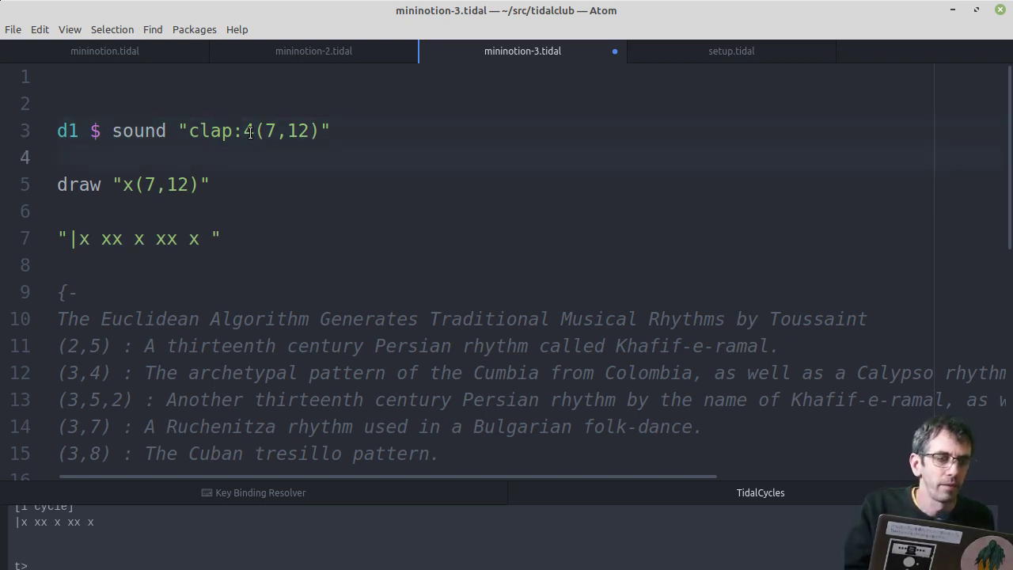
- Type hush on a new line below the draw example and run it to stop all sound
key("Down")
key("Down")
key("Return")
type("hu")
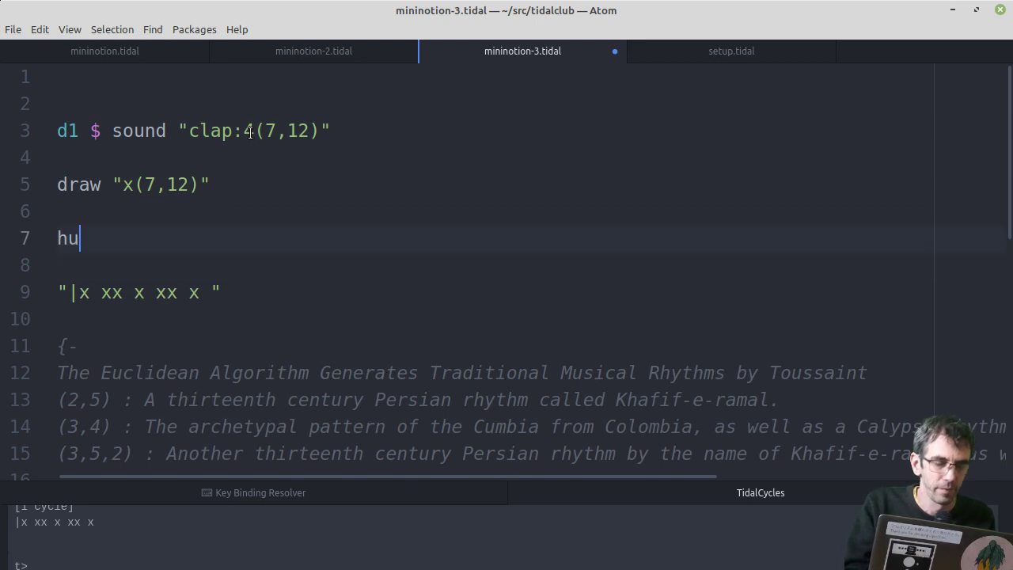
type("sh")
key("ctrl+Return")
key("BackSpace")
- Change the draw example to x(3,8) and run it
key("BackSpace")
key("BackSpace")
key("BackSpace")
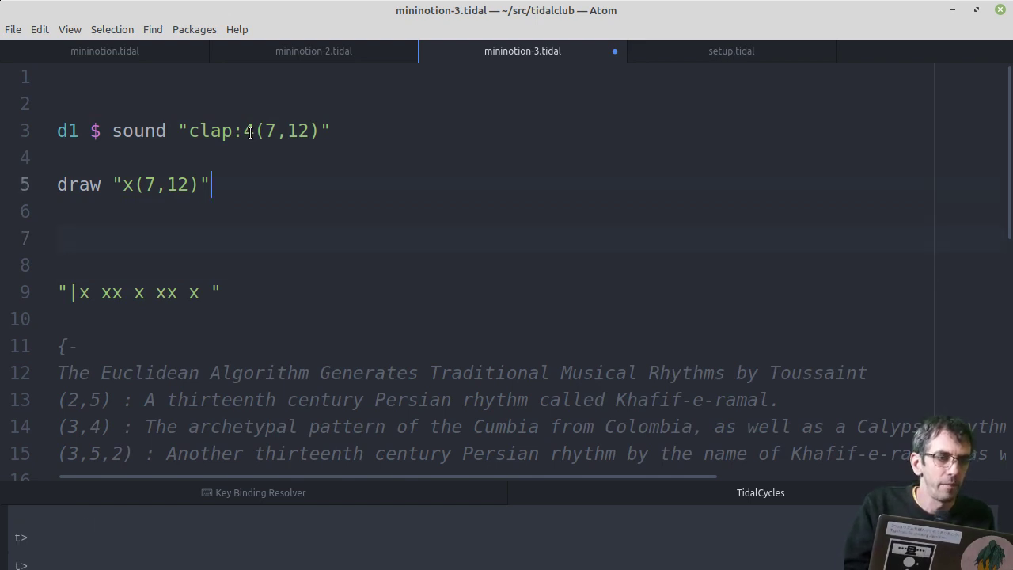
key("Left")
key("Left")
key("BackSpace")
key("BackSpace")
key("BackSpace")
key("BackSpace")
type("3,8")
key("ctrl+Return")
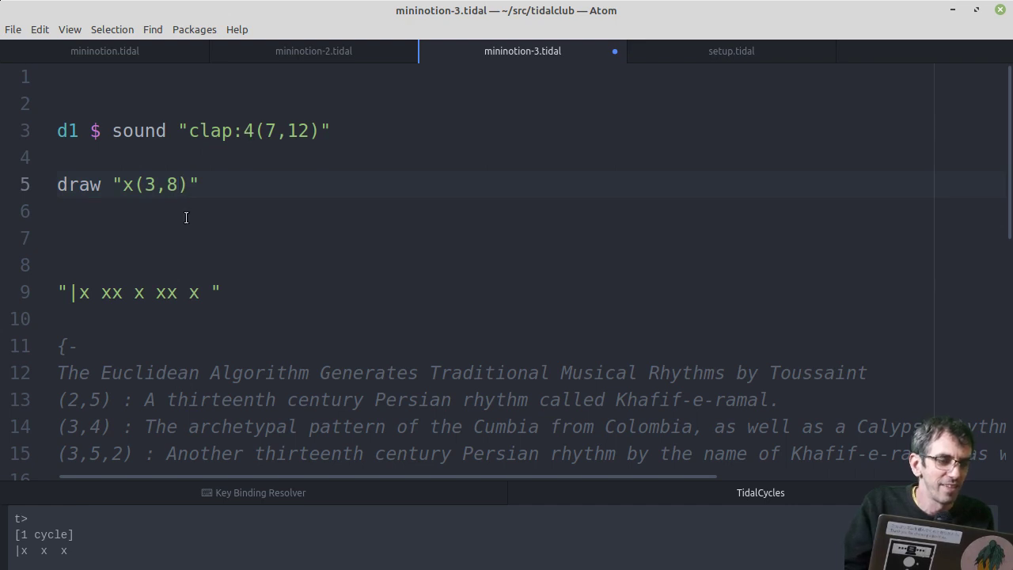
- Copy the printed x(3,8) pattern from the console and paste it quoted on line 7
left_click(81, 550)
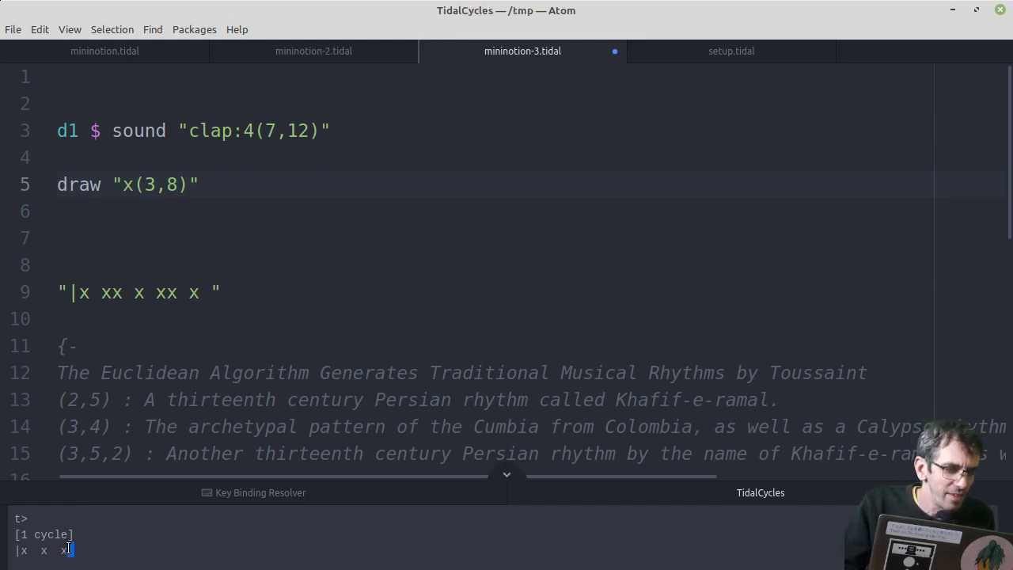
left_click_drag(79, 550, 25, 556)
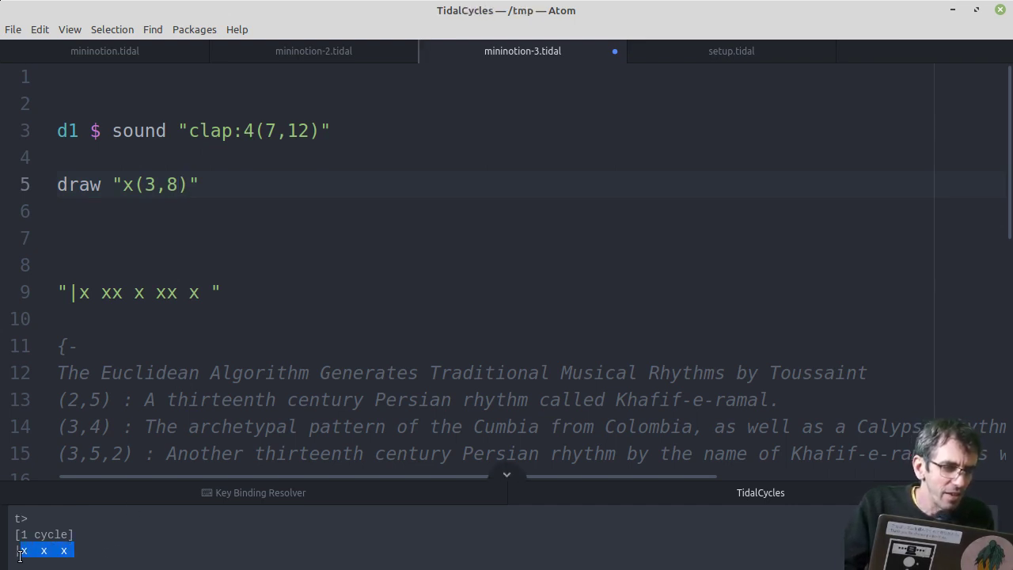
left_click(78, 552)
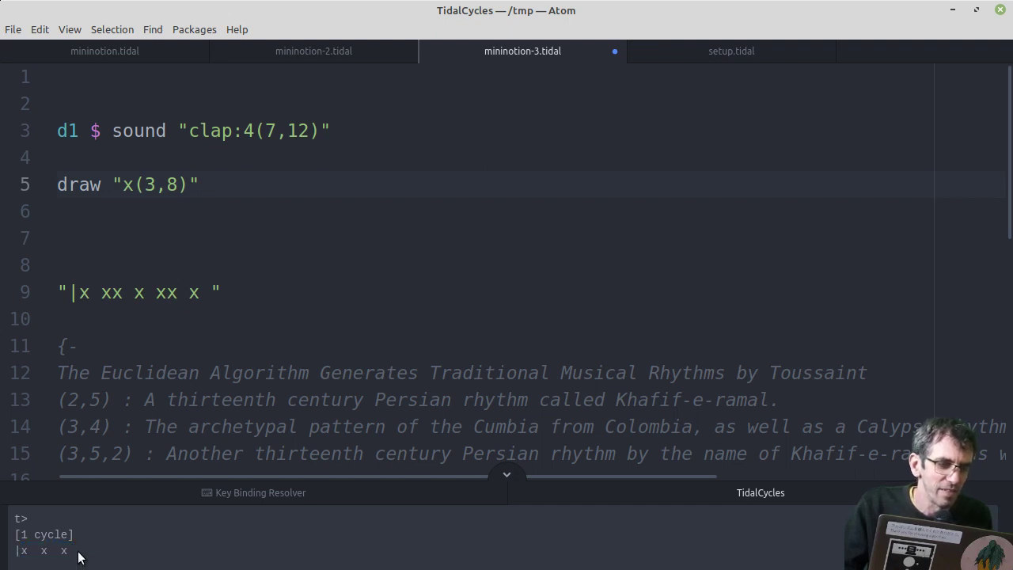
left_click_drag(77, 552, 18, 554)
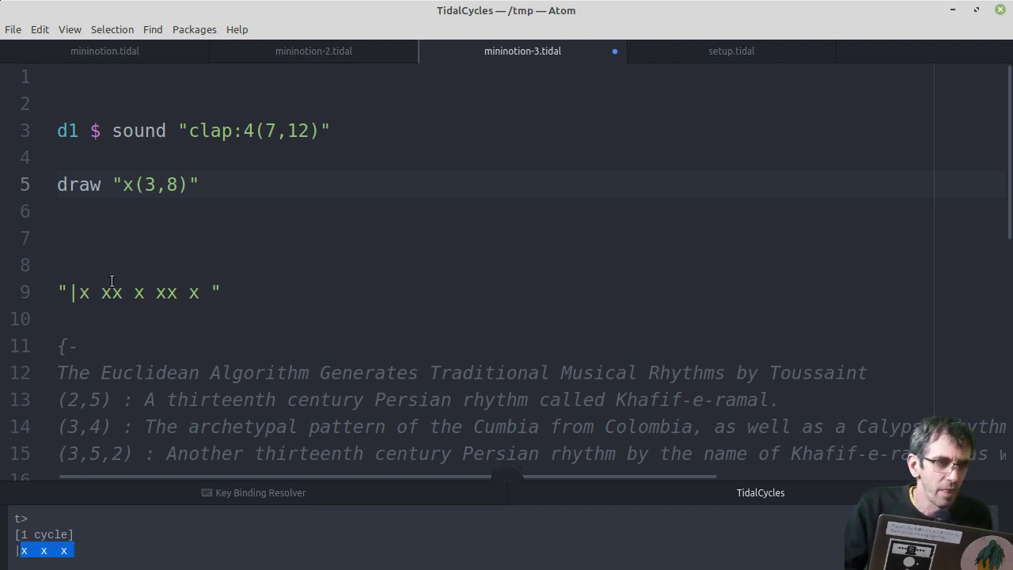
left_click(126, 227)
type("x  x  x")
type("\"")
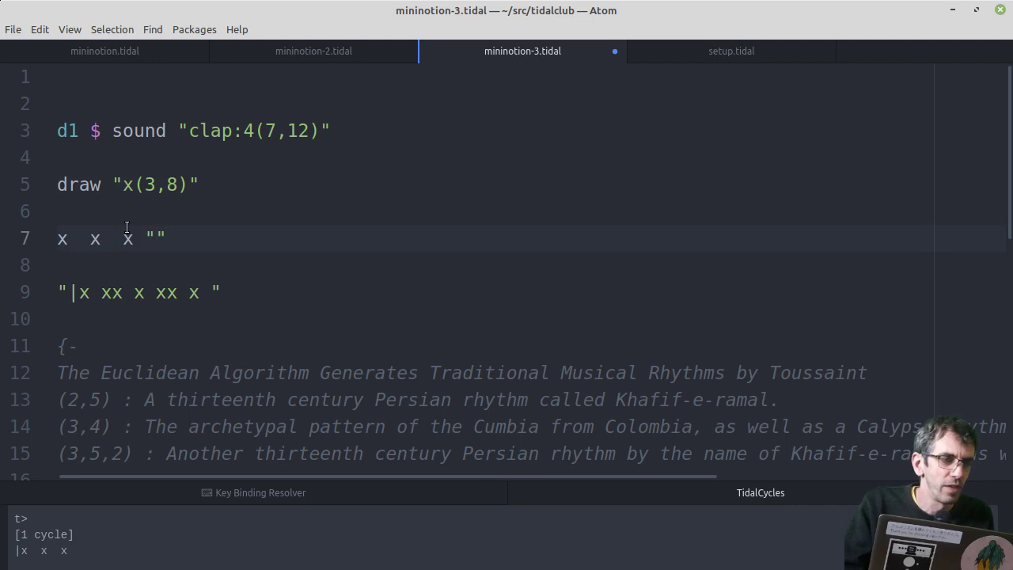
key("BackSpace")
key("Home")
type("\"")
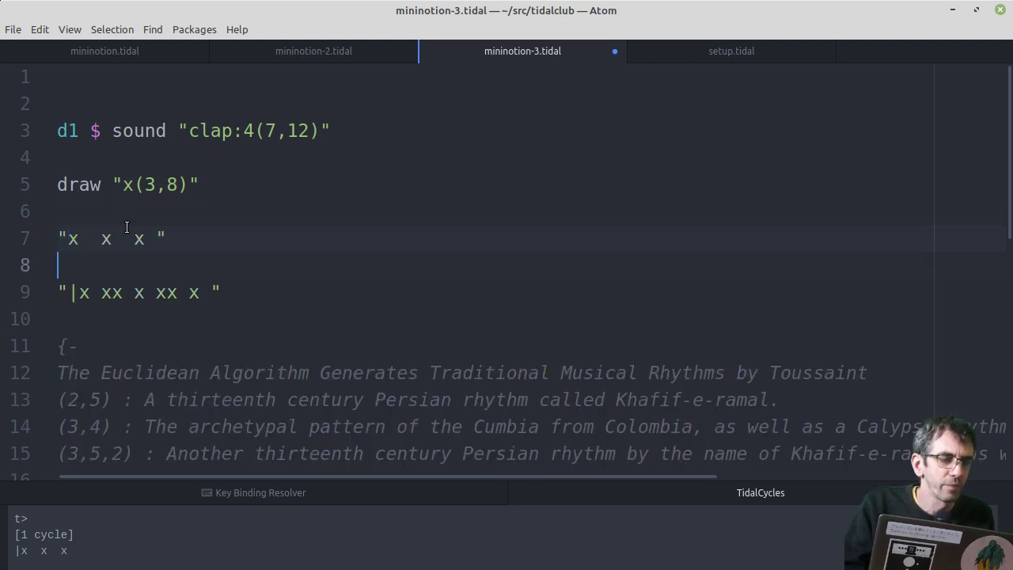
- Highlight the gaps between the x hits, then move back toward the draw line
left_click_drag(68, 238, 159, 239)
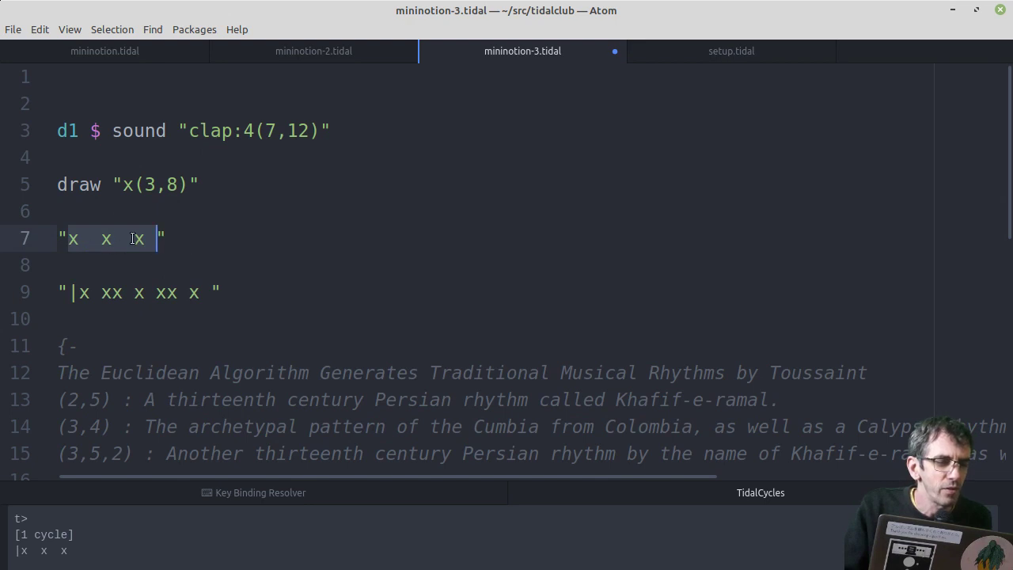
left_click(65, 238)
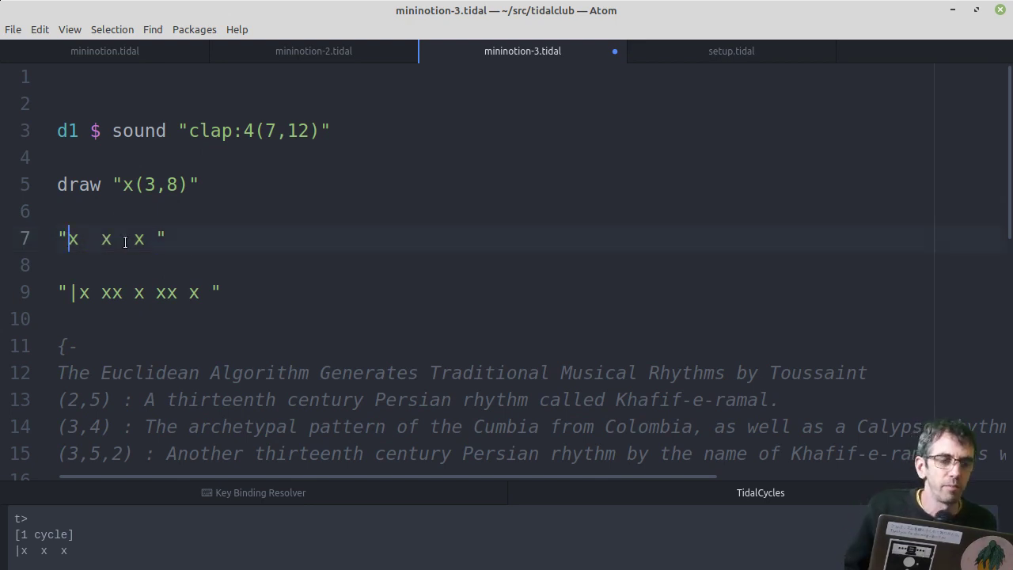
key("Up")
key("Up")
key("End")
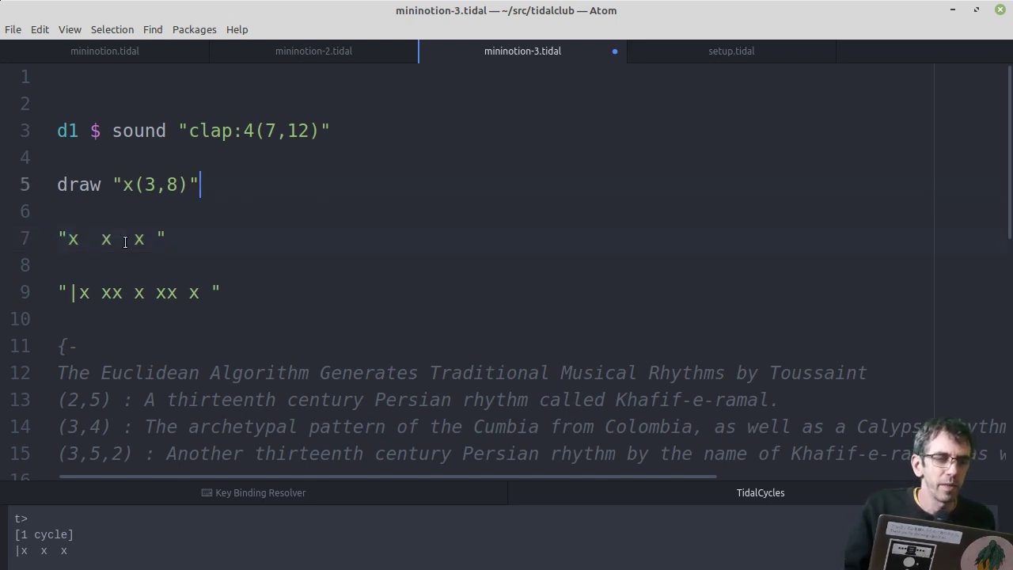
key("Left")
key("Left")
key("BackSpace")
type("9")
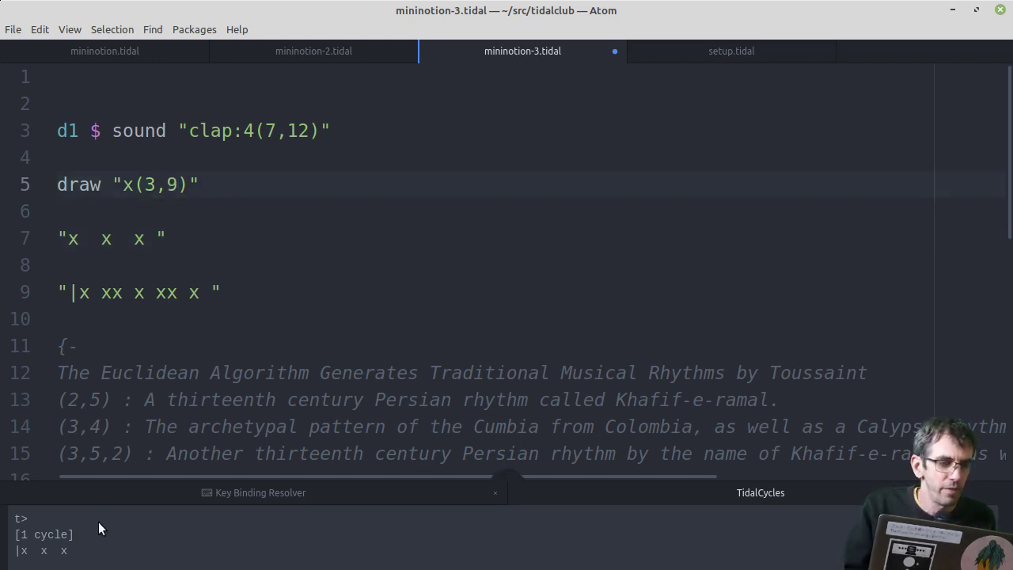
left_click(151, 245)
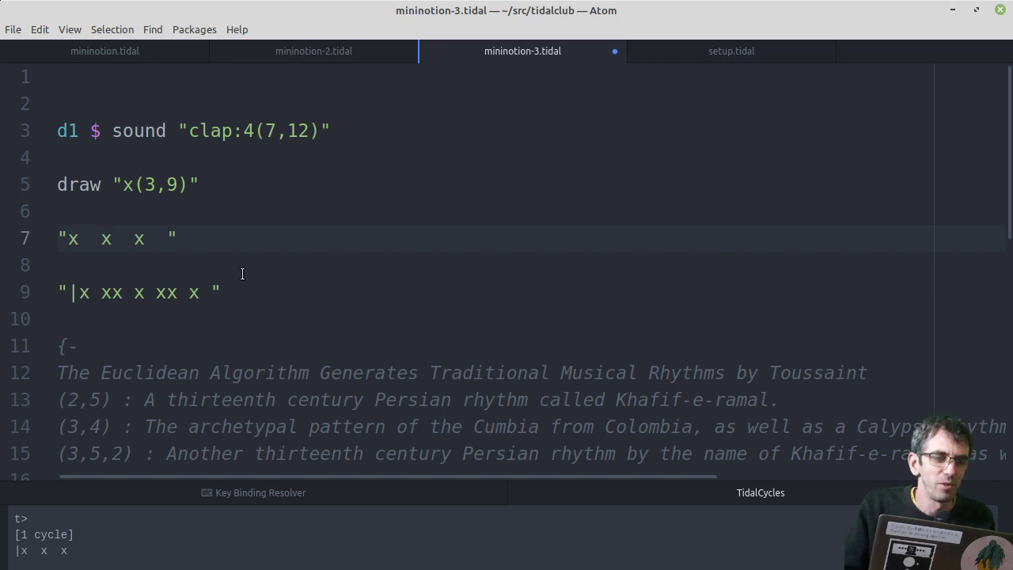
key("Up")
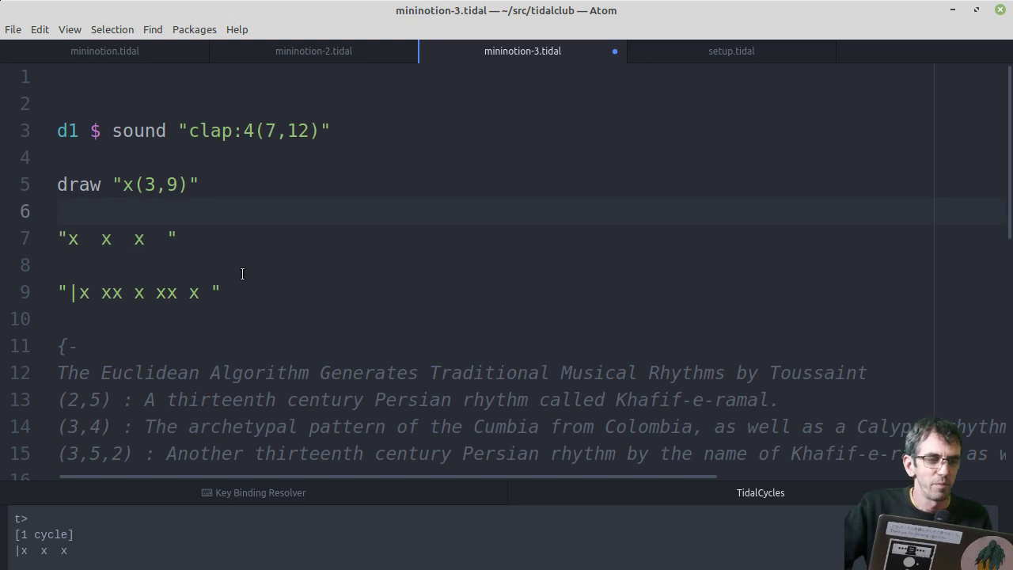
key("Left")
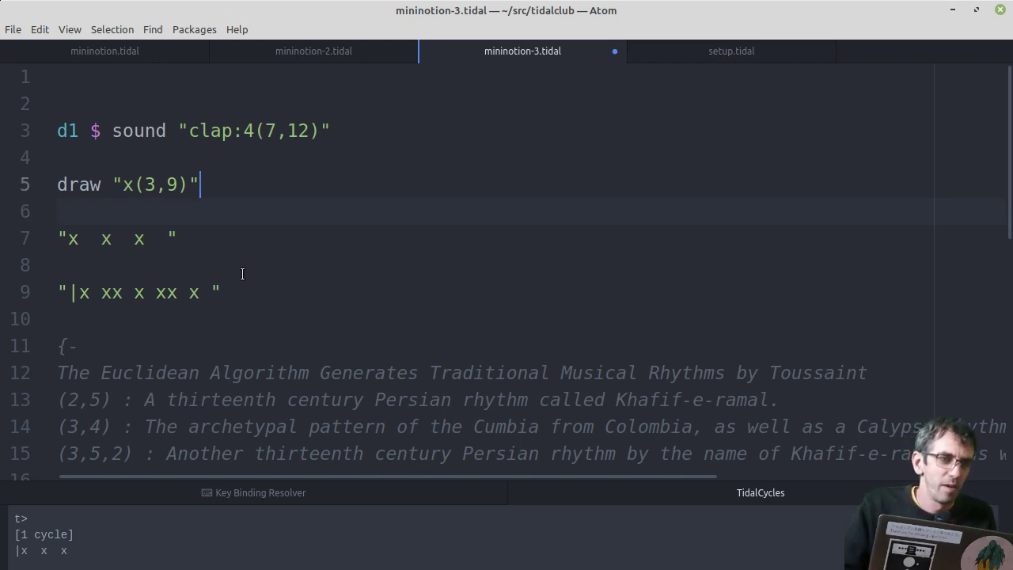
key("BackSpace")
type("8")
key("Down")
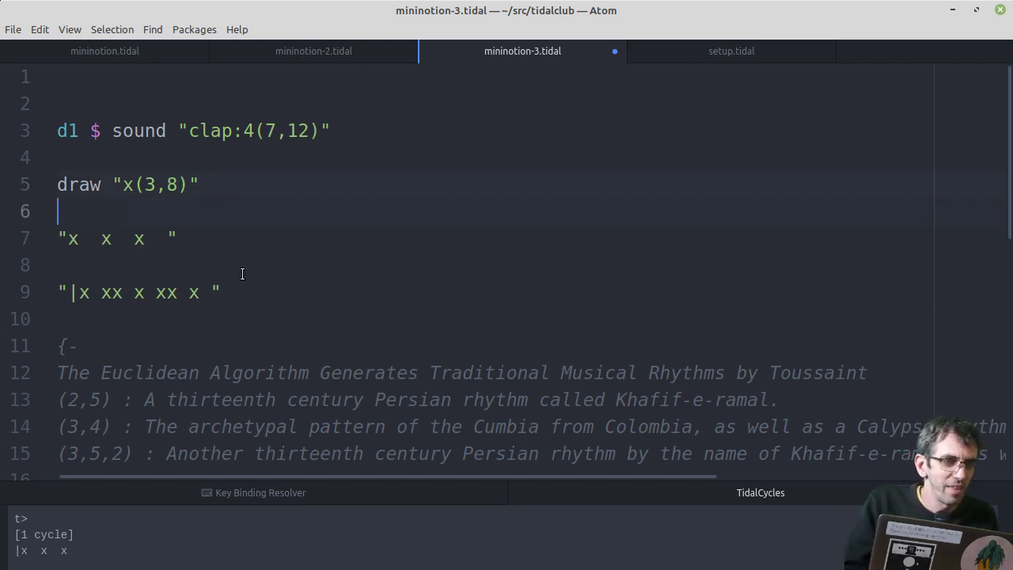
key("Down")
key("Down")
key("Up")
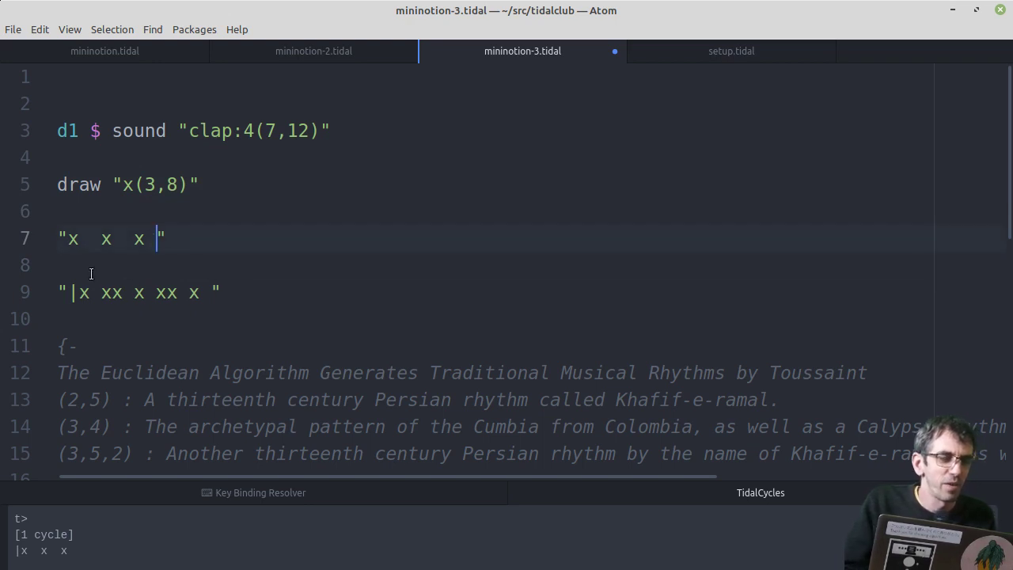
left_click_drag(77, 238, 99, 239)
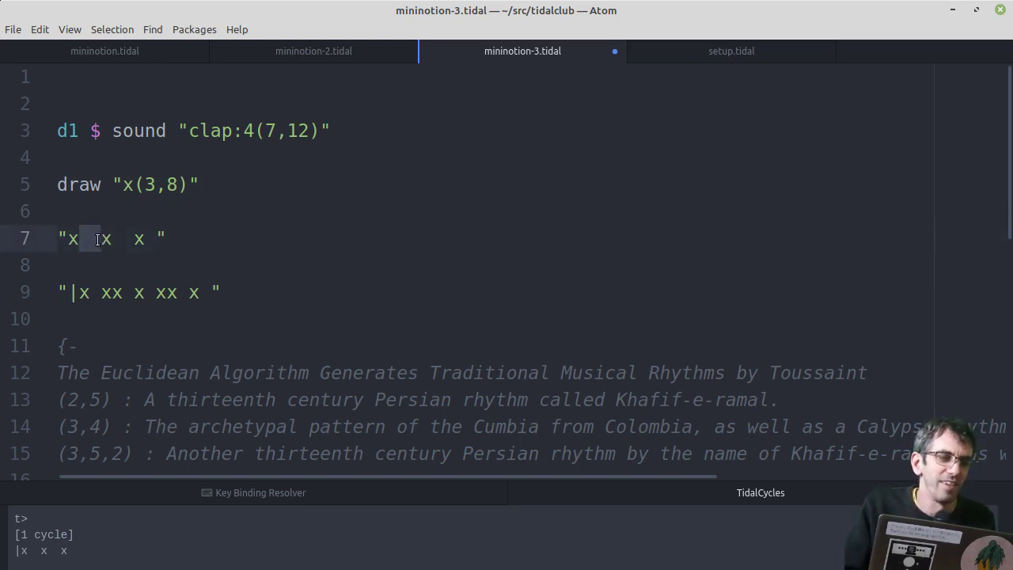
left_click(123, 238)
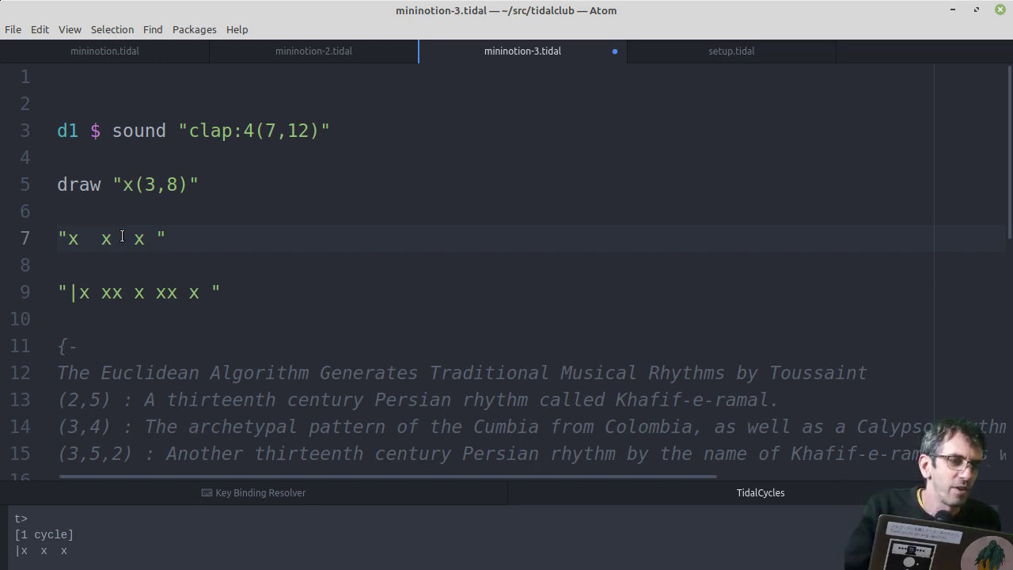
left_click(161, 239)
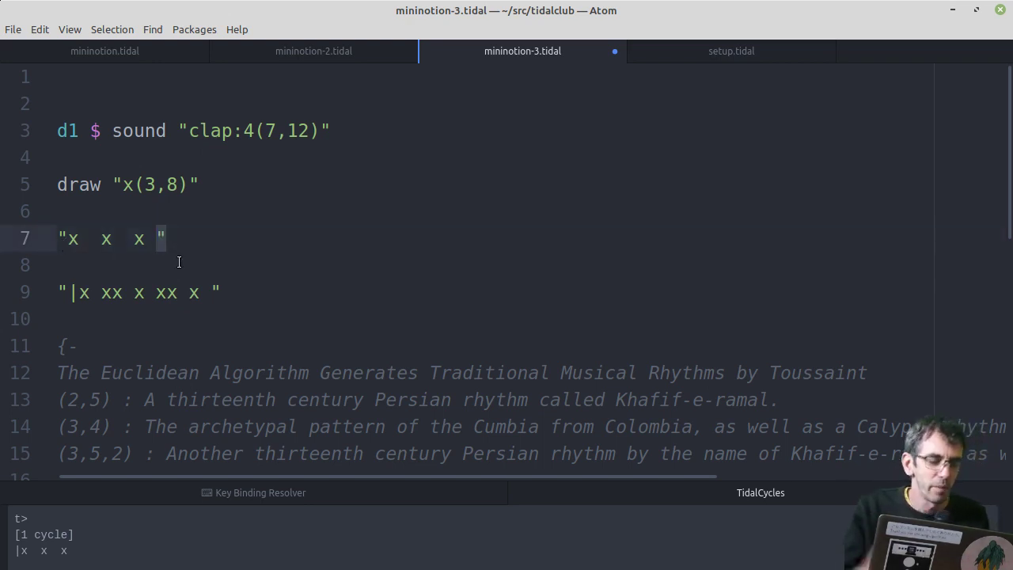
key("Up")
key("Up")
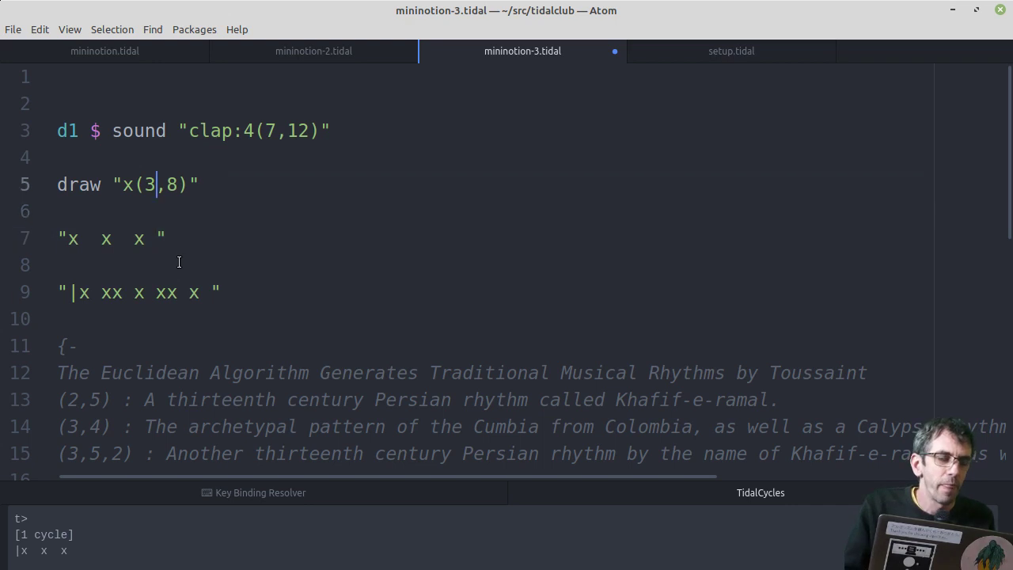
key("Down")
key("Down")
key("Up")
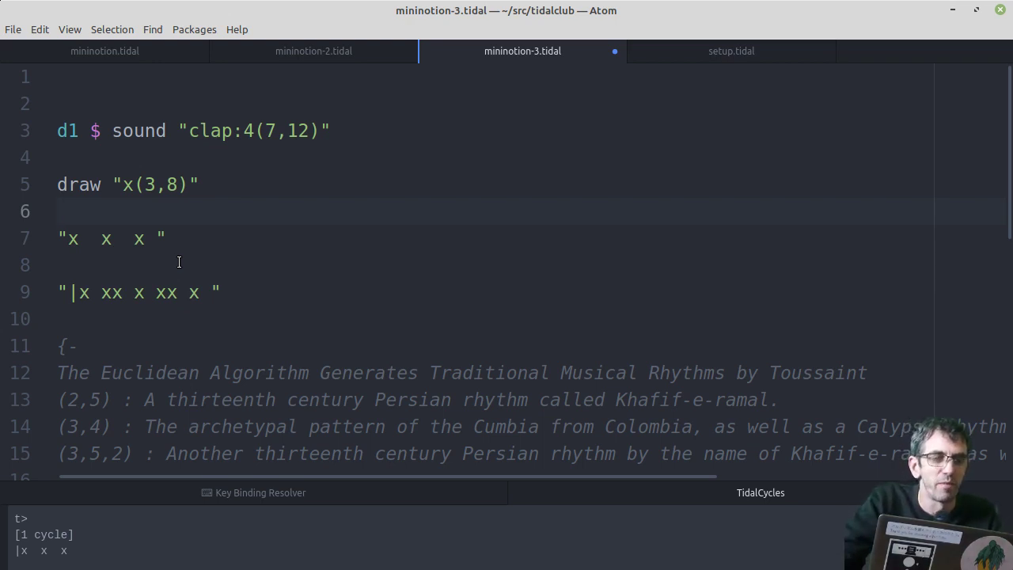
- Change the clap step count from 12 to 16 and play clap:4(7,16)
key("Up")
key("Up")
key("Up")
key("Left")
key("Down")
key("Down")
key("Left")
key("Left")
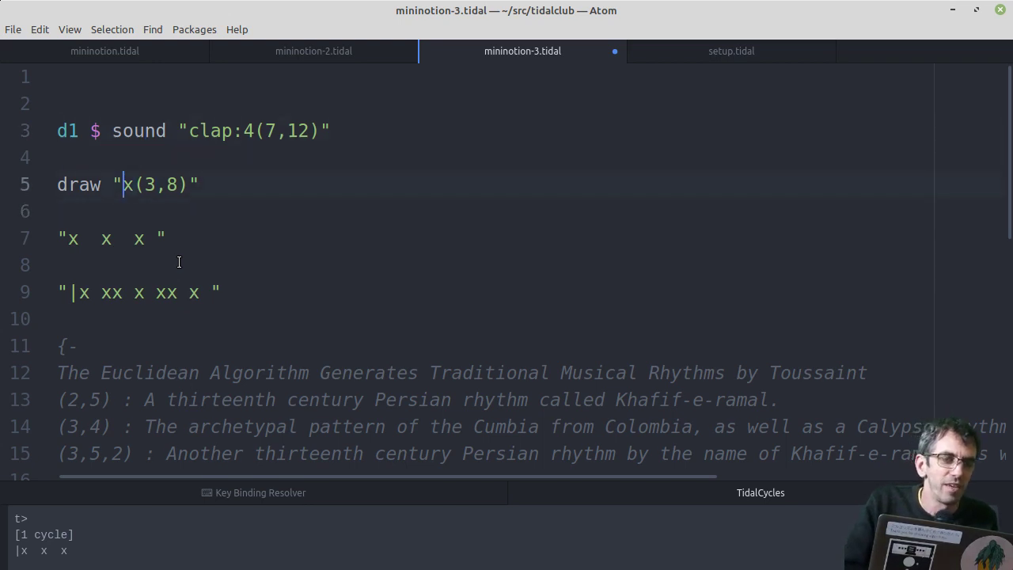
key("Up")
key("Up")
key("End")
key("Left")
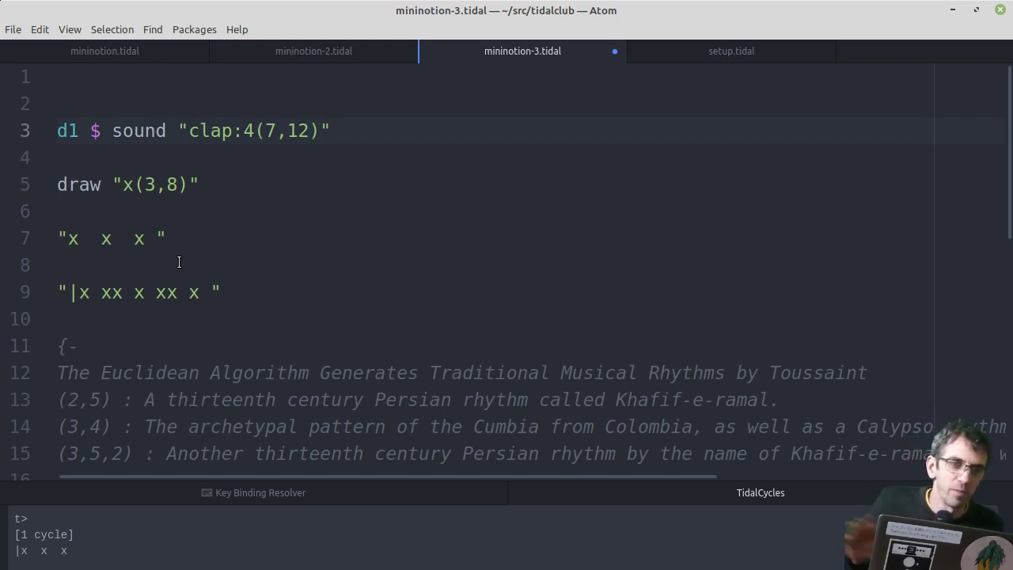
key("BackSpace")
type("6")
key("Left")
key("Left")
key("Left")
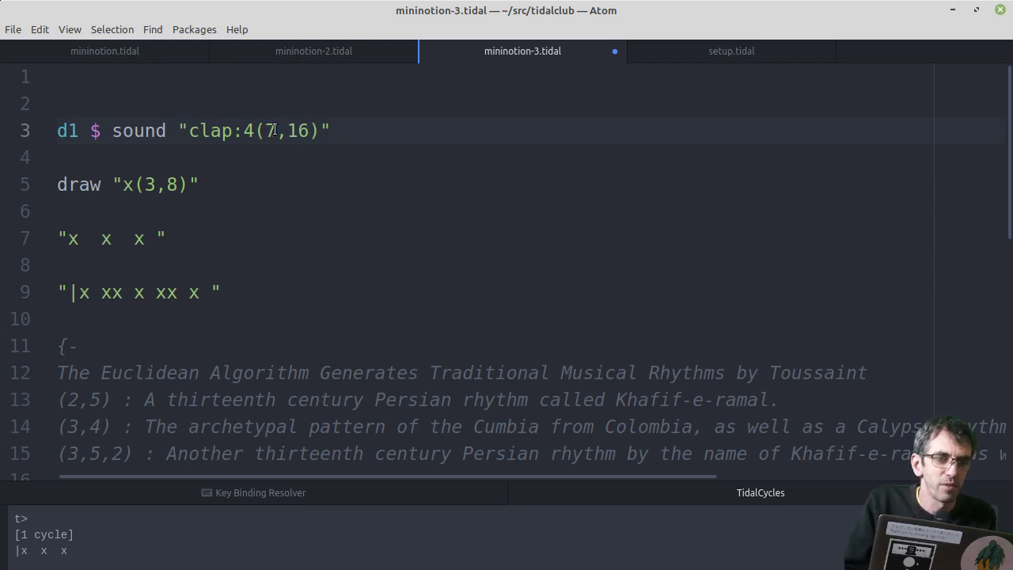
key("ctrl+Return")
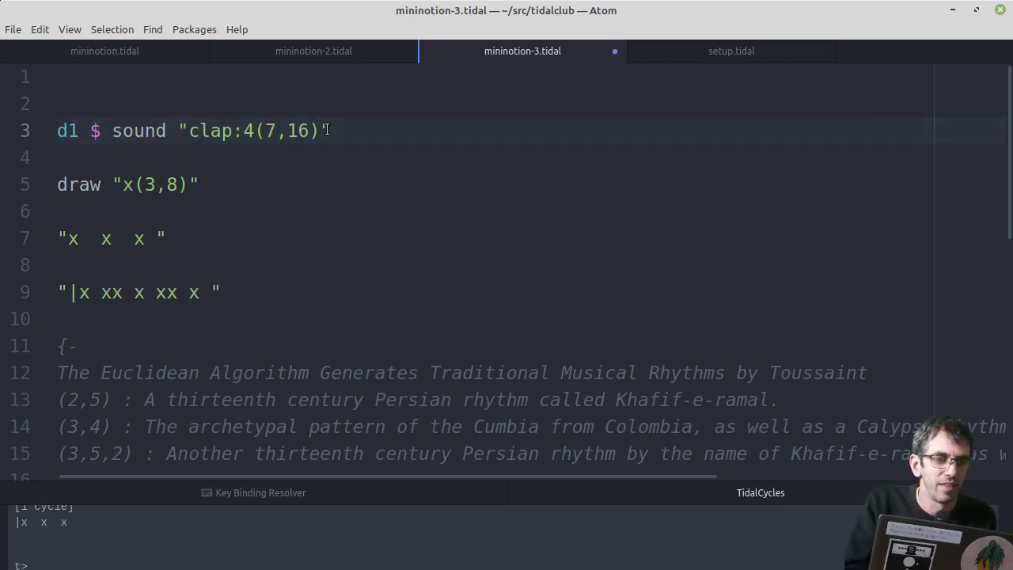
- Play the clap with eight hits, then with five hits: clap:4(5,16)
key("BackSpace")
type("8")
key("ctrl+Return")
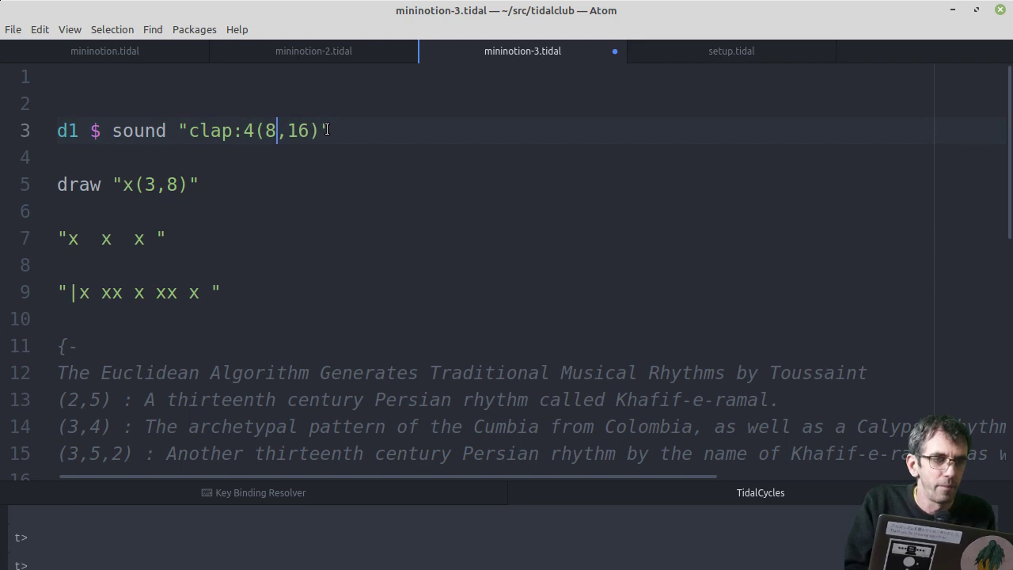
key("BackSpace")
type("5")
key("ctrl+Return")
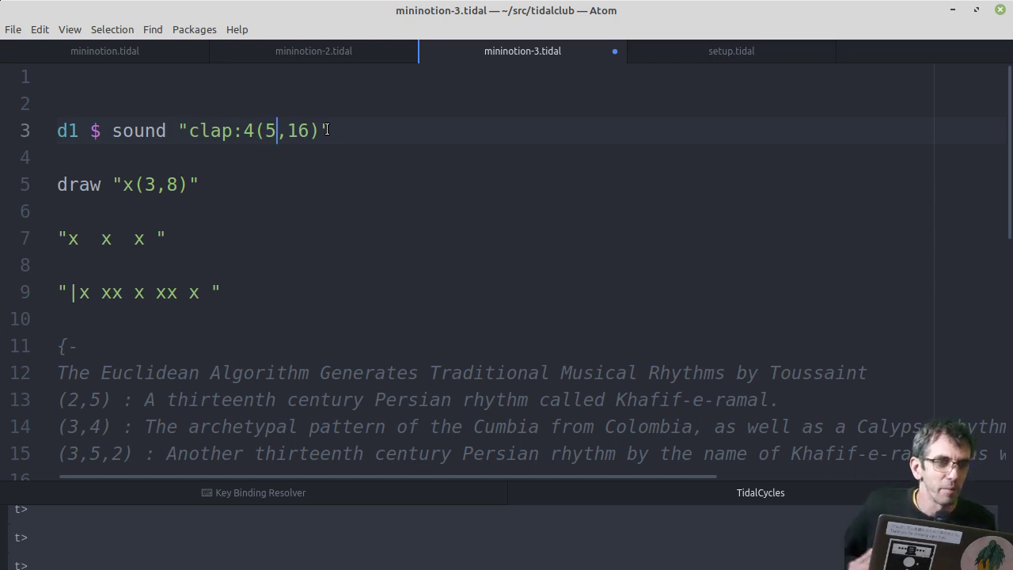
- Delete the quoted rhythm lines under the draw example and type hush there
key("Down")
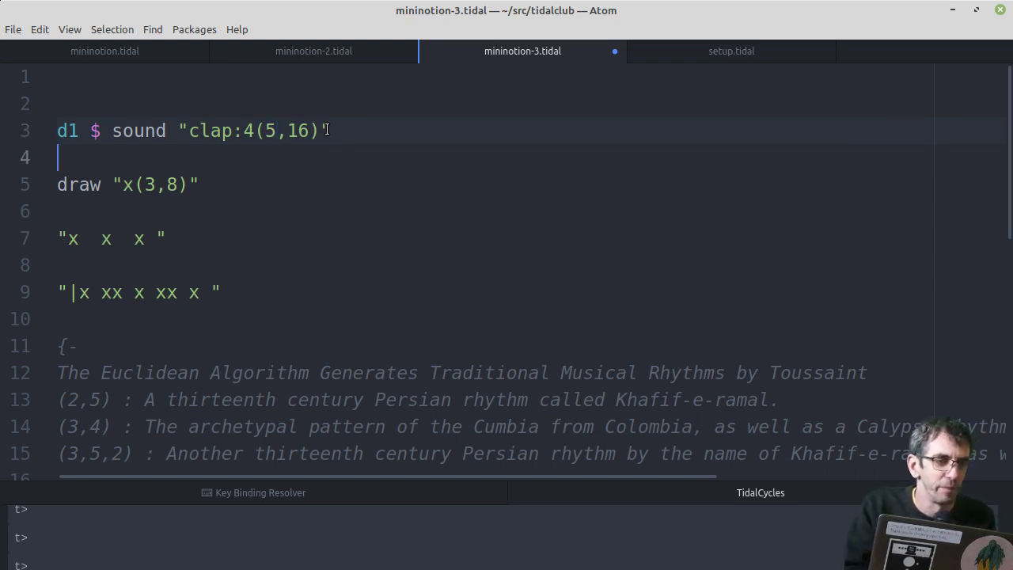
key("Down")
key("Down")
key("Down")
key("Down")
key("Down")
key("Down")
key("Left")
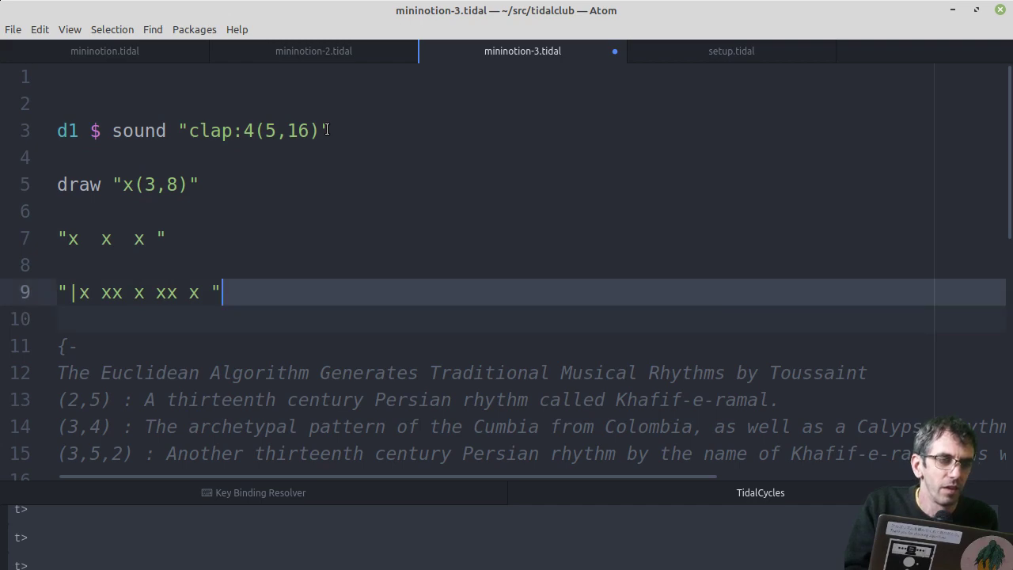
key("shift+Up")
key("shift+Up")
key("shift+Up")
key("ctrl+shift+k")
type("hu")
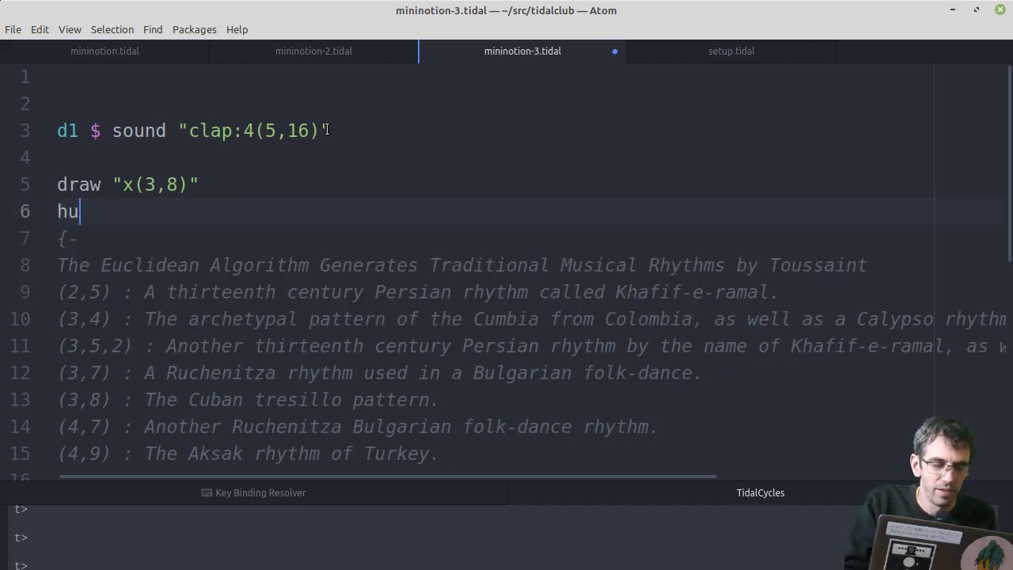
type("sh")
- Scroll through the Euclidean rhythms comment and return to the clap hit count
scroll(326, 129, "down", 2)
scroll(327, 128, "down", 5)
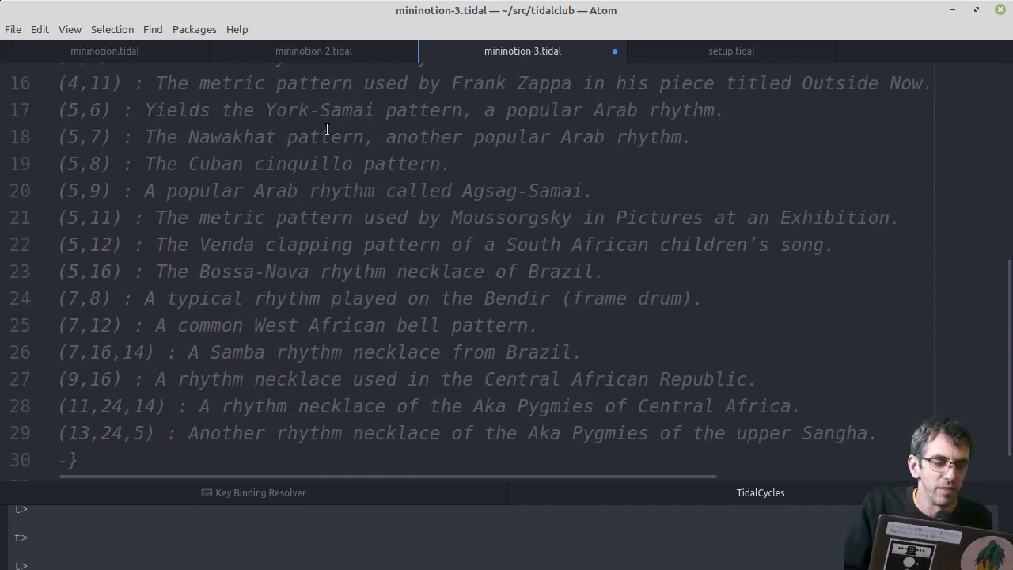
scroll(326, 129, "down", 1)
scroll(327, 128, "up", 4)
scroll(327, 128, "down", 3)
scroll(327, 128, "down", 3)
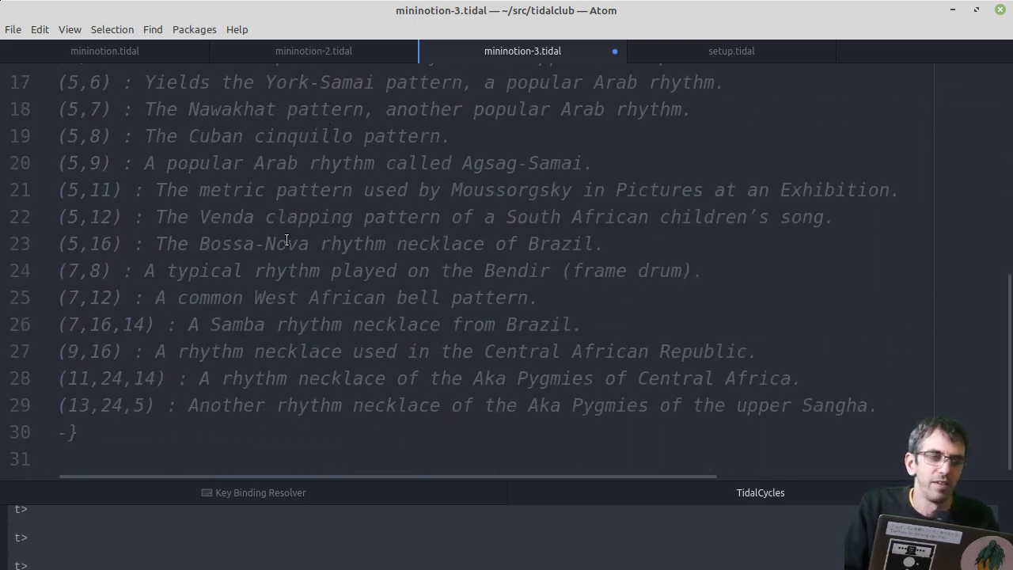
scroll(281, 226, "up", 10)
left_click(289, 156)
key("Up")
key("End")
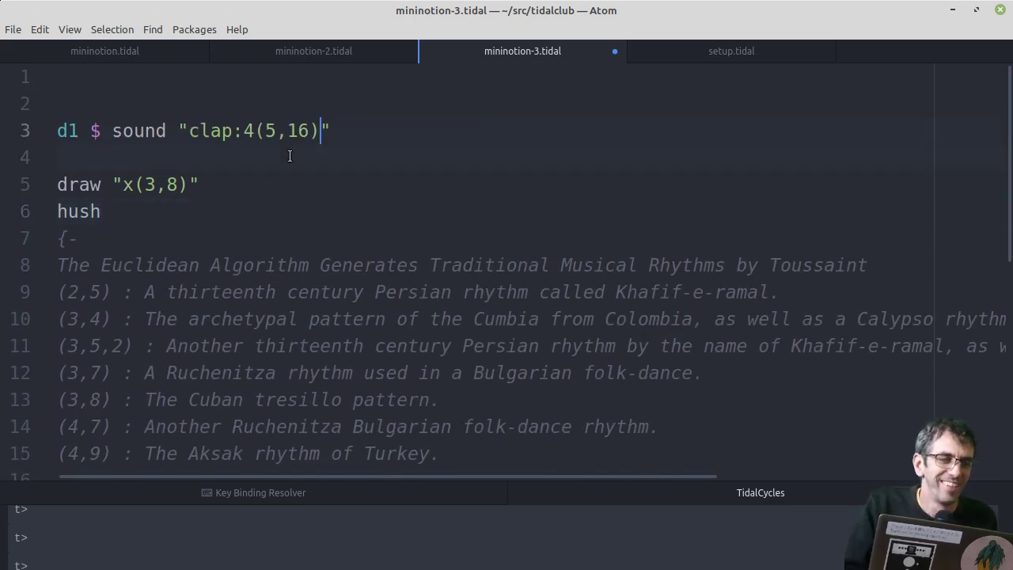
key("Left")
key("Left")
key("Left")
key("Left")
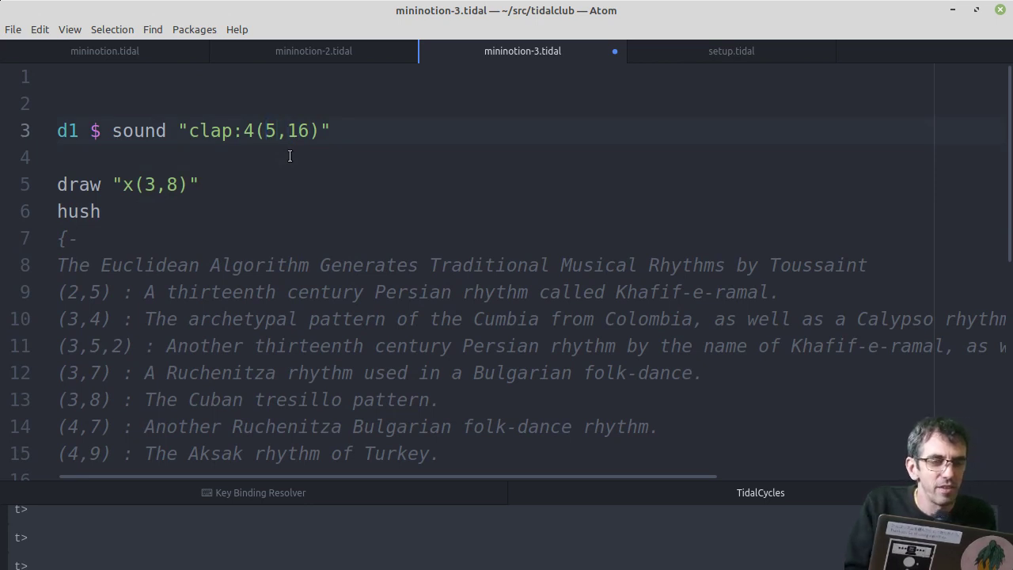
- Turn the clap hit count 5 into the alternation <3 5> and delete the 16-step count
key("Right")
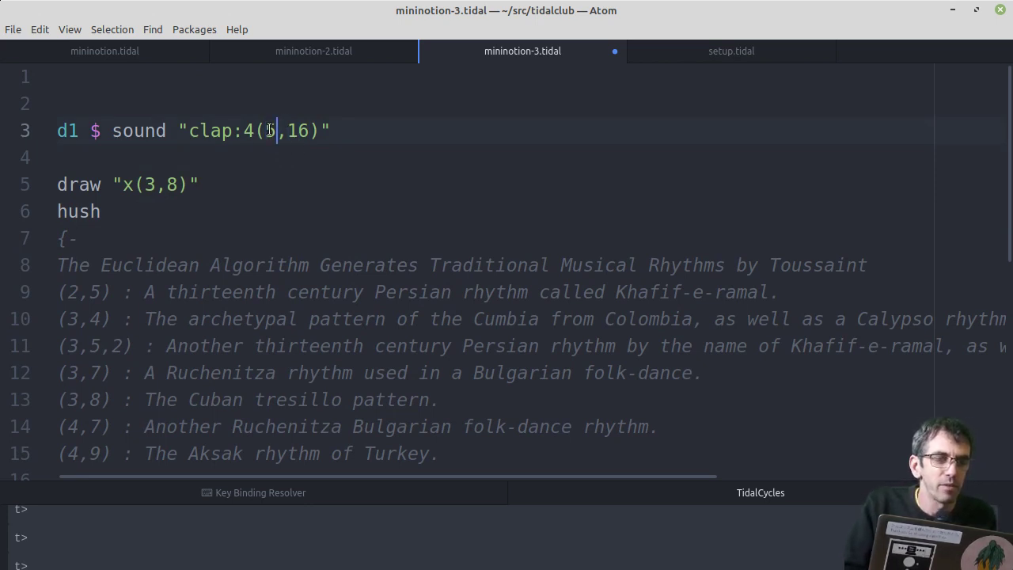
type("<")
key("Right")
type(">")
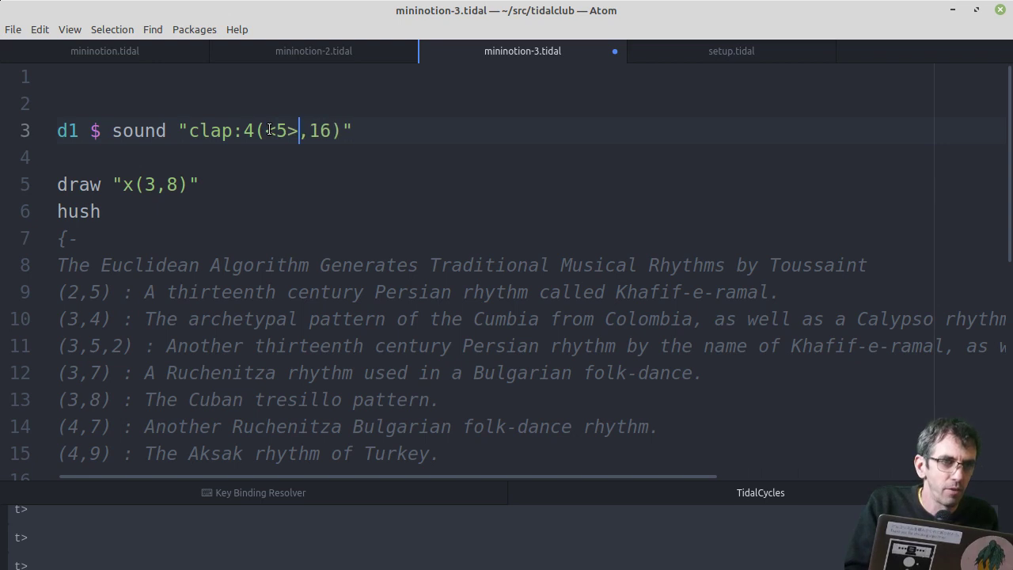
key("Left")
key("BackSpace")
key("Left")
type("3")
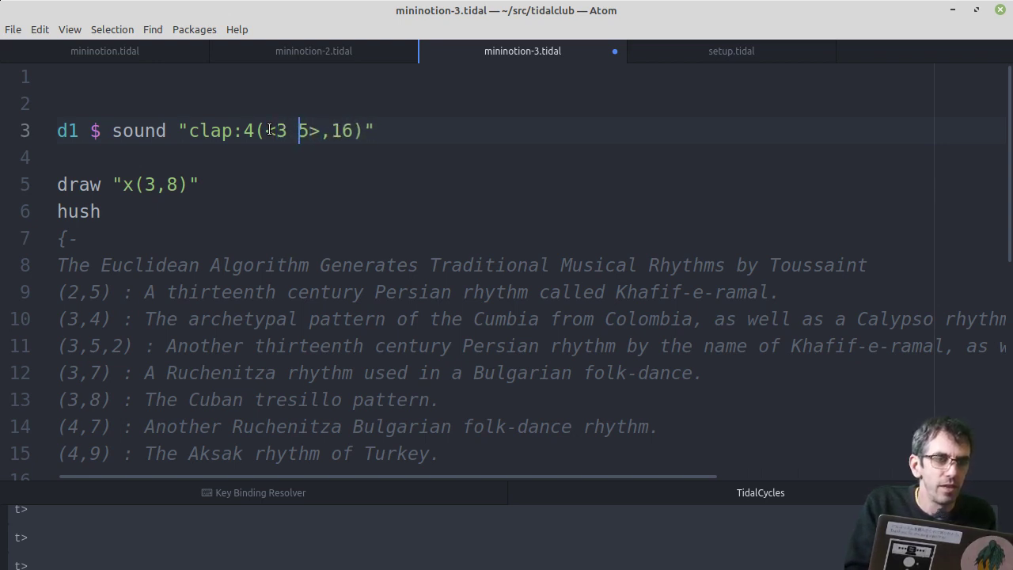
key("Left")
key("Left")
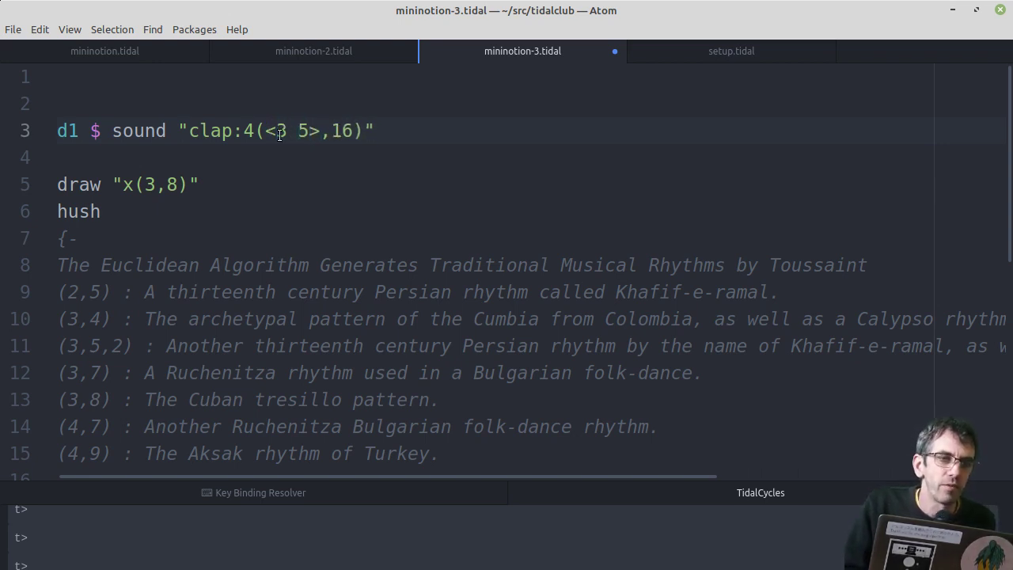
left_click(301, 134)
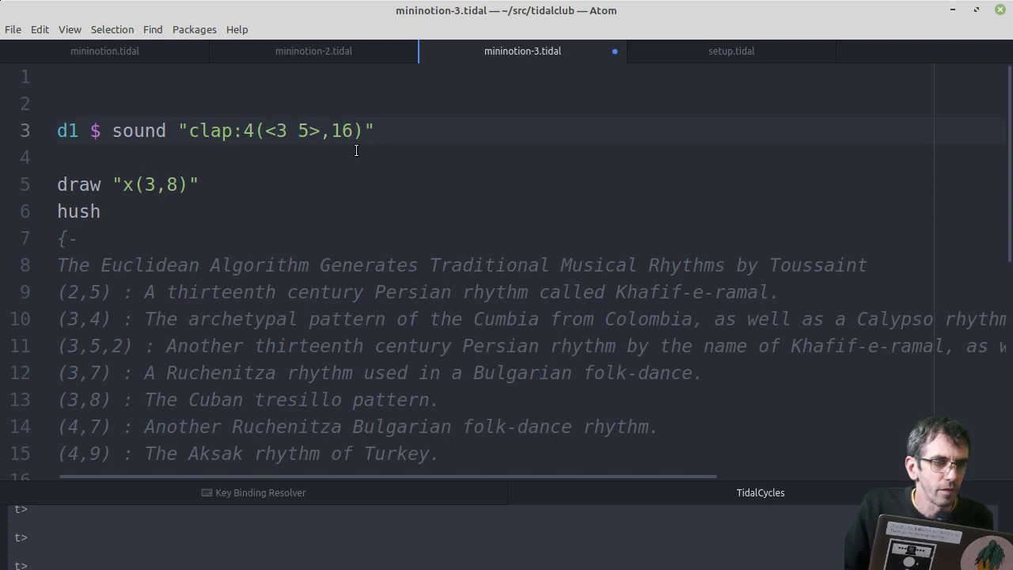
key("Right")
key("Right")
key("Right")
key("Right")
key("Right")
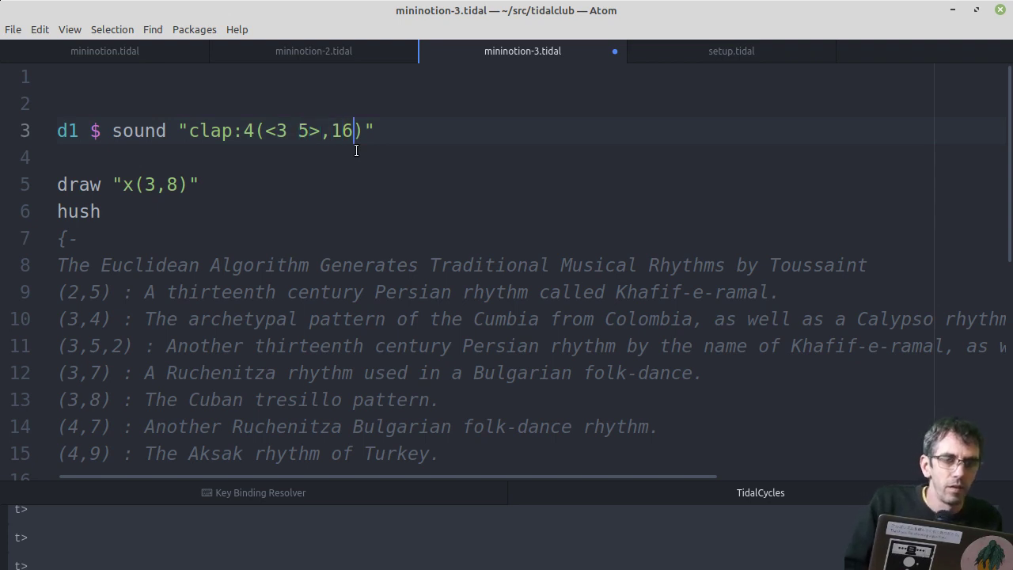
key("BackSpace")
key("BackSpace")
- Add a second pattern line reading d2 $ sound "bd(3,8,<0 3>)" below the clap
type("8")
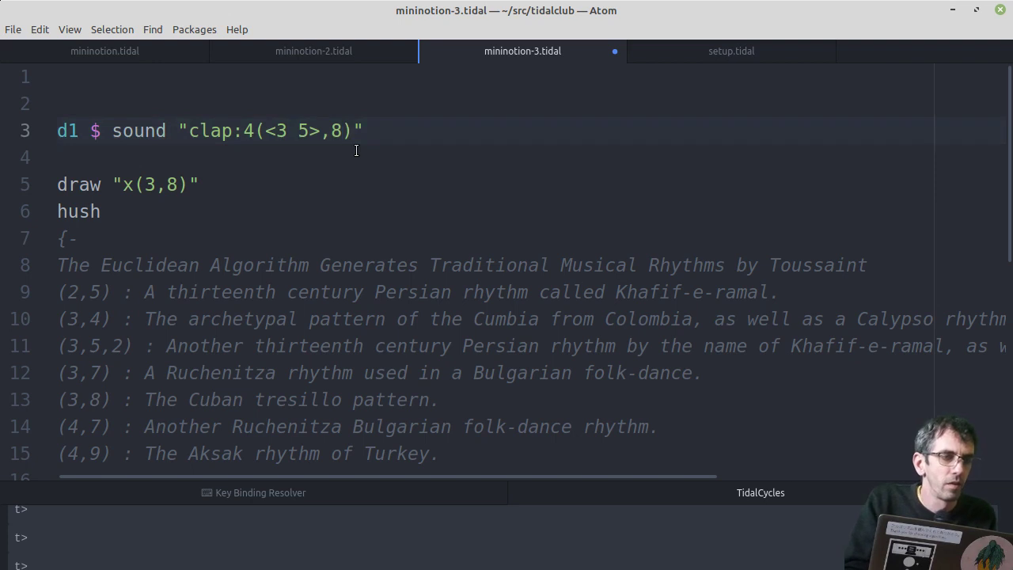
key("Right")
key("Return")
key("Return")
type("d2 $")
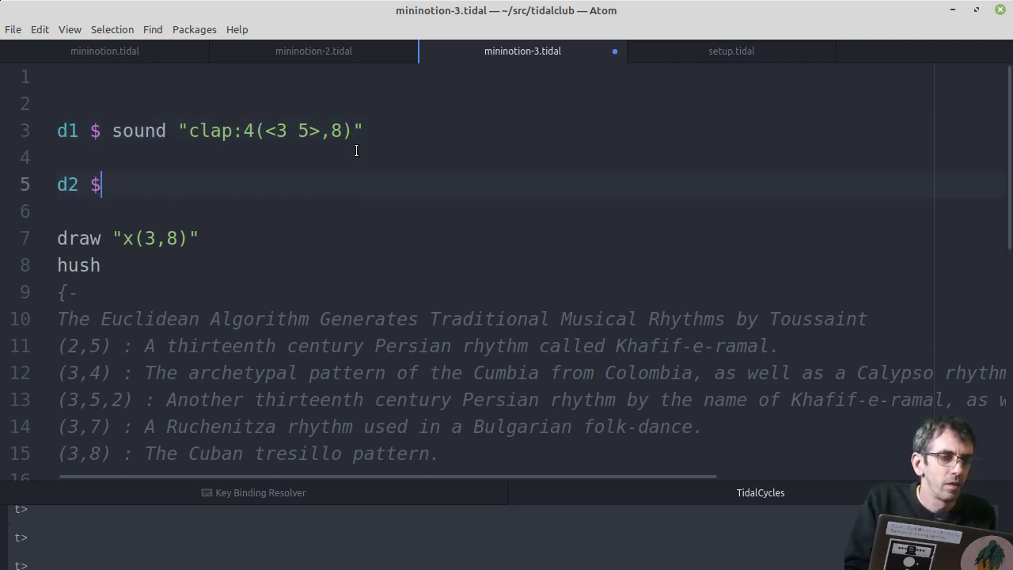
type(" sound")
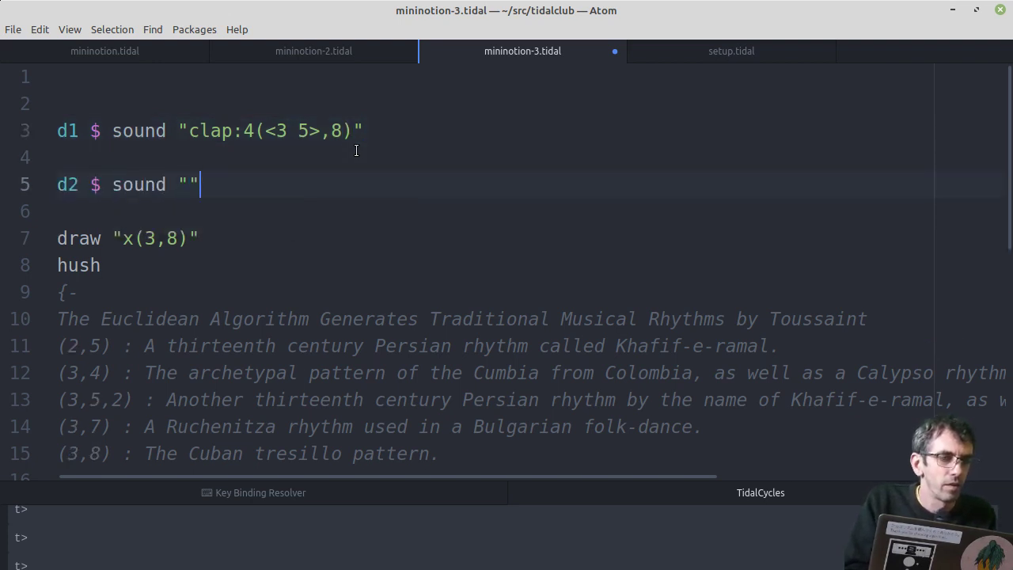
key("Left")
type("bd(3,8,")
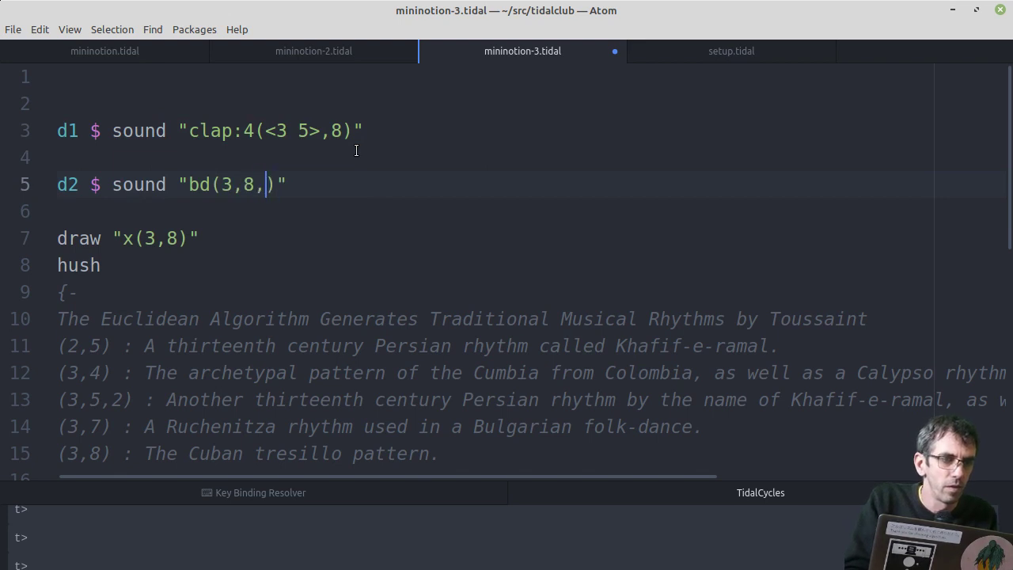
type("<0 3")
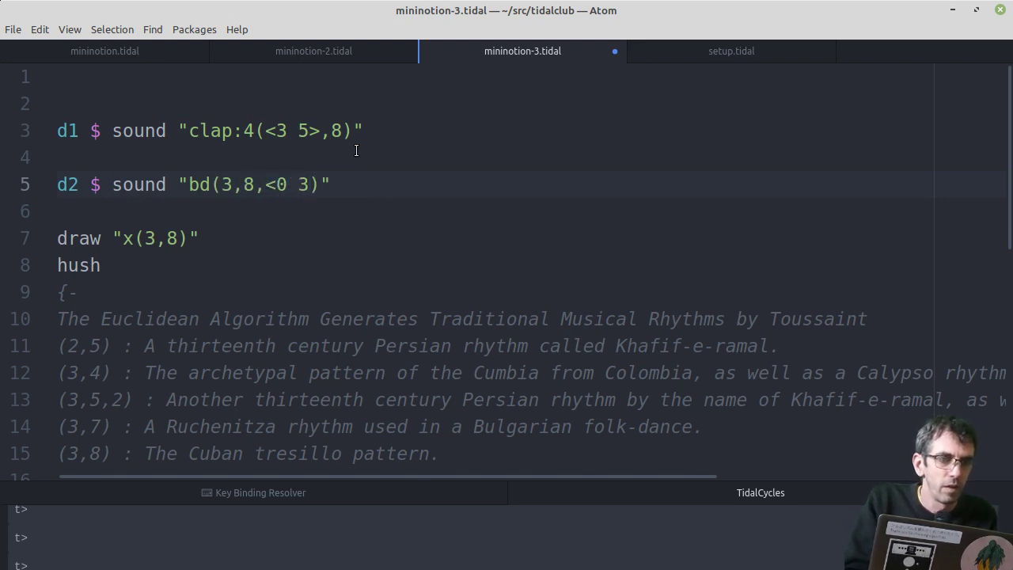
type(">")
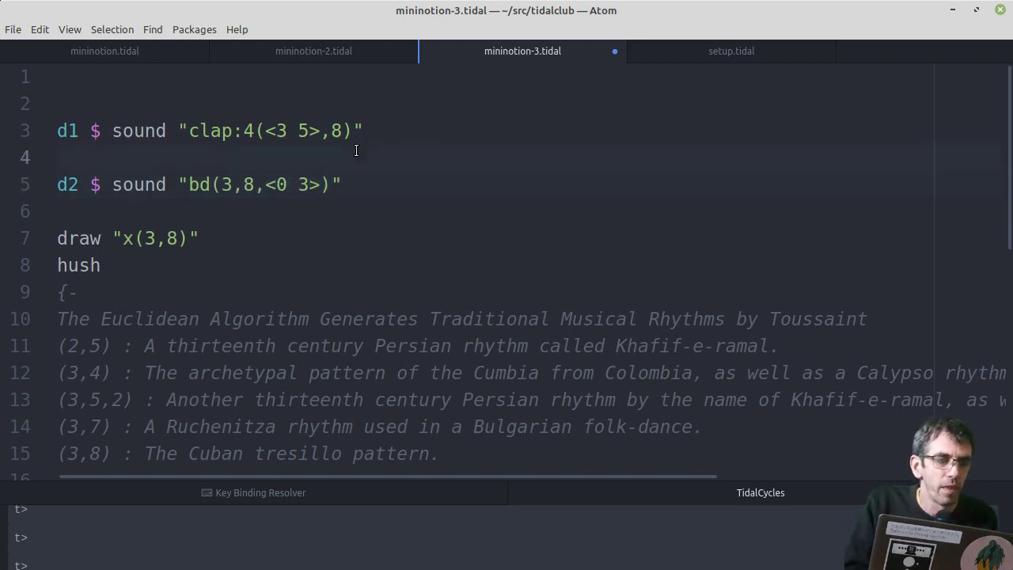
- Add a hush line beneath the bd pattern
key("Down")
key("Return")
key("Up")
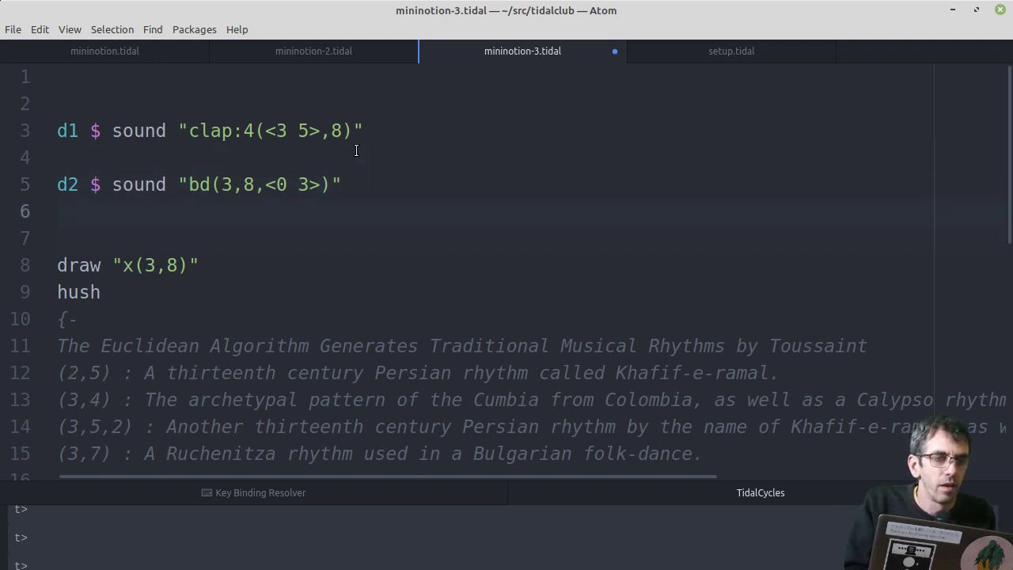
key("Return")
type("hush")
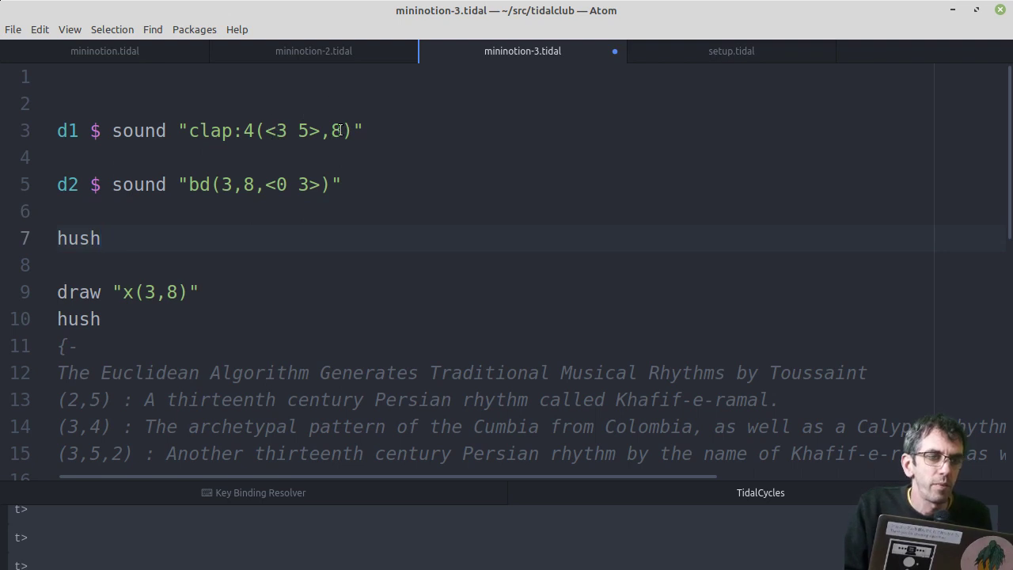
- Evaluate the unrotated draw "x(3,8)" example and select its printed rhythm
left_click(333, 131)
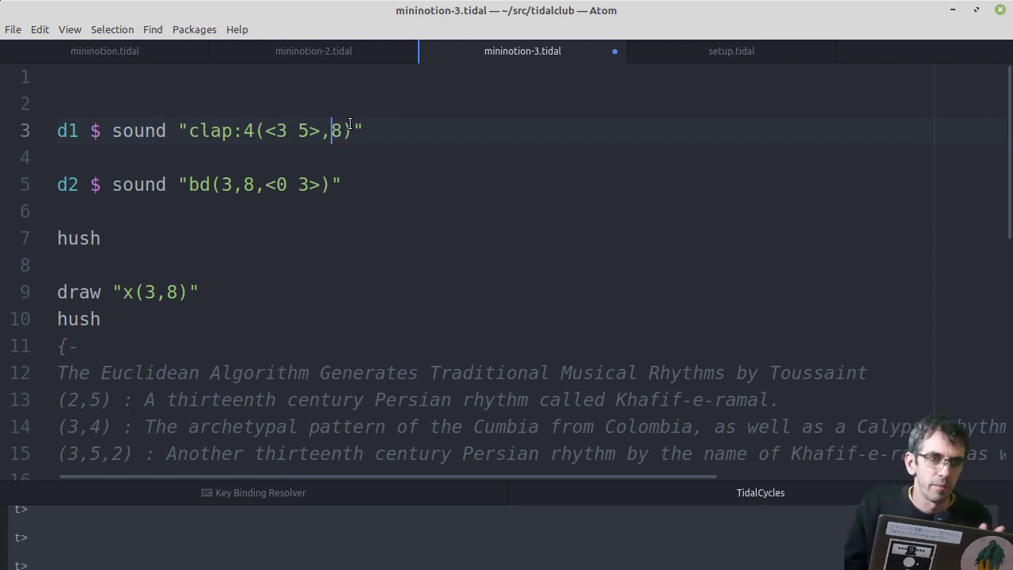
left_click(262, 280)
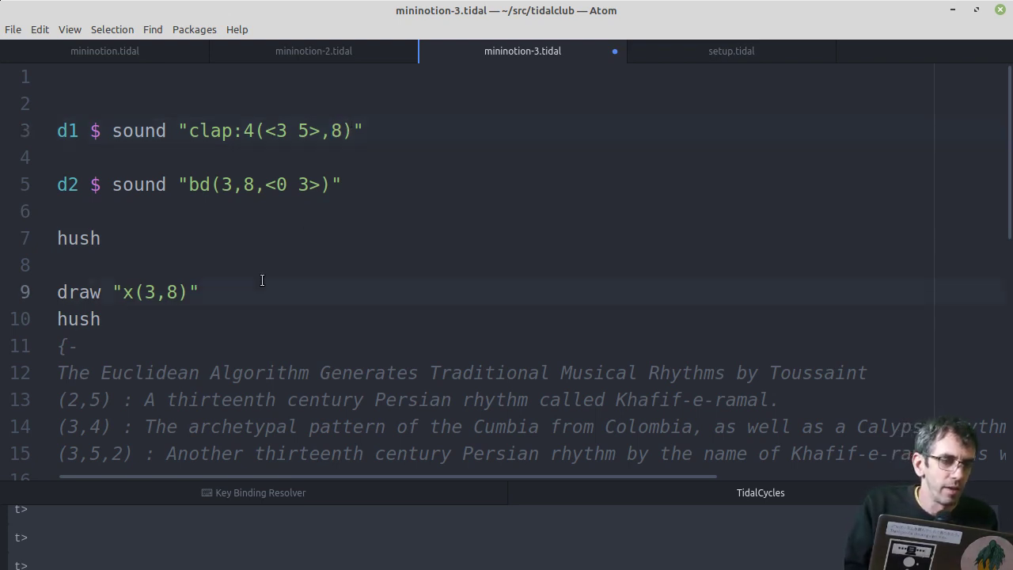
key("Return")
key("Return")
key("Up")
key("Up")
key("ctrl+Return")
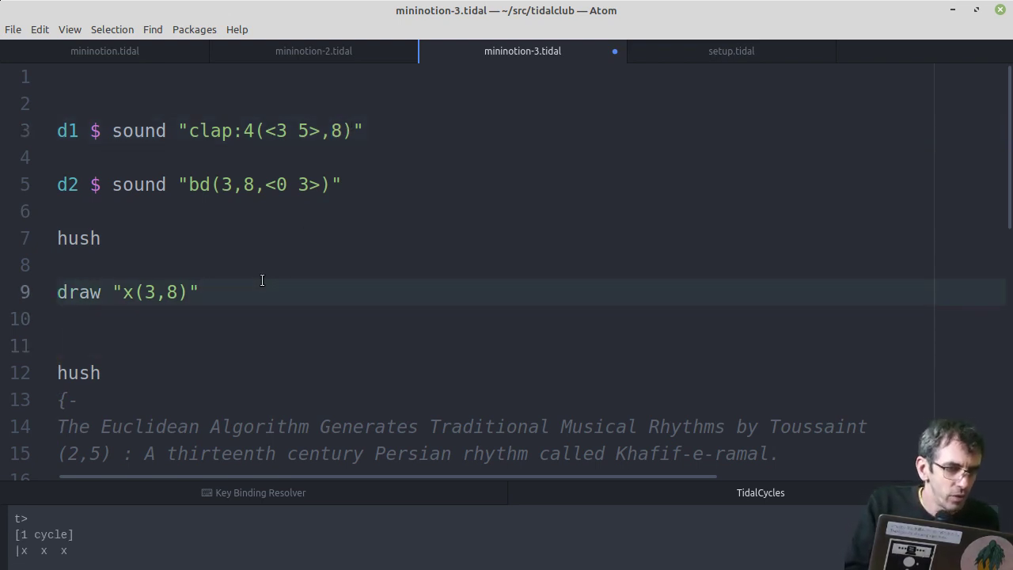
left_click_drag(17, 552, 85, 552)
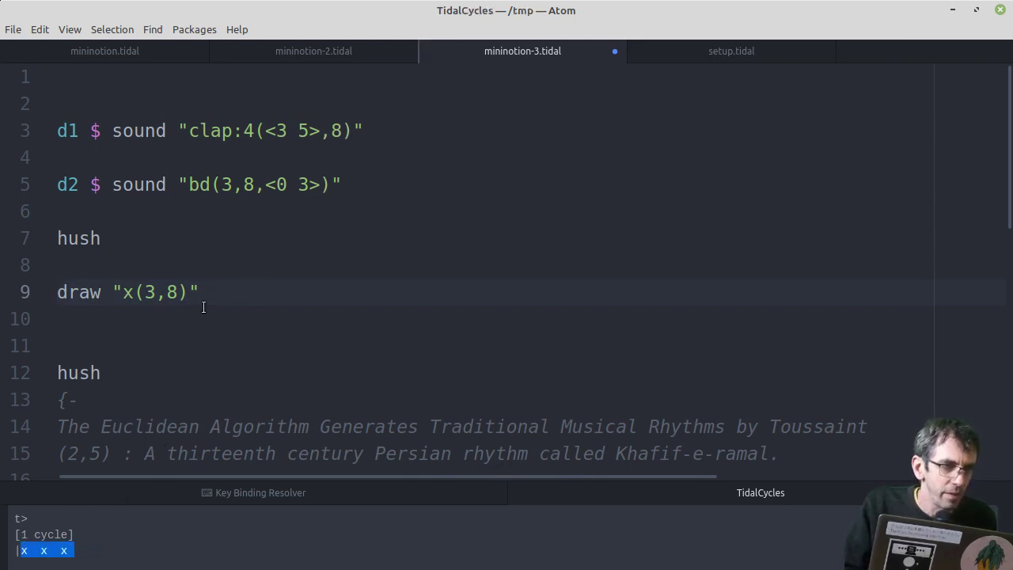
- Change the draw example to "x(3,8,1)", comparing its output with the unrotated version
left_click(234, 291)
type(",1")
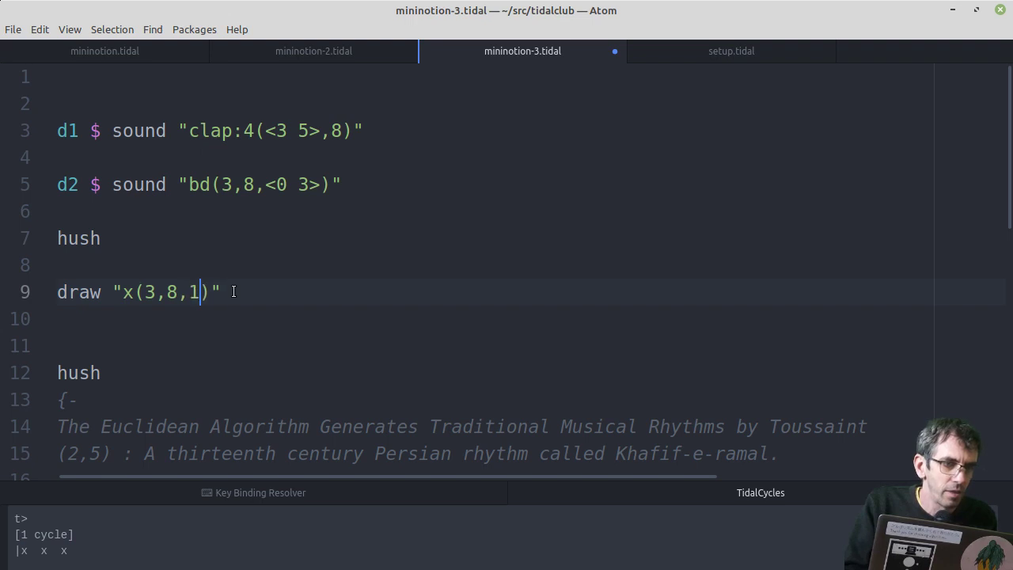
key("shift+Return")
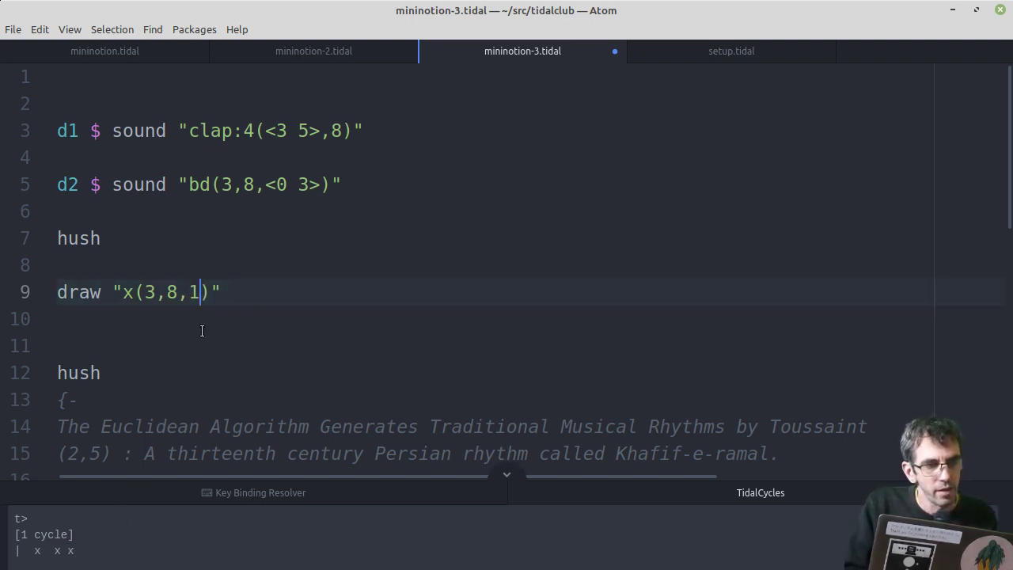
key("BackSpace")
key("BackSpace")
key("shift+Return")
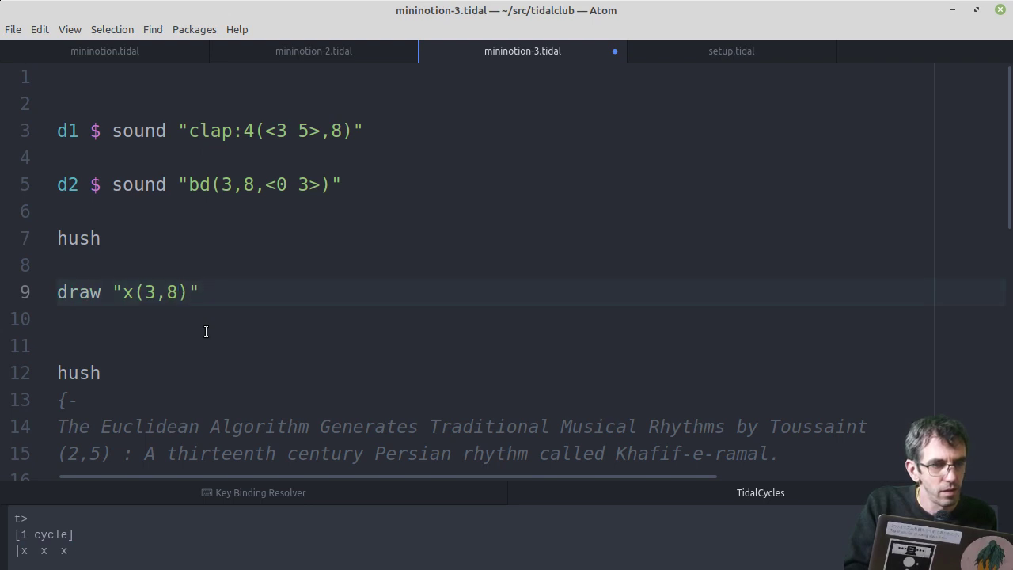
type(",1")
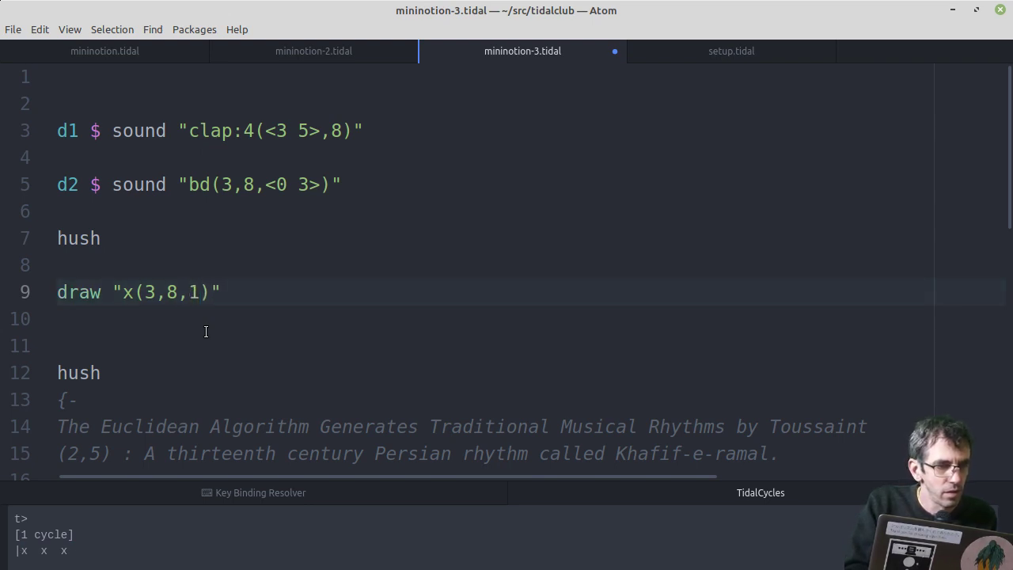
key("shift+Return")
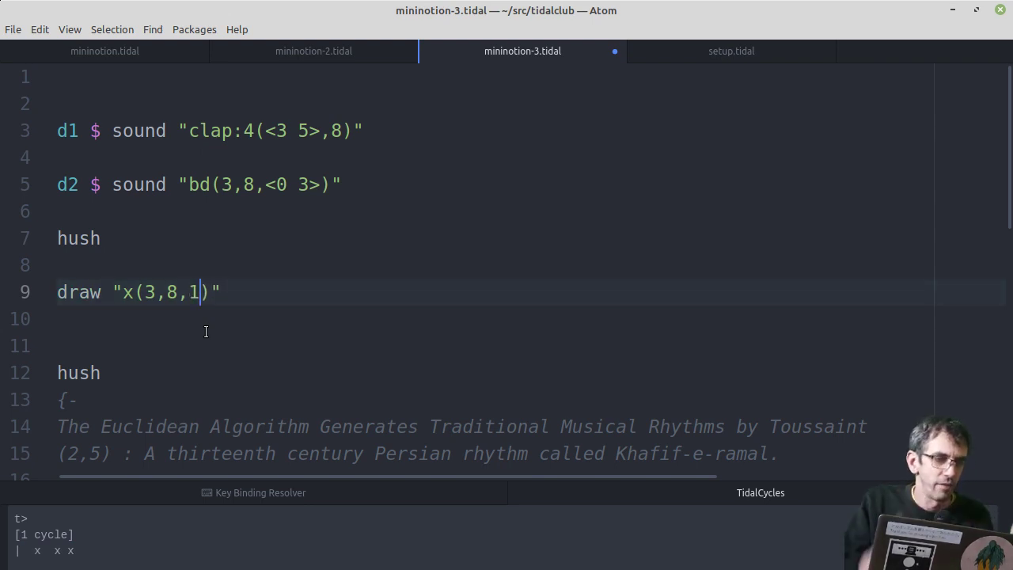
mouse_move(35, 552)
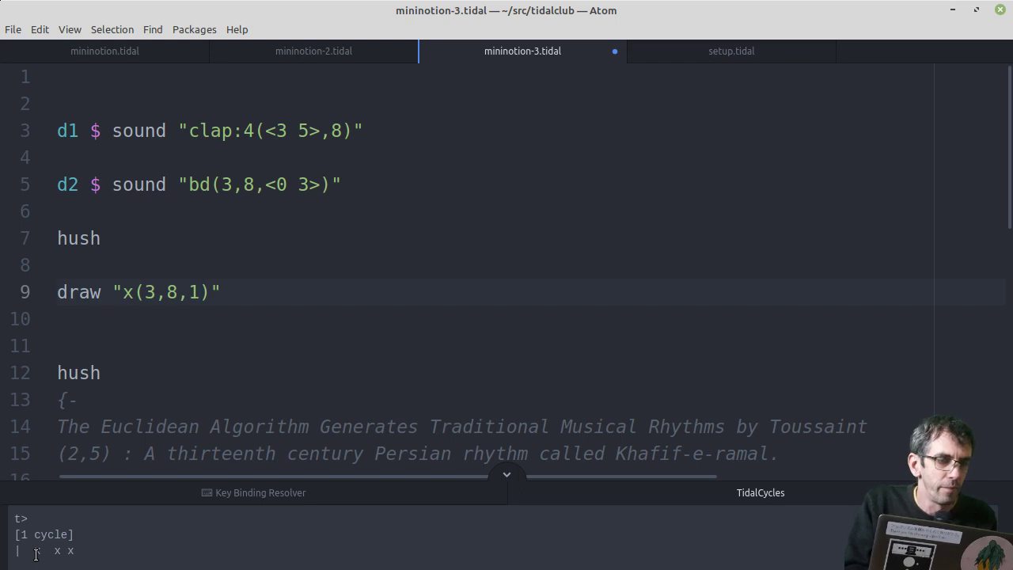
- Set the bd rhythm's rotation to 0, as bd(3,8,0), and play it
key("Up")
key("Up")
key("Up")
key("Up")
key("Down")
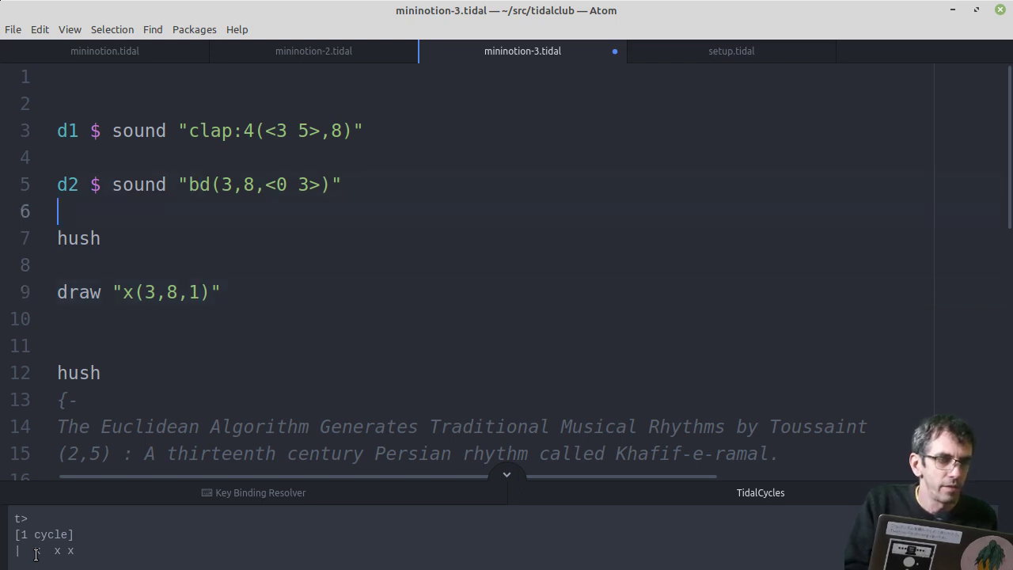
key("Up")
key("End")
key("Left")
key("Left")
key("BackSpace")
key("BackSpace")
key("BackSpace")
key("BackSpace")
key("BackSpace")
type("1")
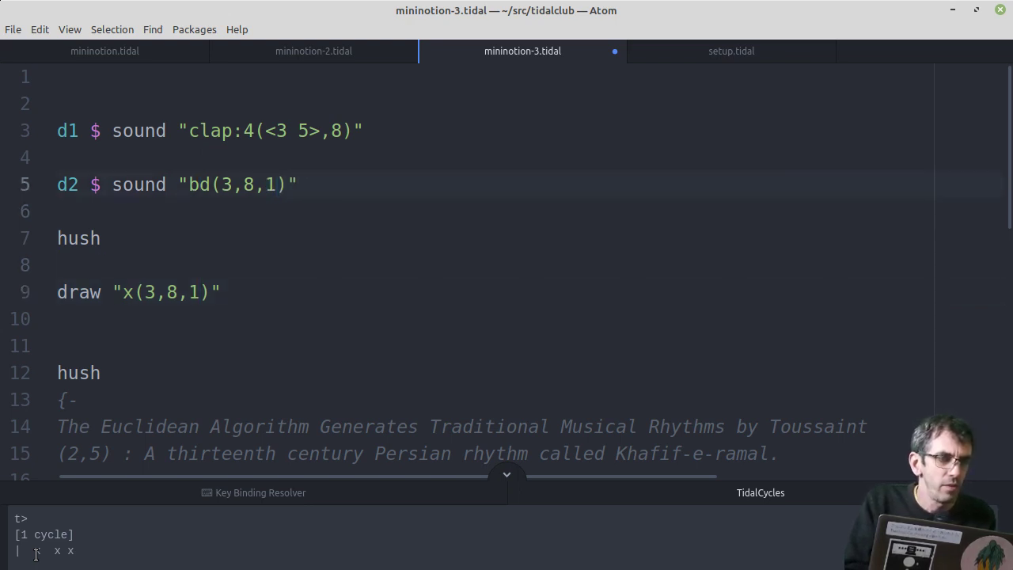
key("BackSpace")
type("0")
key("ctrl+Return")
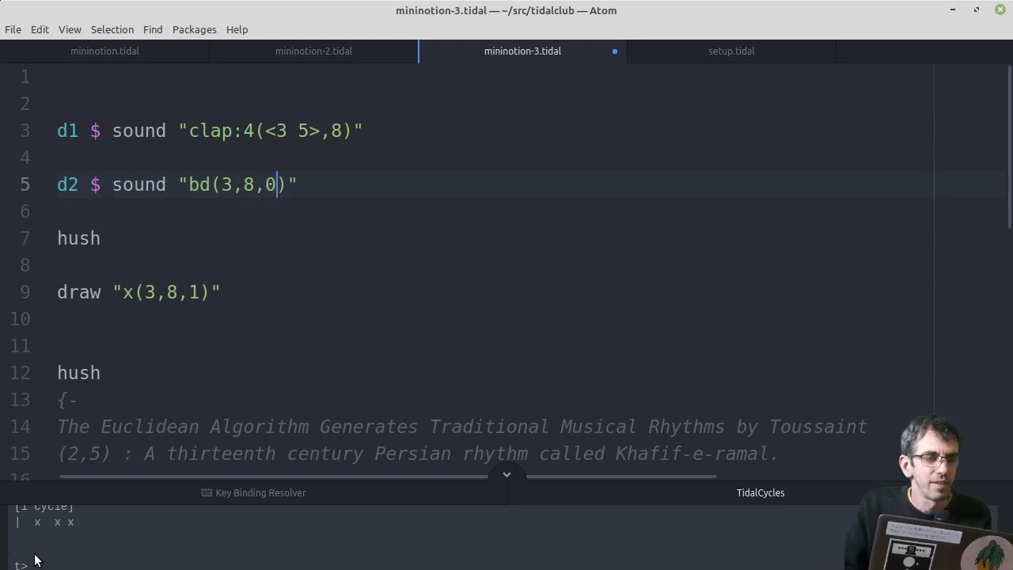
- Play bd(3,8) unrotated, then bd(3,8,2), and re-run the clap pattern
key("BackSpace")
key("BackSpace")
key("ctrl+Return")
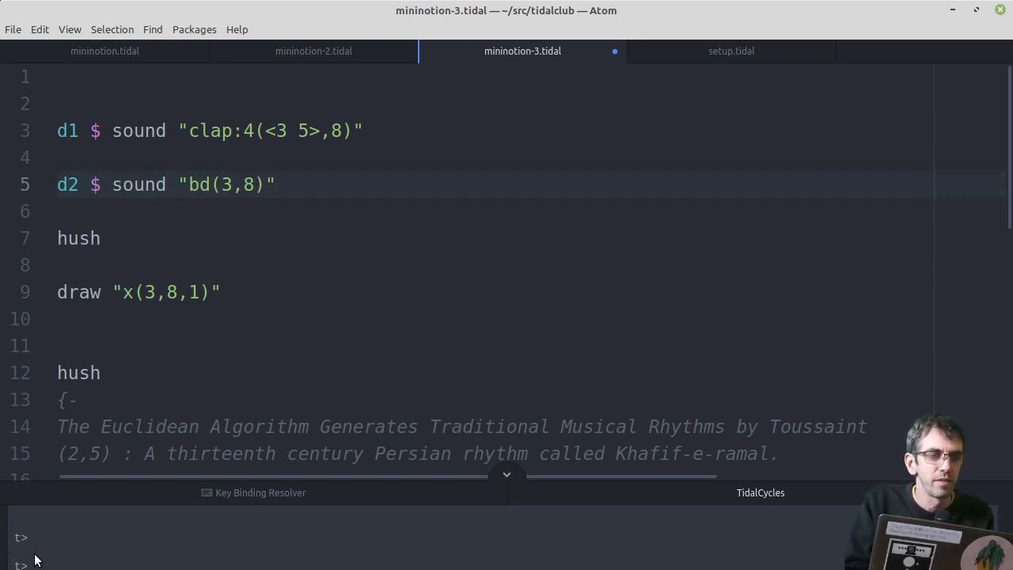
type(",2")
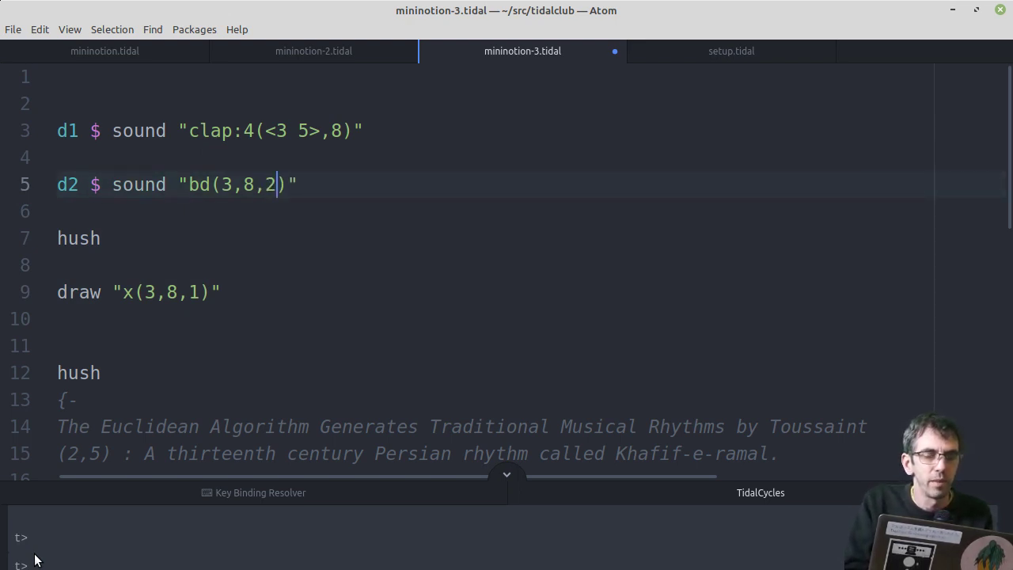
key("ctrl+Return")
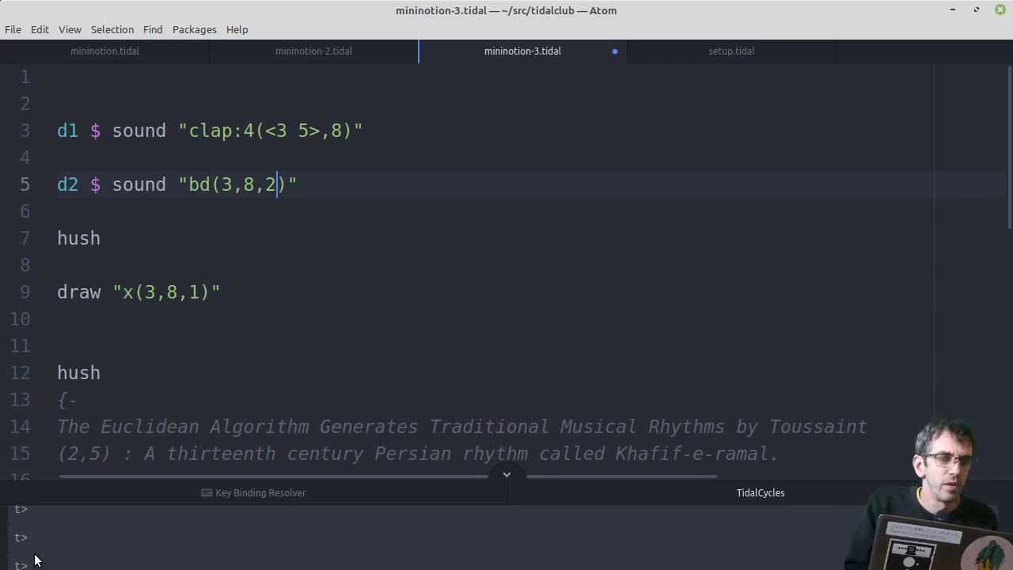
key("Up")
key("ctrl+Return")
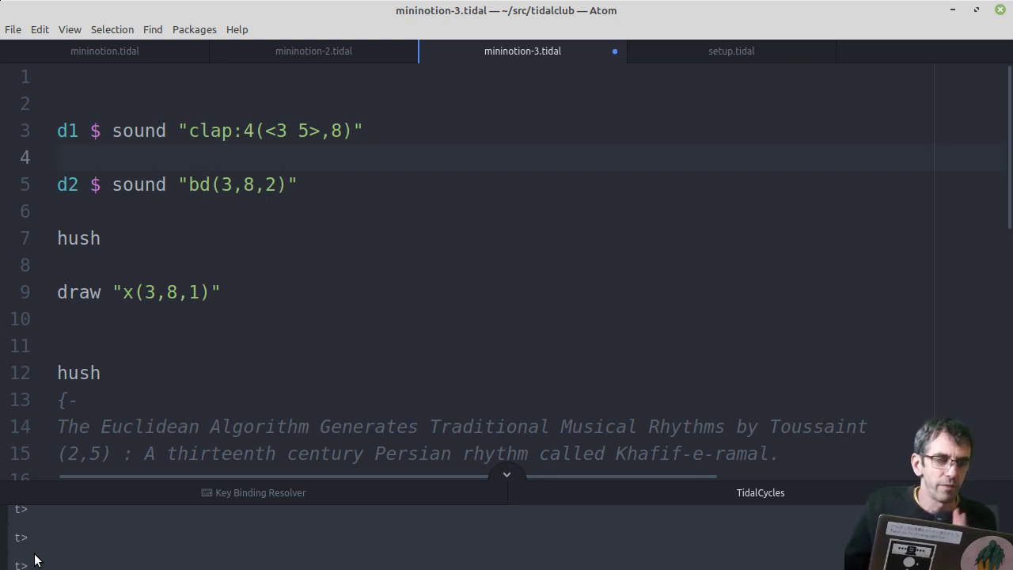
key("Down")
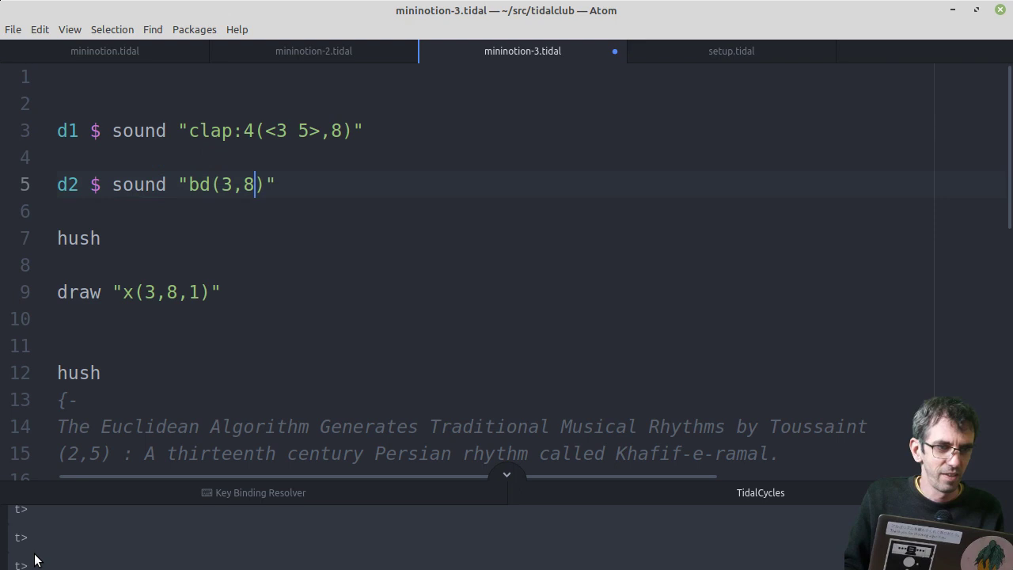
- Give the bd rhythm an alternating <0 2> rotation
type(",")
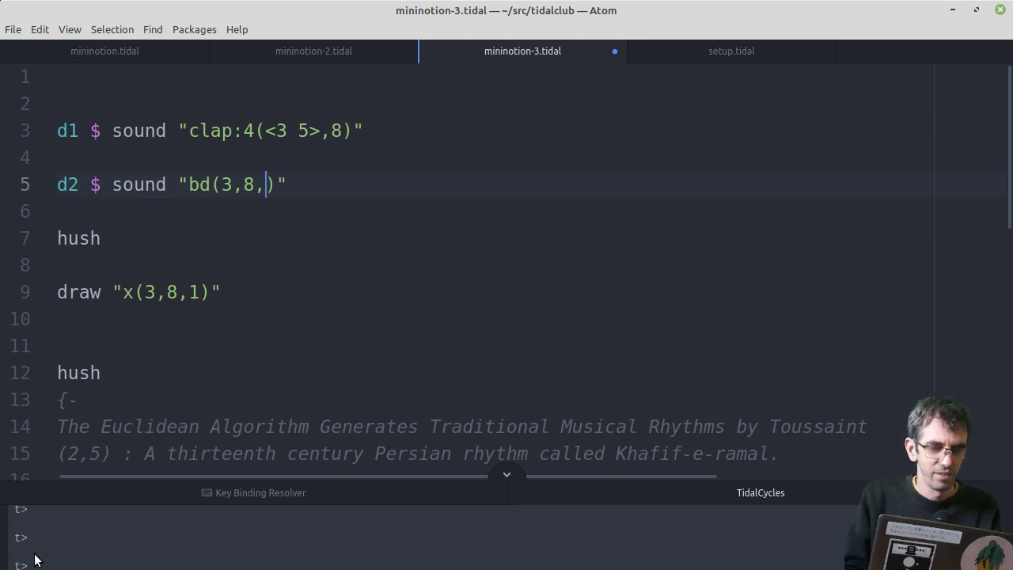
type("<.")
key("BackSpace")
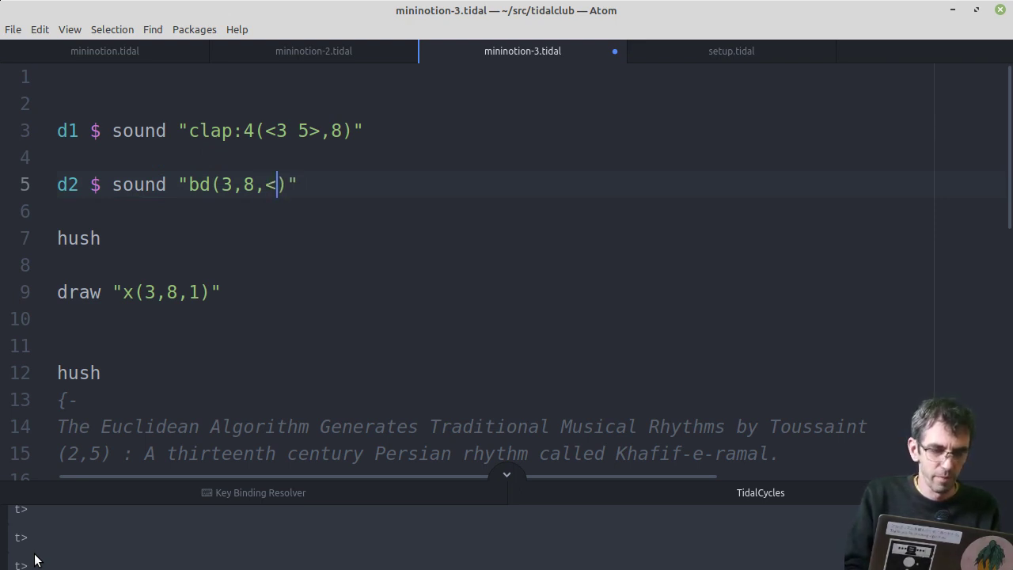
key("BackSpace")
type("<0")
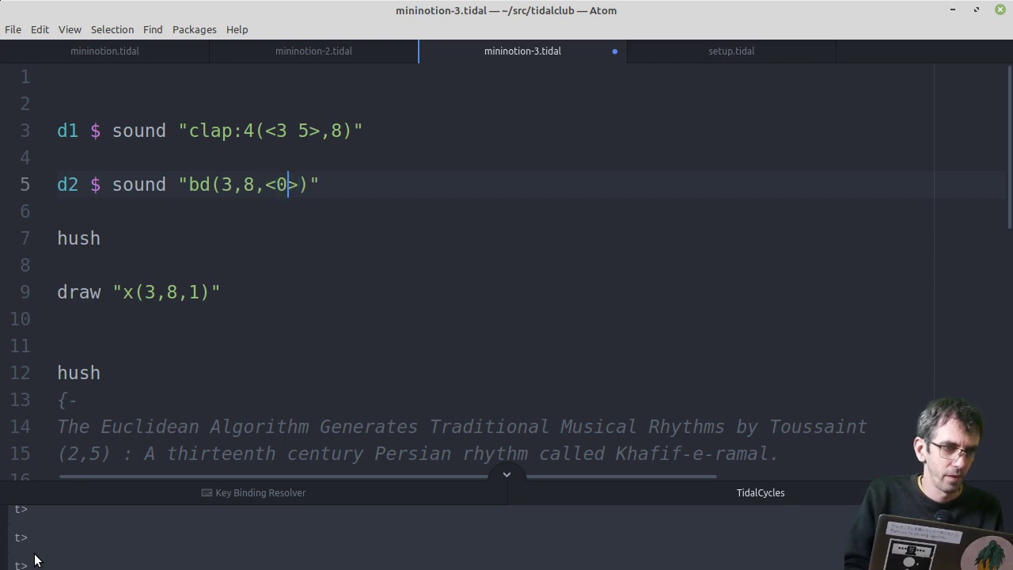
type(" 2")
- Alternate the bd steps between 8 and 4 and hits between 3 and 5
key("Left")
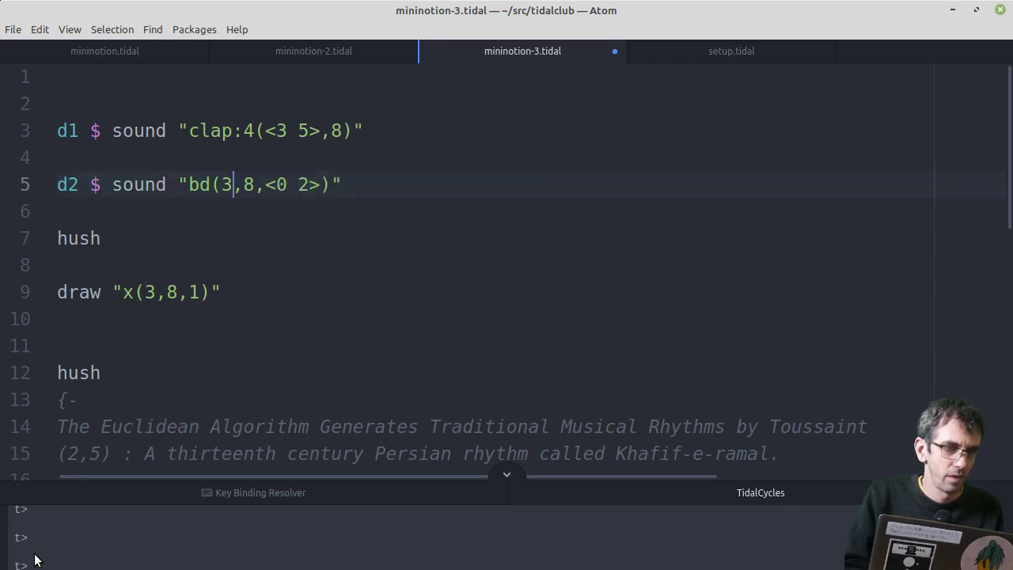
type("<")
key("Right")
type("4>")
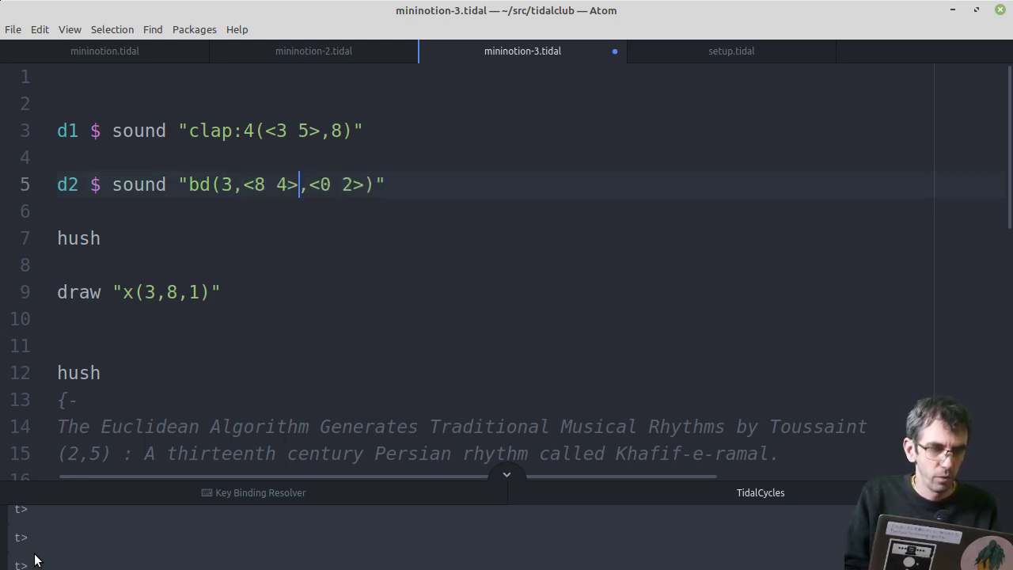
key("Left")
key("Left")
key("Left")
key("Left")
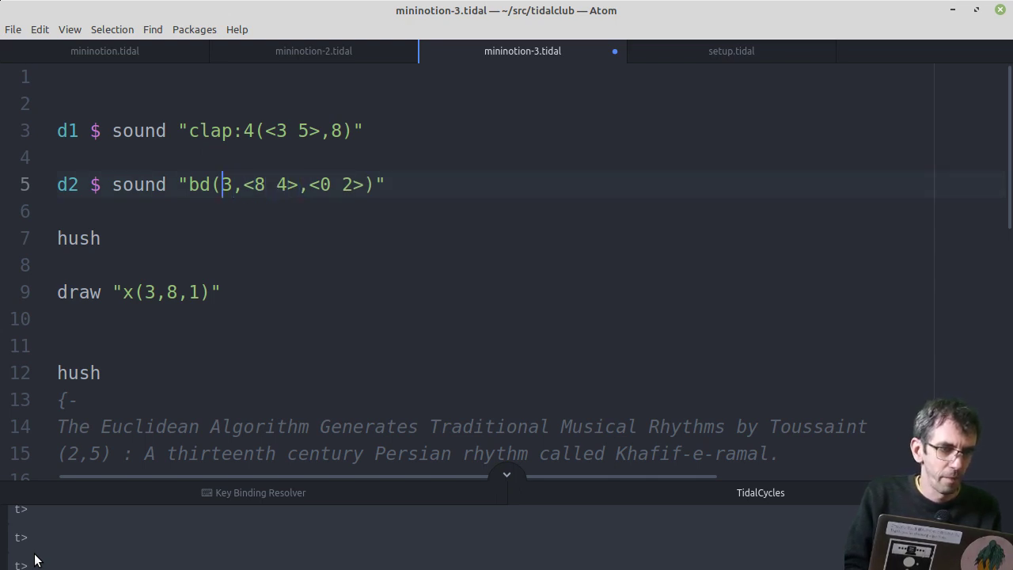
type("<")
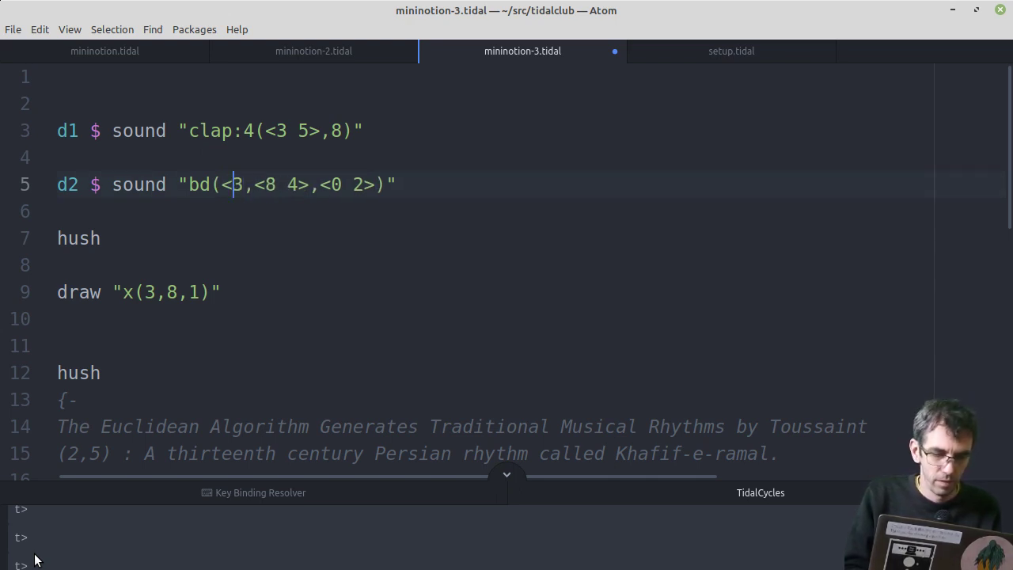
key("Right")
type("5>")
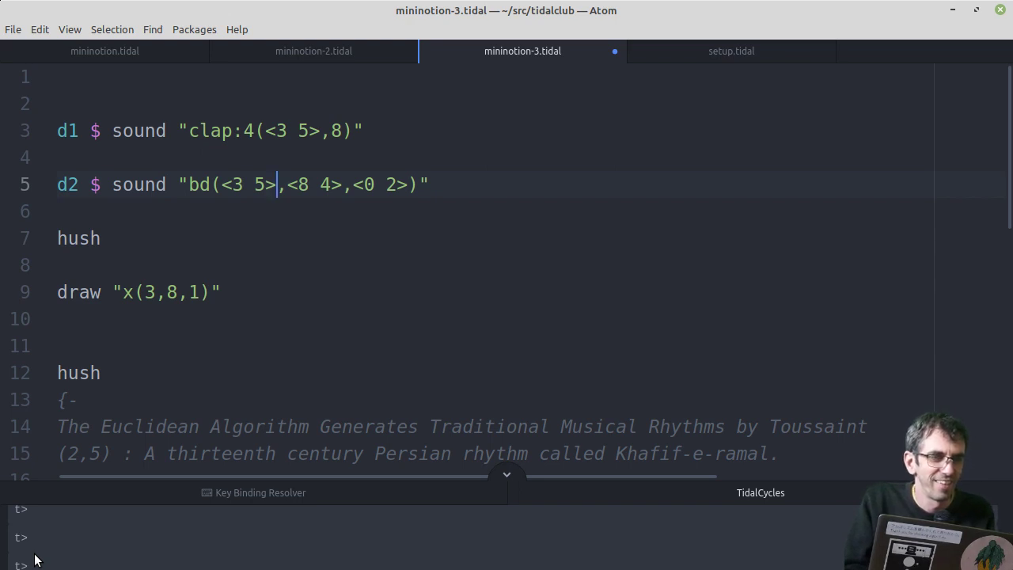
- Evaluate the hush line to silence all patterns
key("Down")
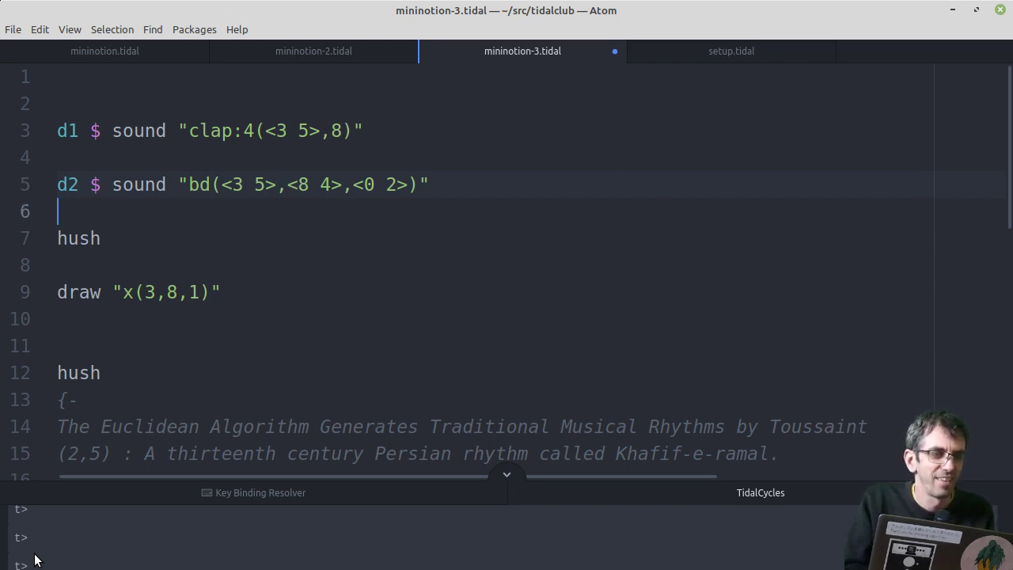
key("Down")
key("ctrl+Return")
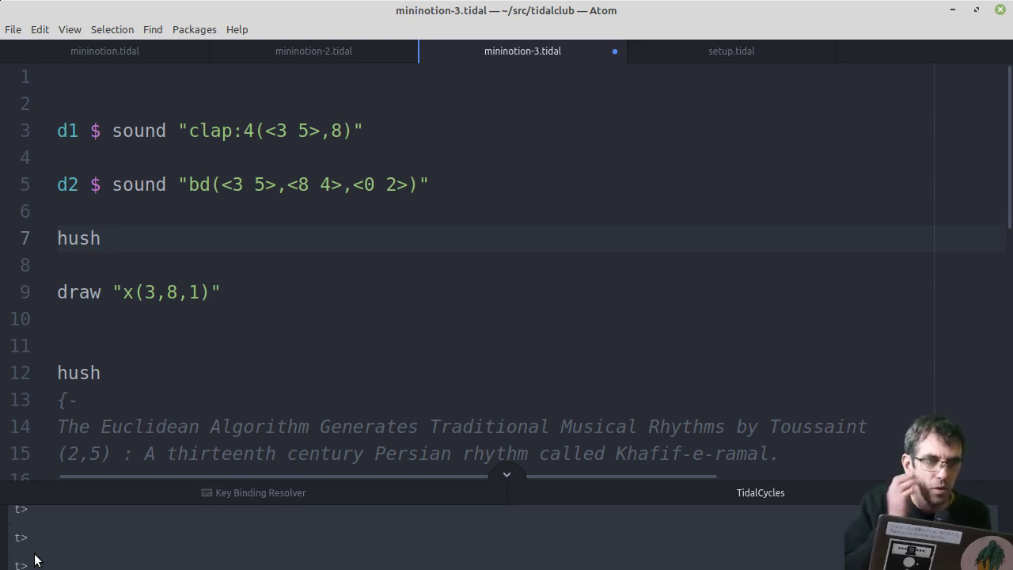
- Replace the clap's alternating hit count with the within-cycle group [3 5]
key("Up")
key("Up")
key("Up")
key("Up")
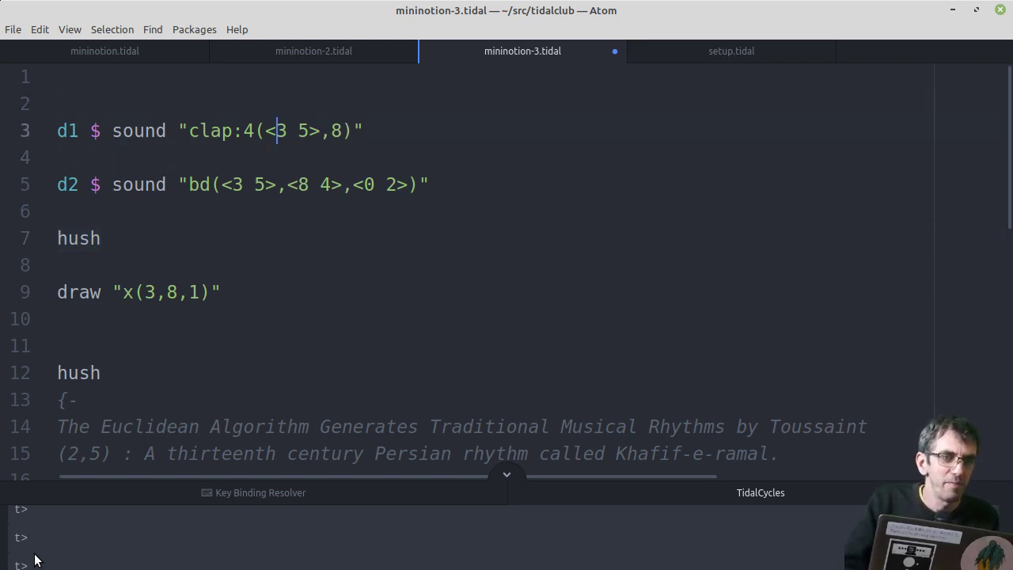
key("BackSpace")
key("Right")
key("Right")
key("Right")
key("BackSpace")
key("BackSpace")
key("Delete")
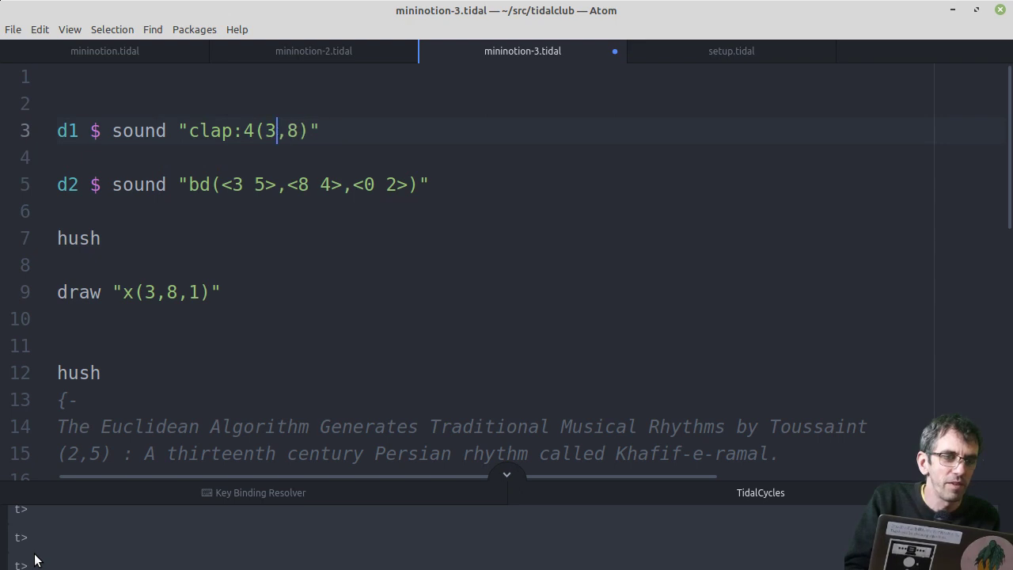
key("Left")
type("[")
key("Right")
type("5")
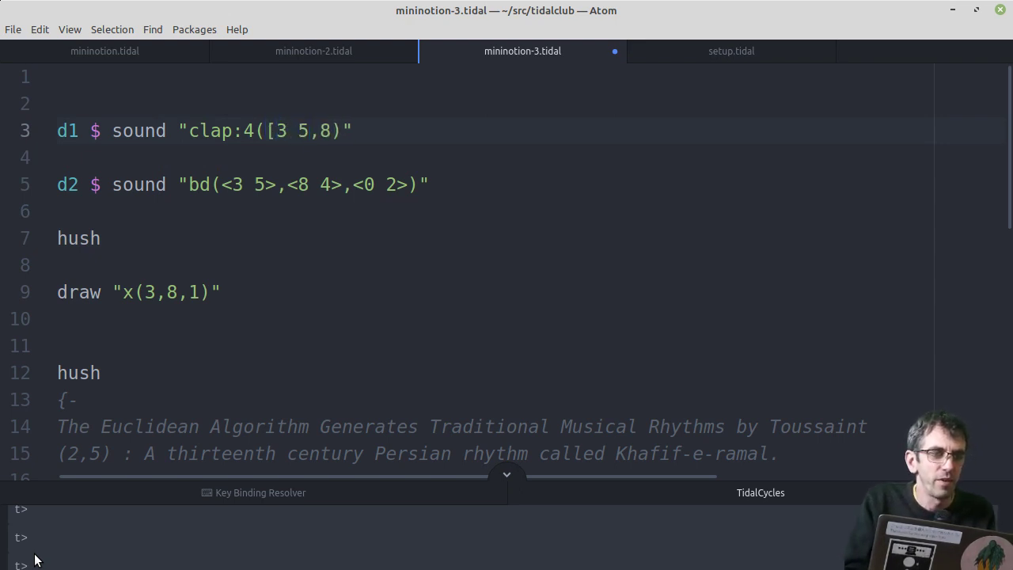
type("]")
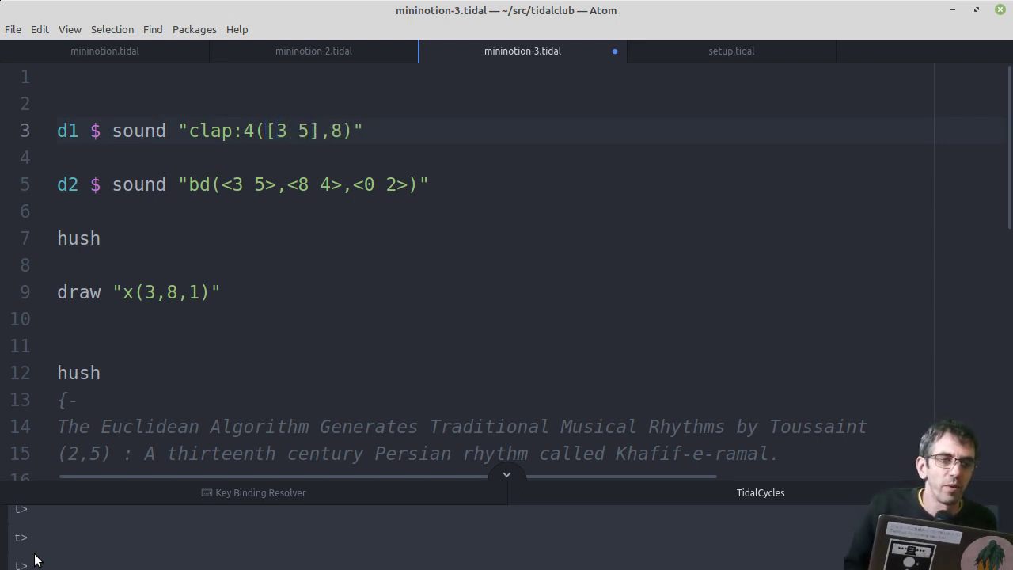